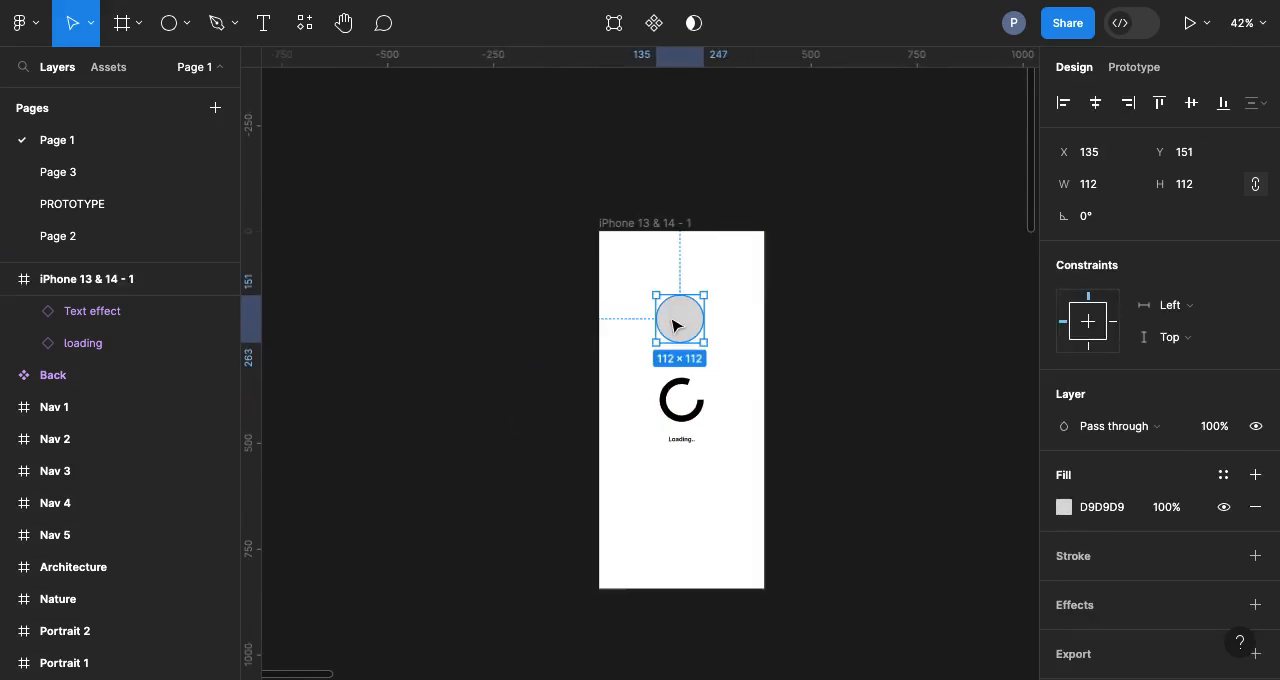
Step: Give the grey circle a black inside stroke of 10 and remove its fill
scroll(675, 325, "up", 5)
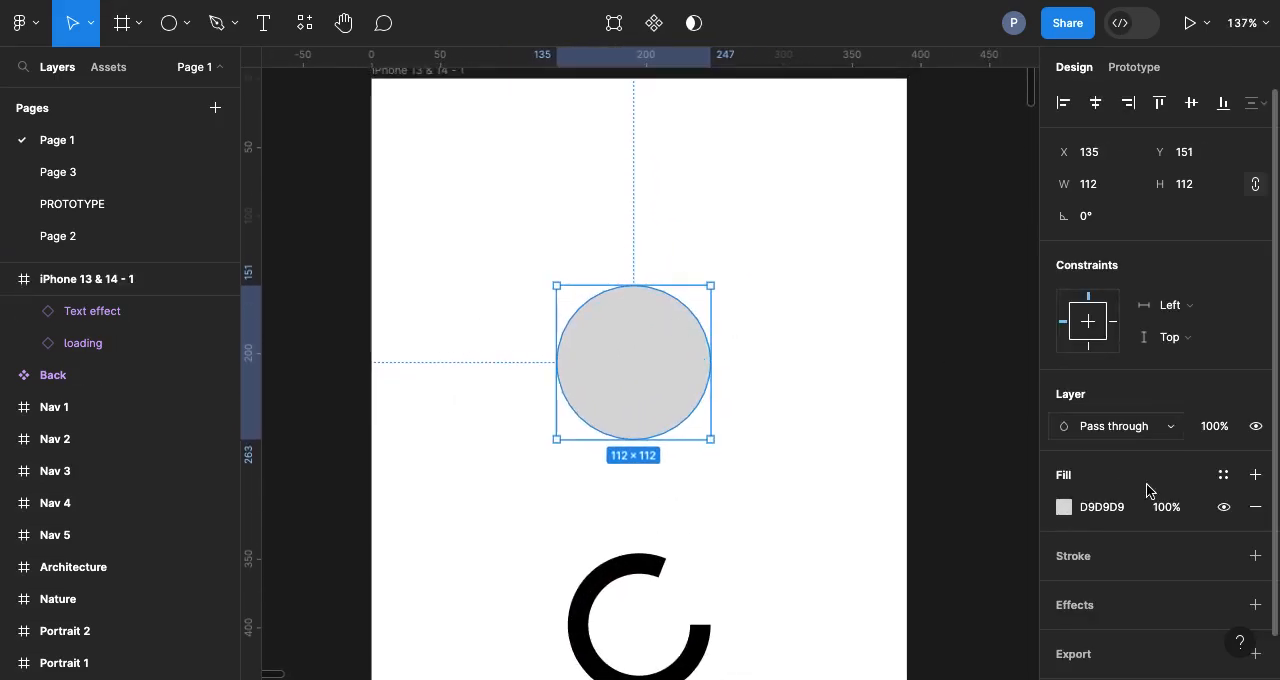
left_click(1255, 556)
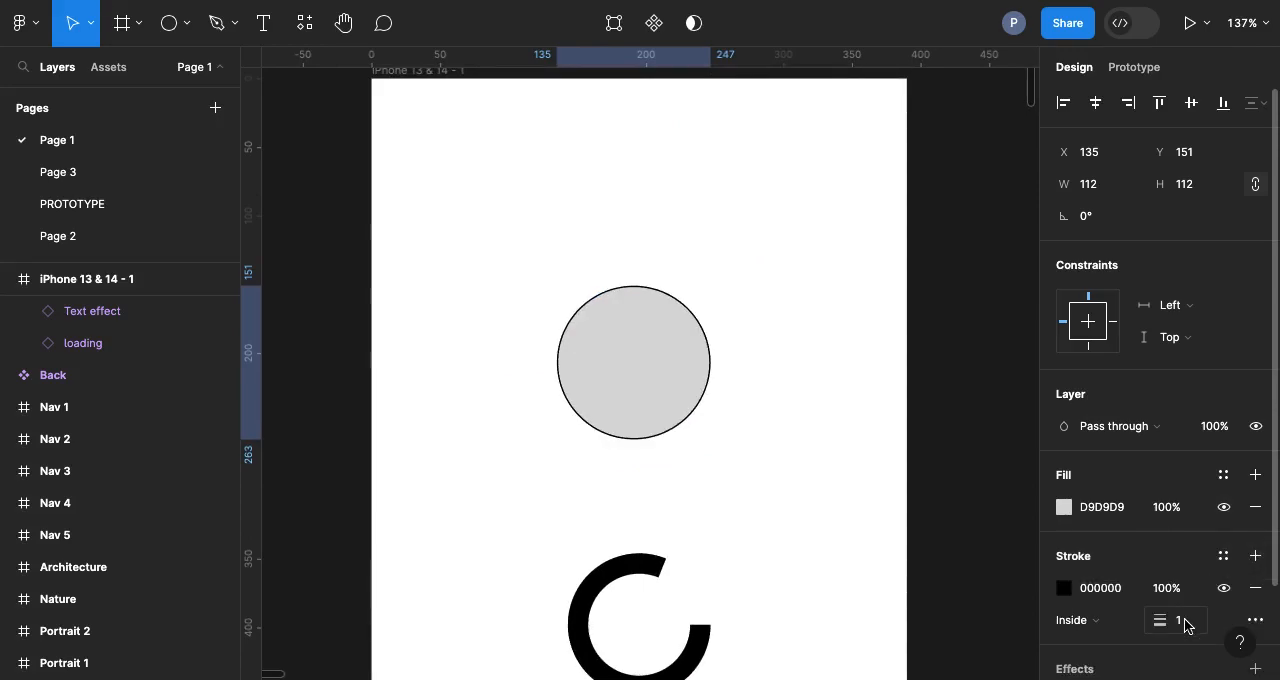
scroll(1188, 618, "down", 2)
left_click(1186, 518)
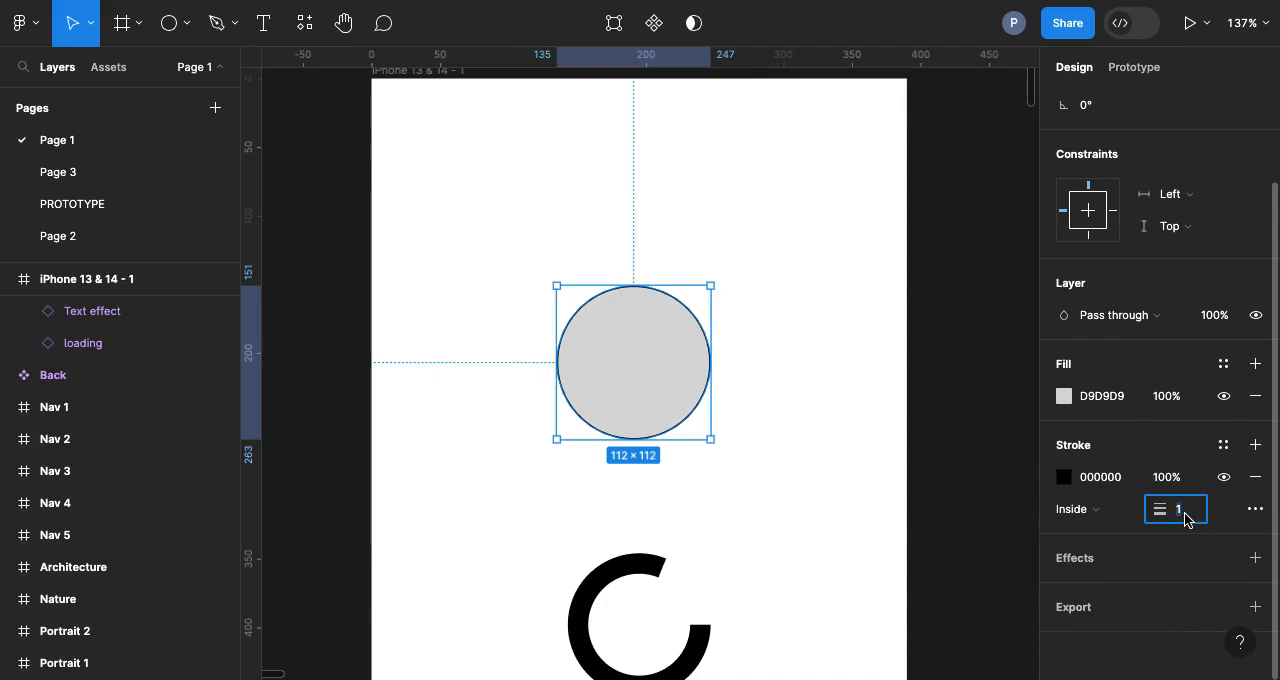
type("10")
key("Return")
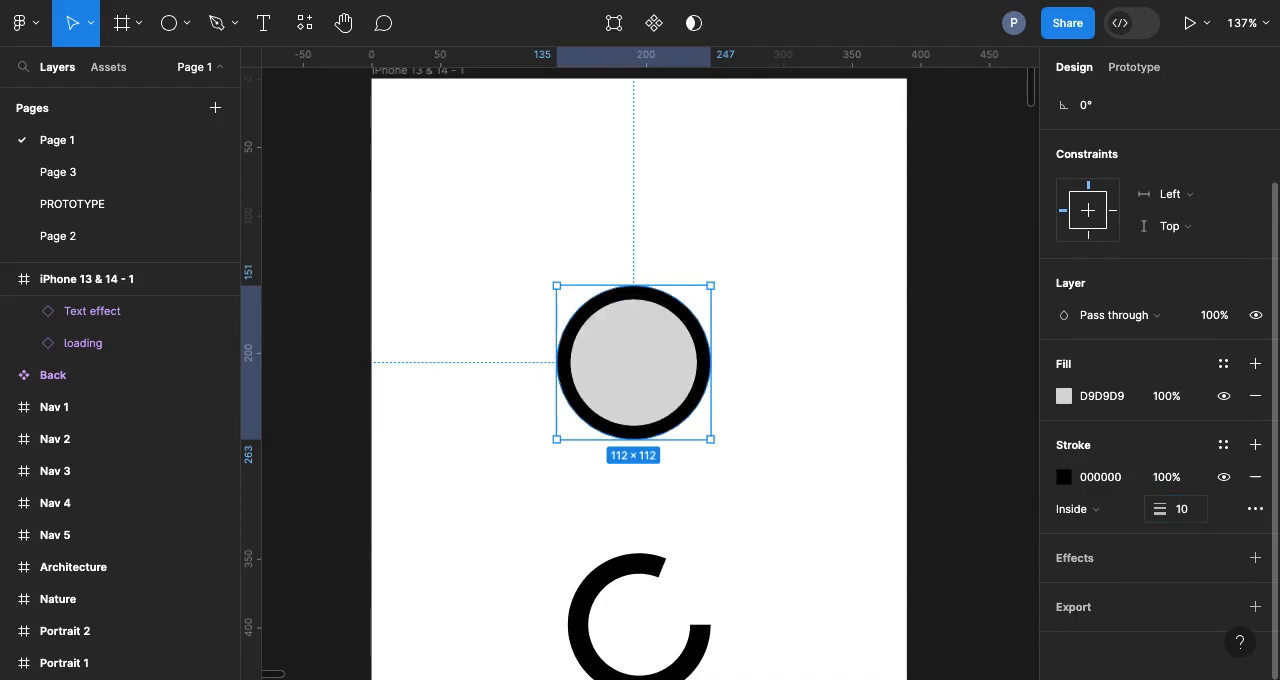
left_click(1256, 398)
Step: Open the circle into an arc with a sweep of about 85% and an inner ratio of about 82%
scroll(631, 324, "up", 3)
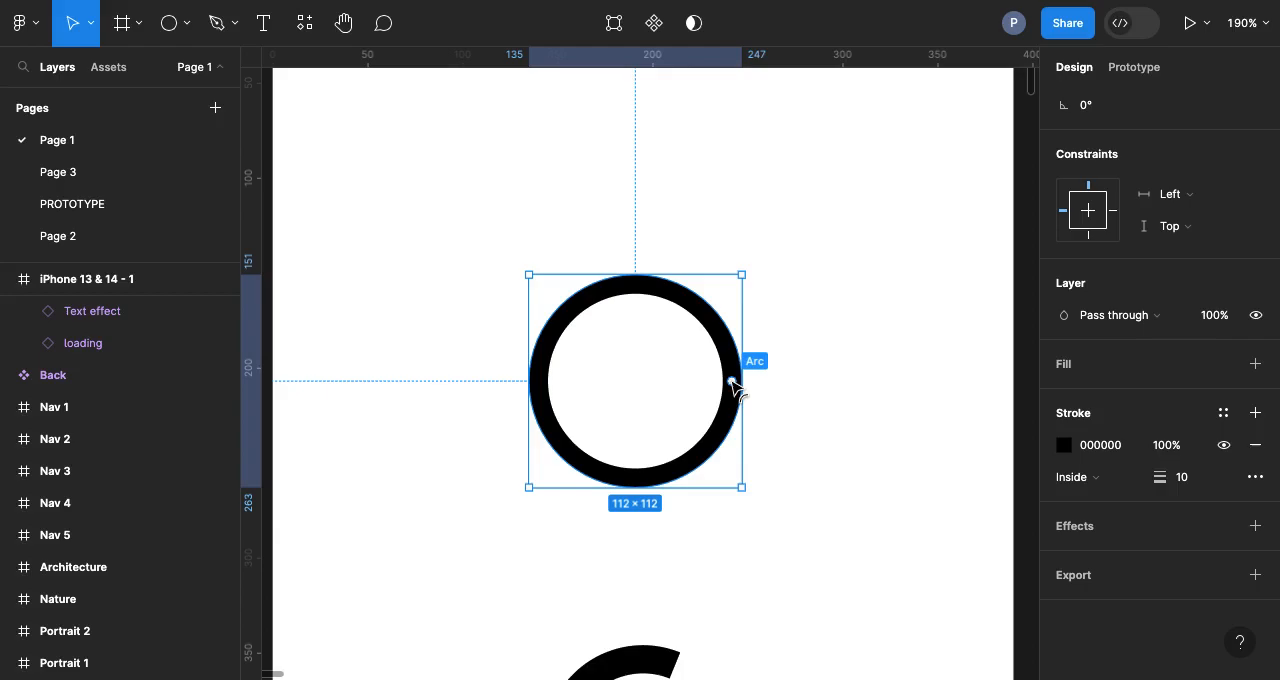
left_click_drag(732, 383, 681, 322)
scroll(636, 375, "up", 5)
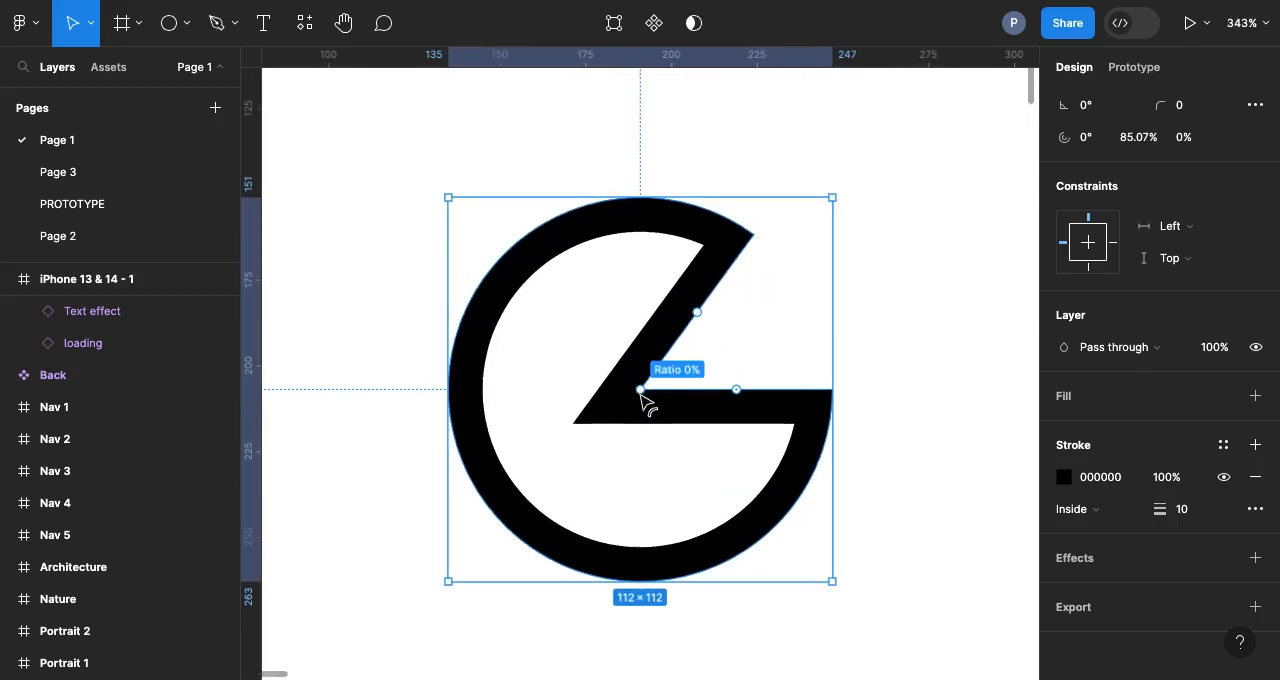
left_click_drag(643, 389, 487, 424)
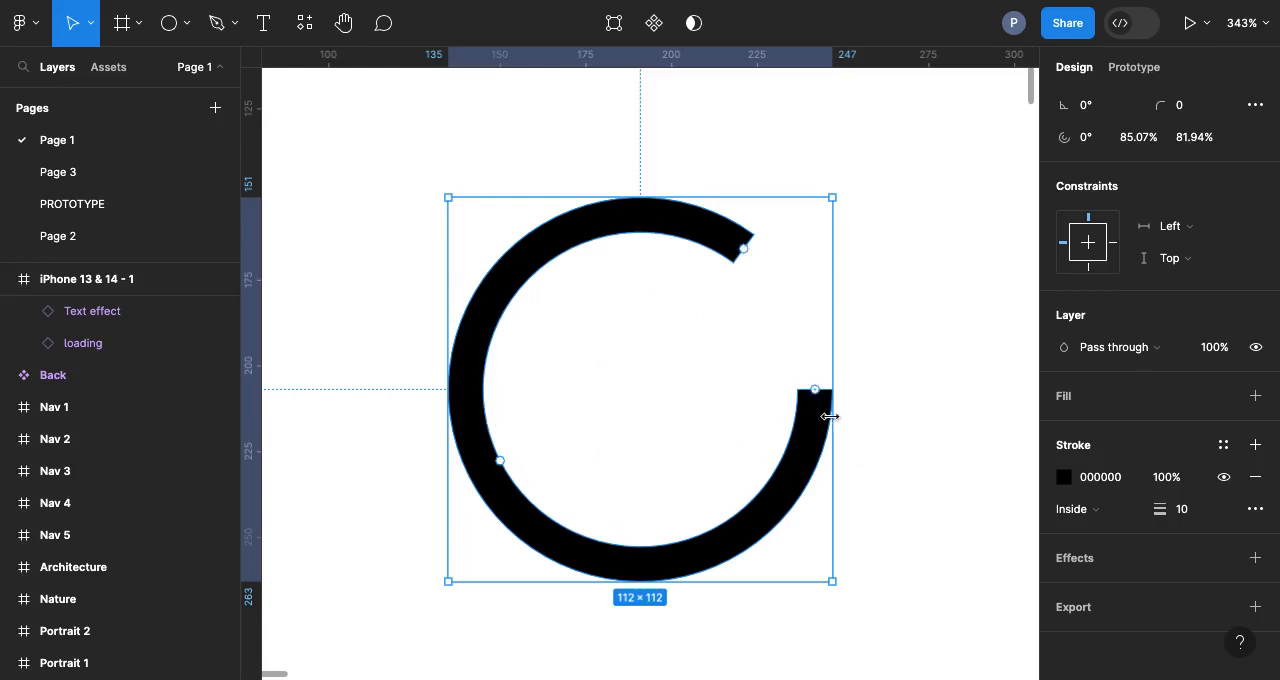
Step: Adjust the arc to a start angle of about -10.4°, a sweep of about 82.9% and a ratio of about 74%
mouse_move(820, 400)
left_click_drag(816, 392, 814, 363)
scroll(814, 363, "down", 5)
scroll(814, 363, "up", 4)
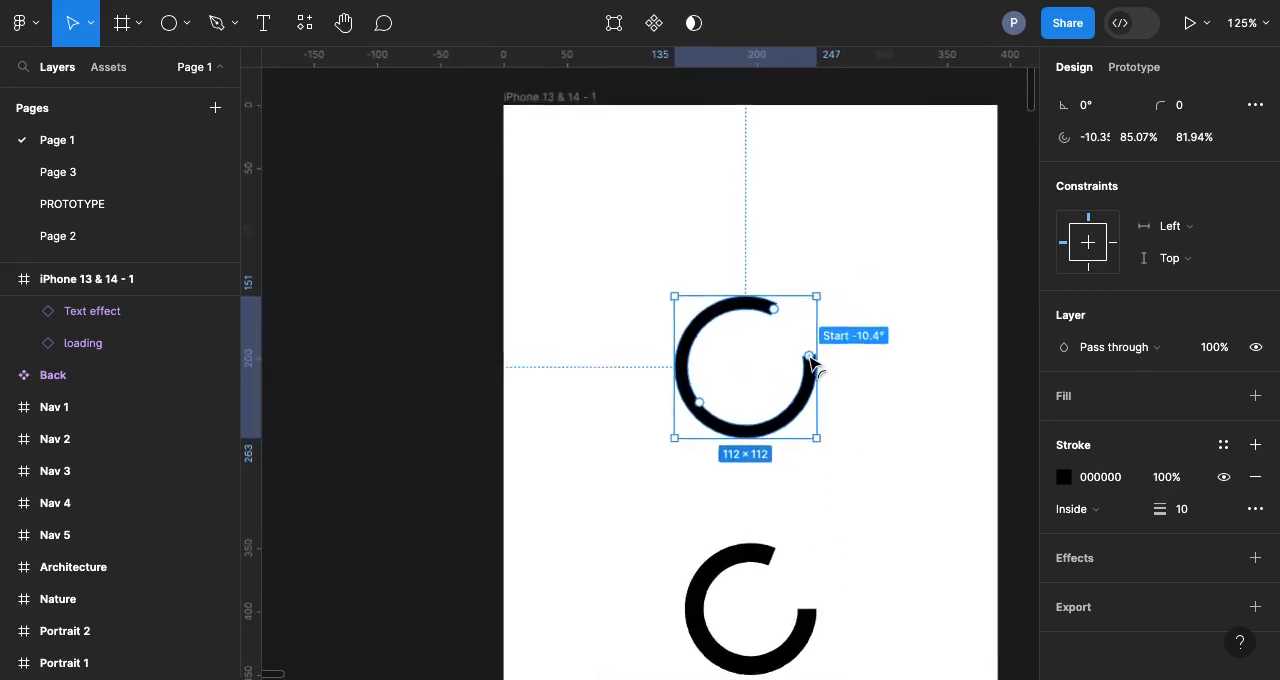
mouse_move(686, 416)
left_click_drag(686, 416, 688, 415)
scroll(688, 414, "down", 4)
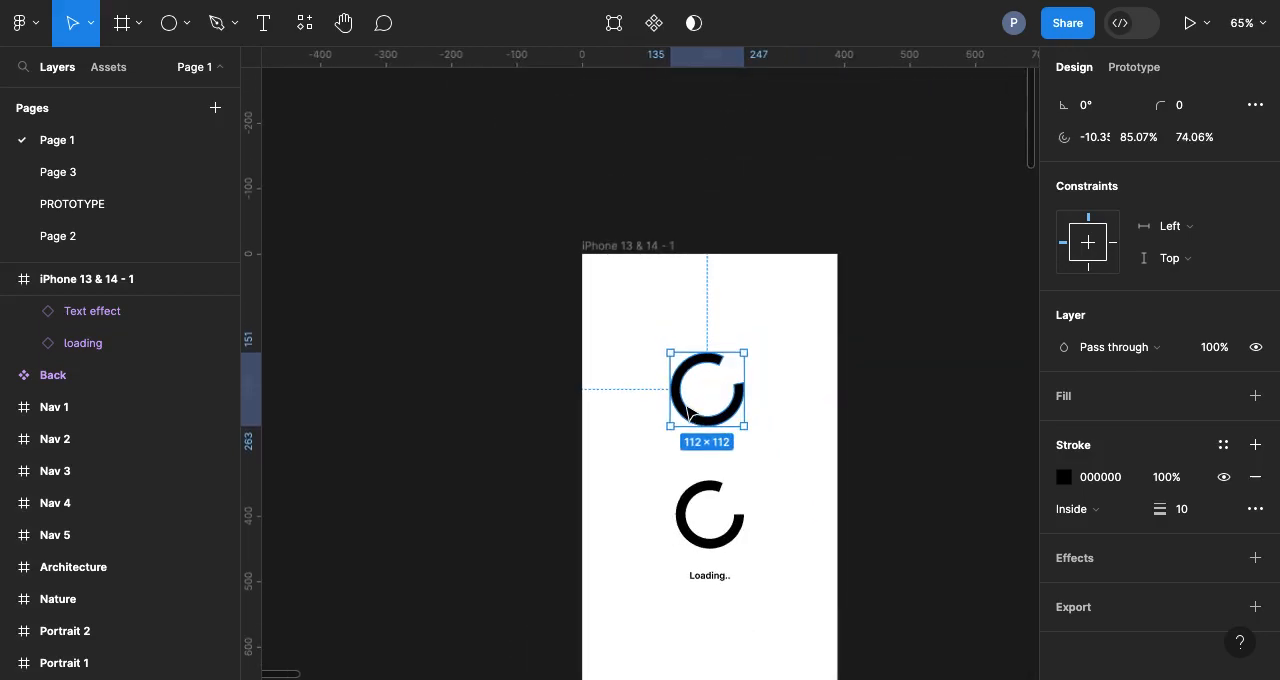
scroll(754, 436, "up", 2)
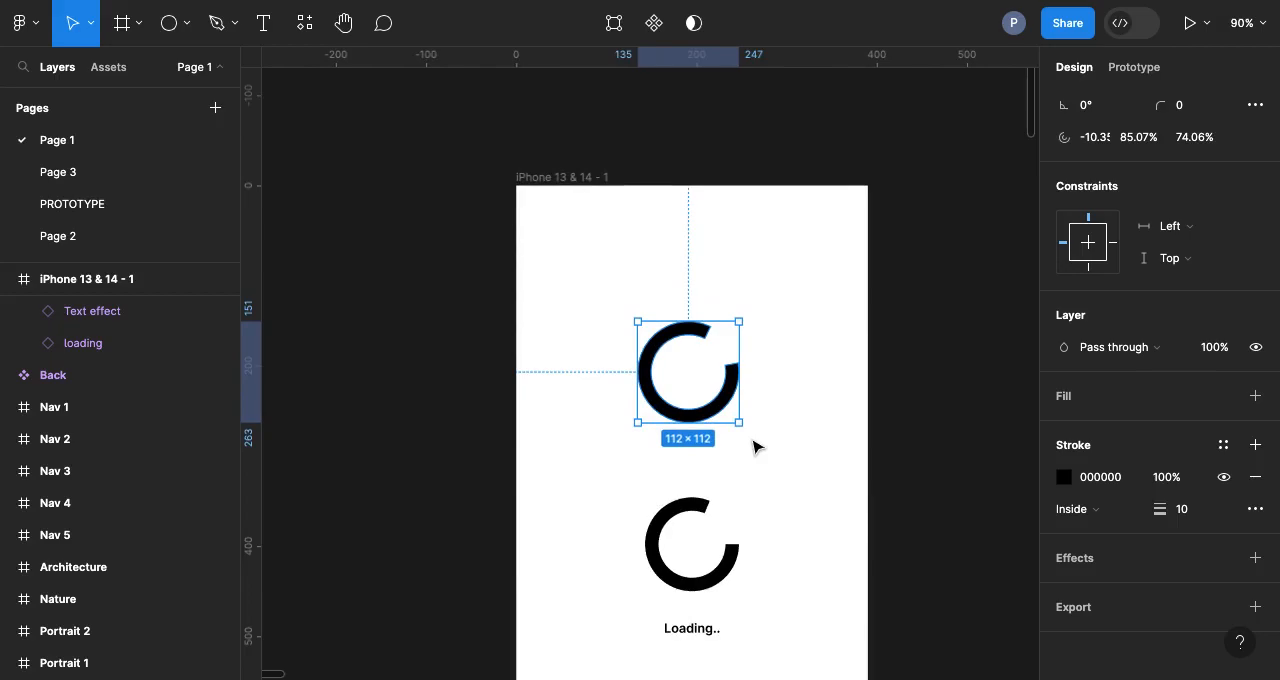
mouse_move(710, 338)
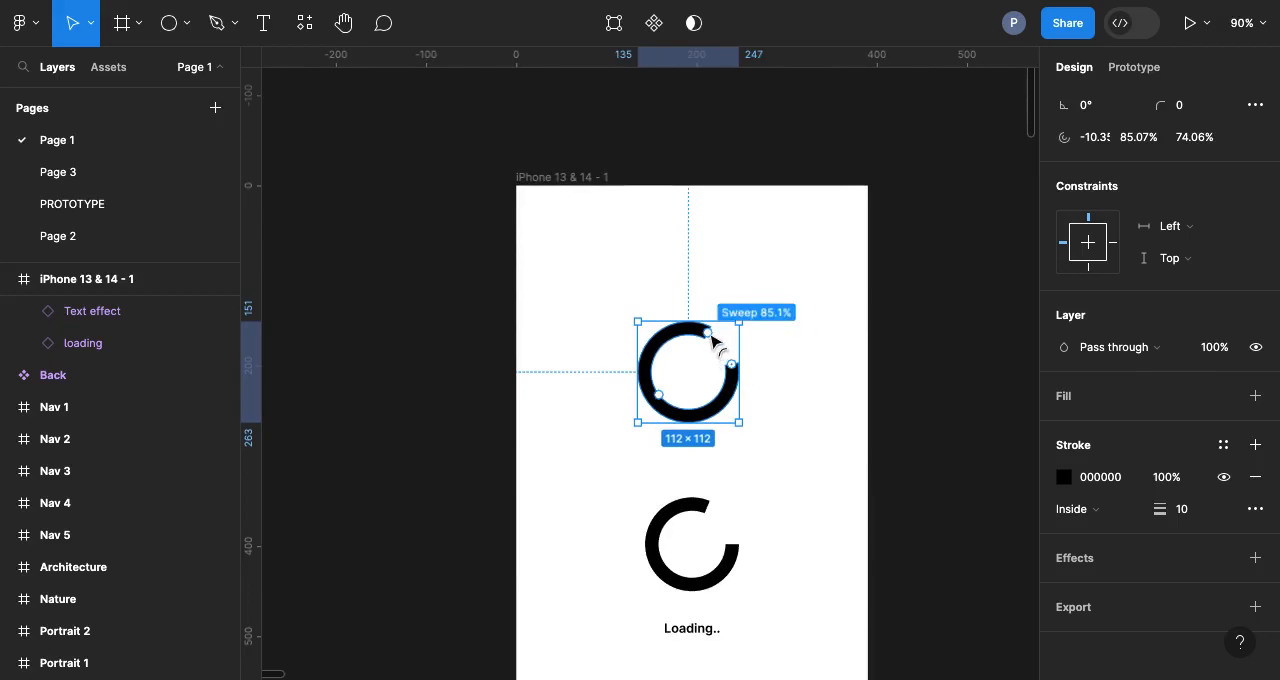
left_click_drag(710, 338, 704, 336)
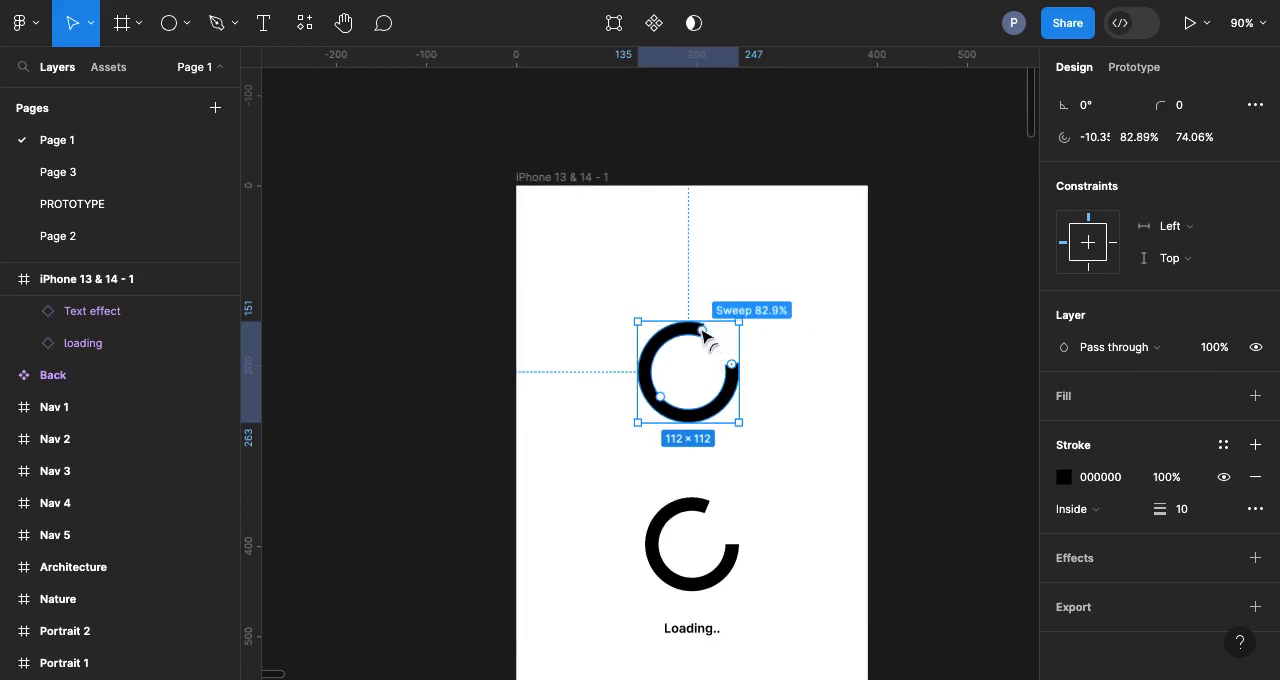
left_click(620, 317)
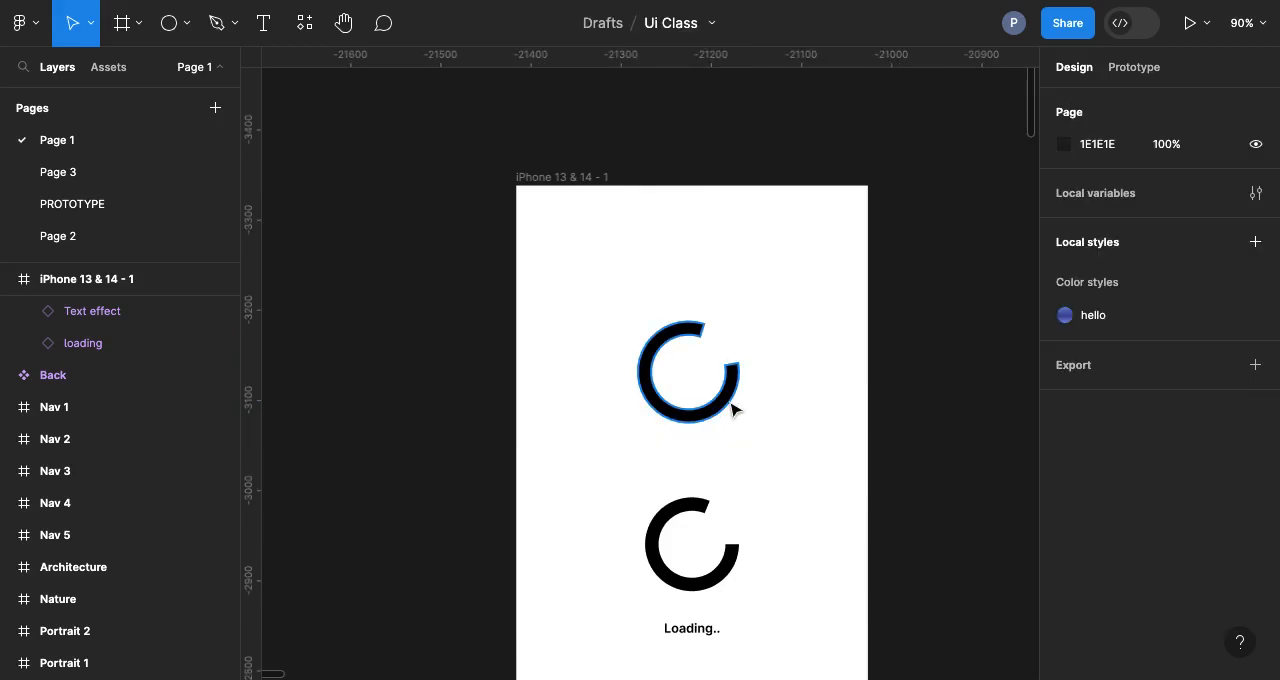
Step: Duplicate the arc to make a row of three and move the first arc to X 19, clear of its neighbour
scroll(731, 408, "up", 2)
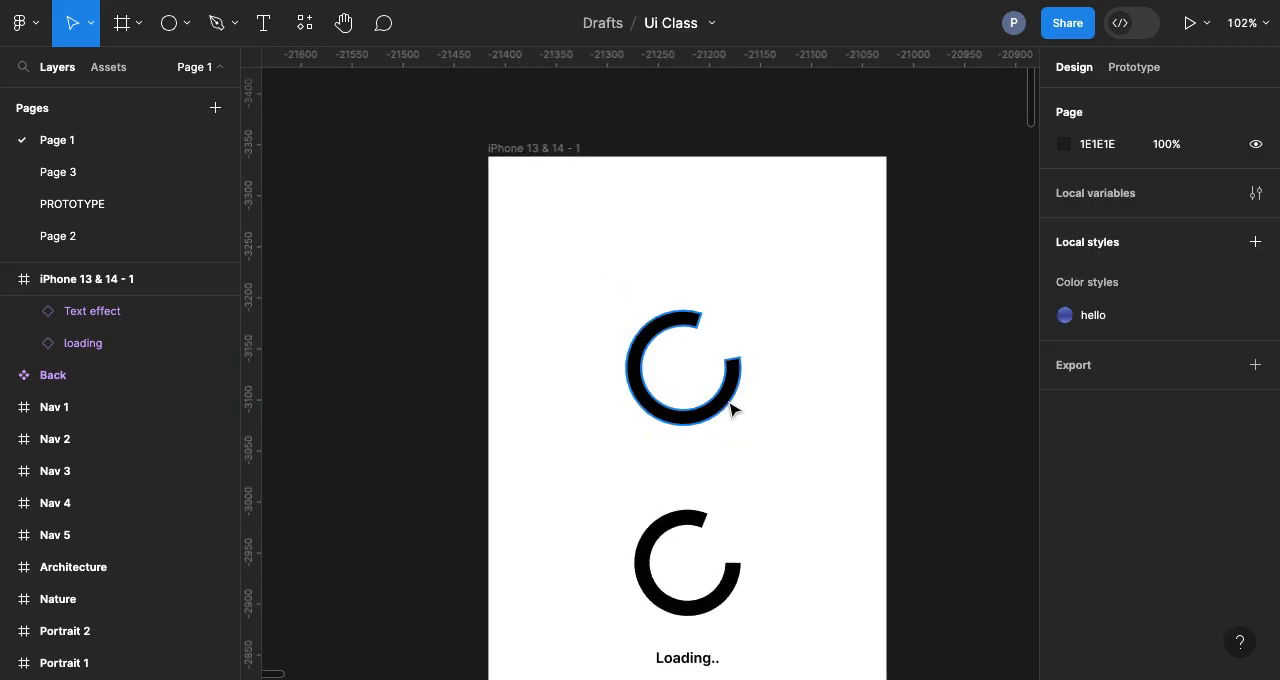
left_click(729, 409)
left_click_drag(729, 409, 870, 390)
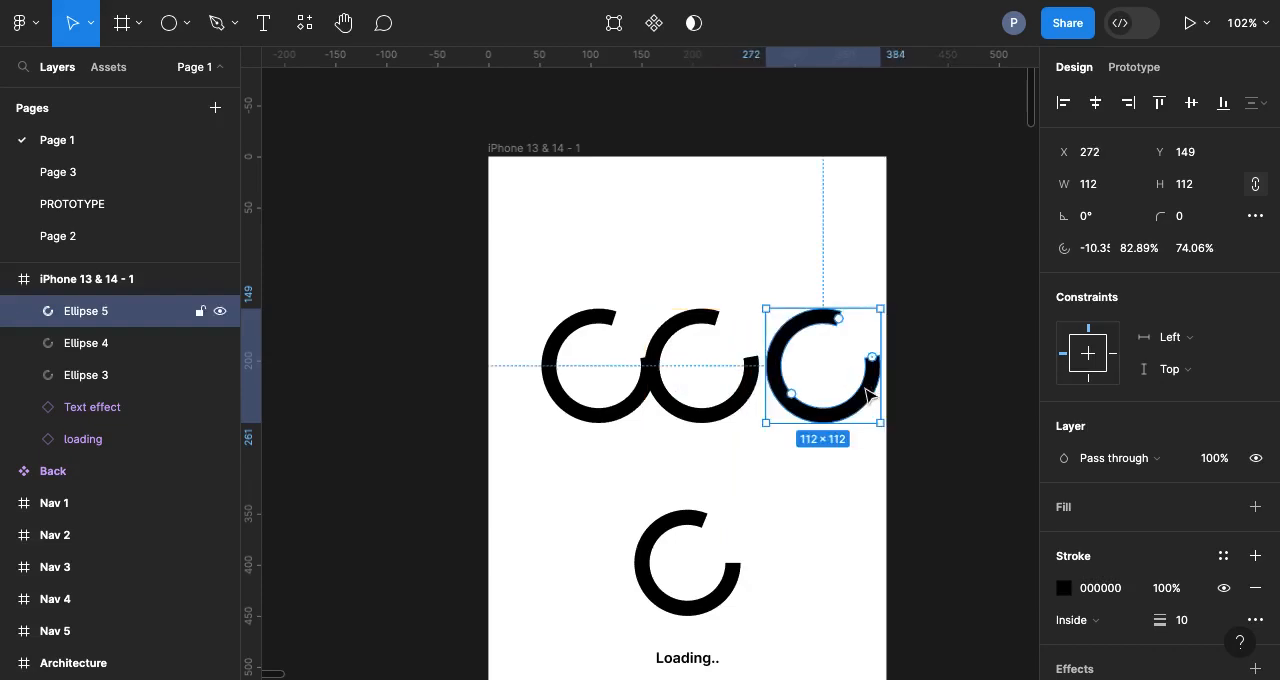
left_click(623, 400)
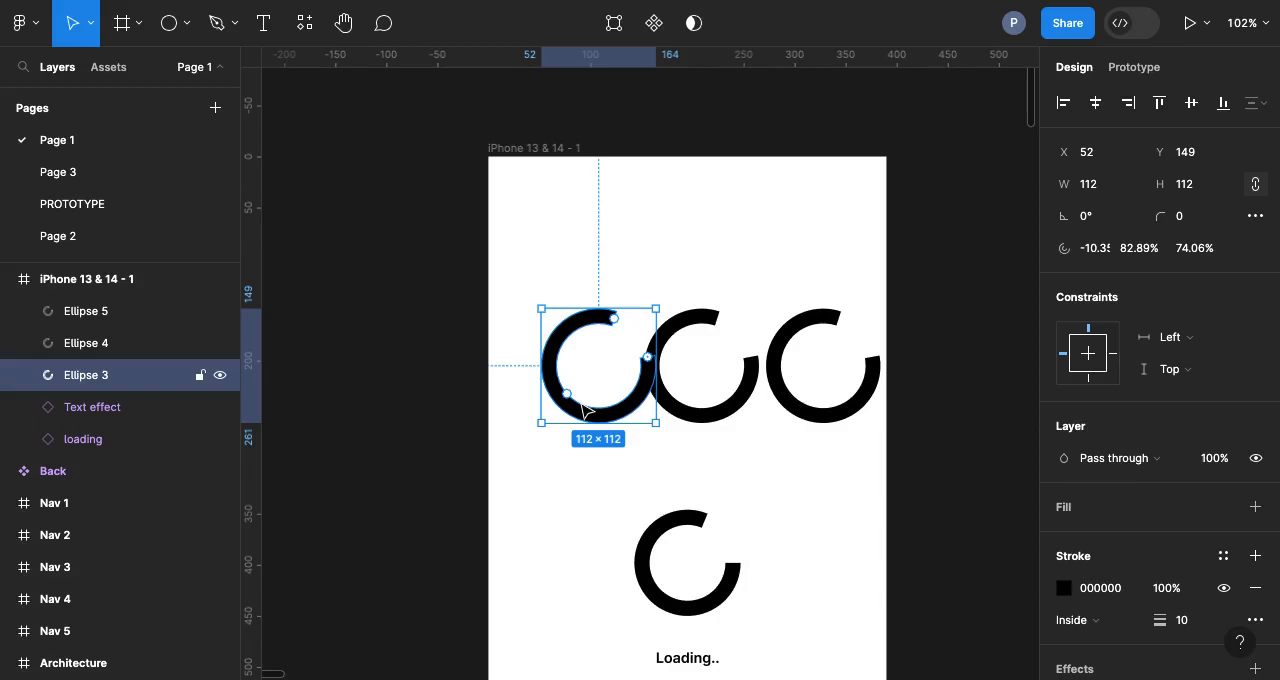
left_click(581, 405)
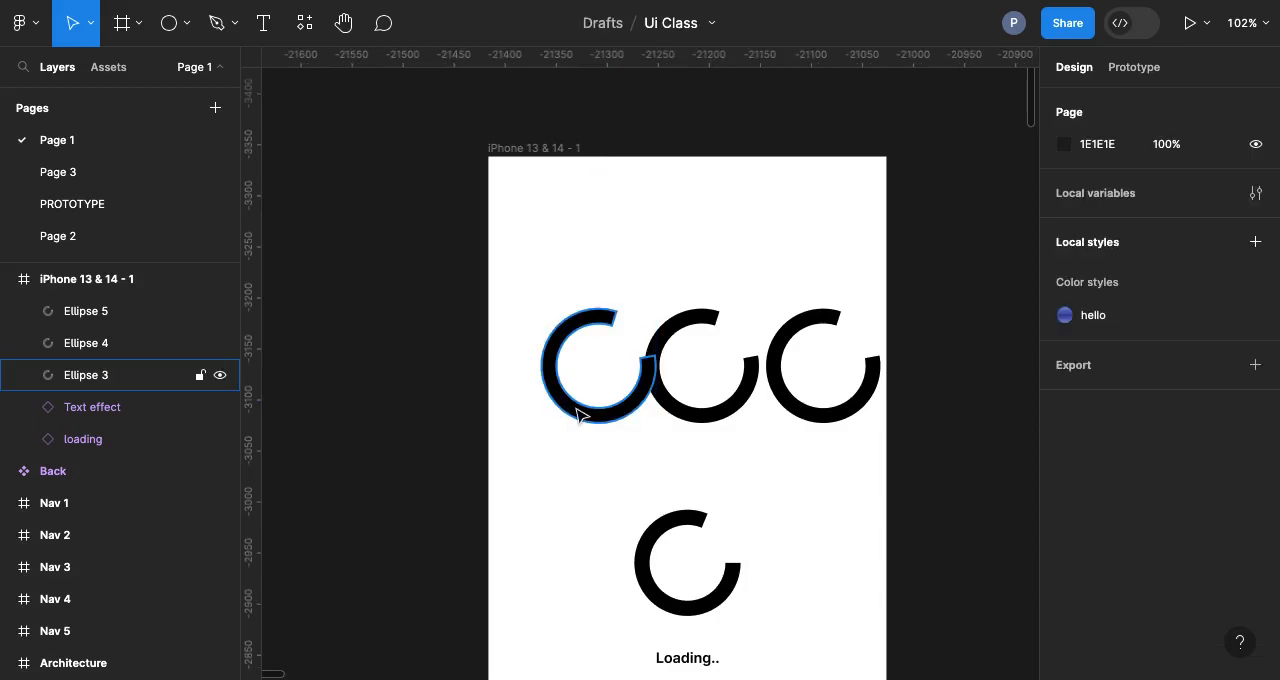
left_click(577, 409)
left_click_drag(577, 409, 551, 409)
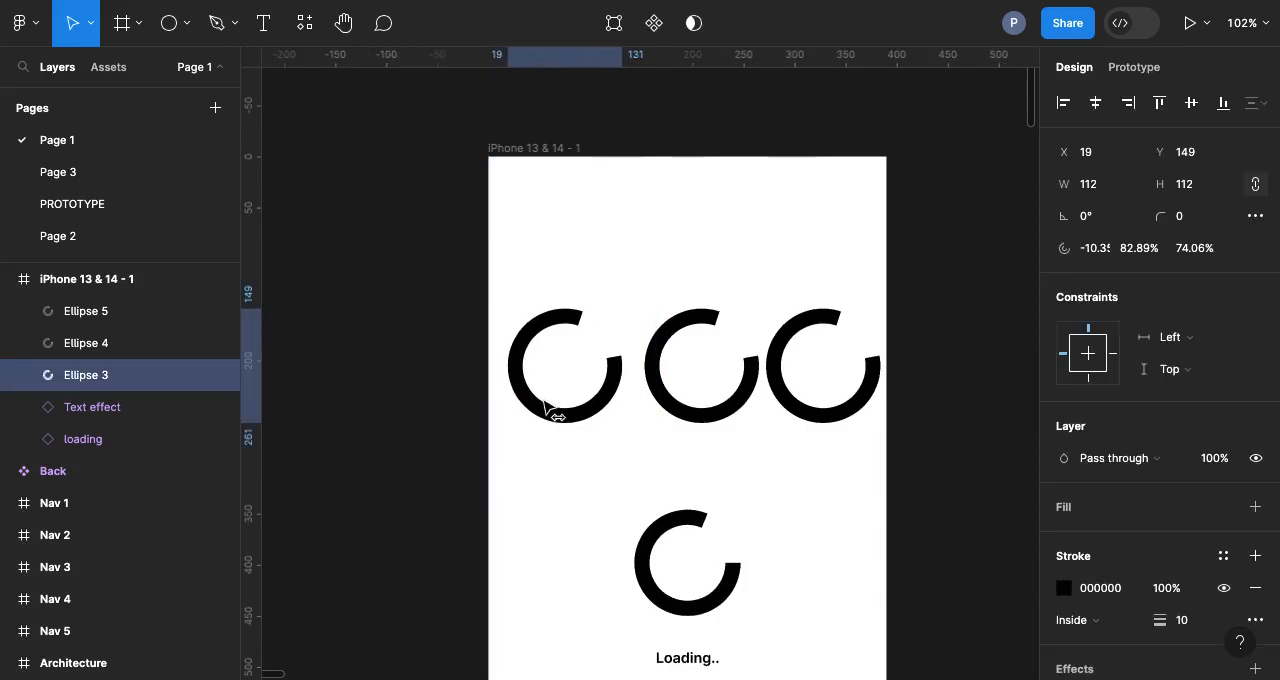
Step: Move all three arcs together out of the iPhone frame onto the empty canvas above and to its left
left_click_drag(455, 292, 941, 441)
scroll(947, 449, "up", 2)
scroll(947, 449, "left", 2)
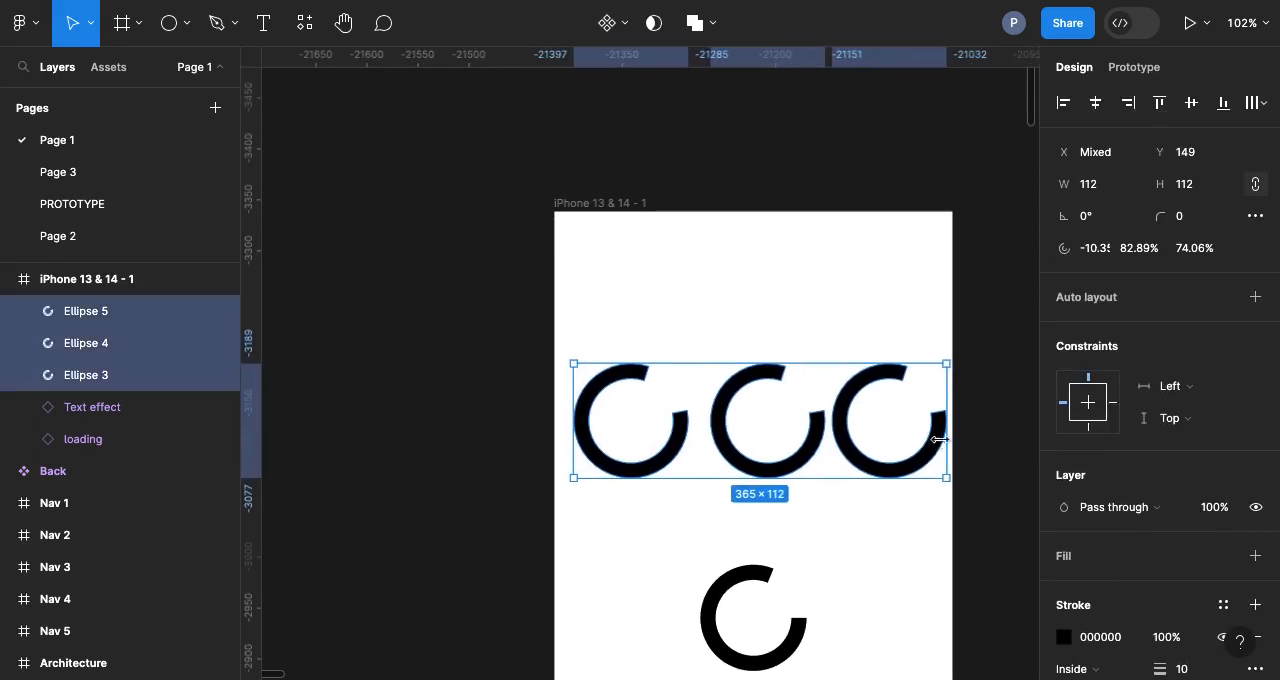
left_click_drag(847, 492, 449, 331)
scroll(450, 333, "up", 1)
scroll(450, 333, "left", 2)
scroll(449, 333, "up", 1)
scroll(449, 333, "left", 2)
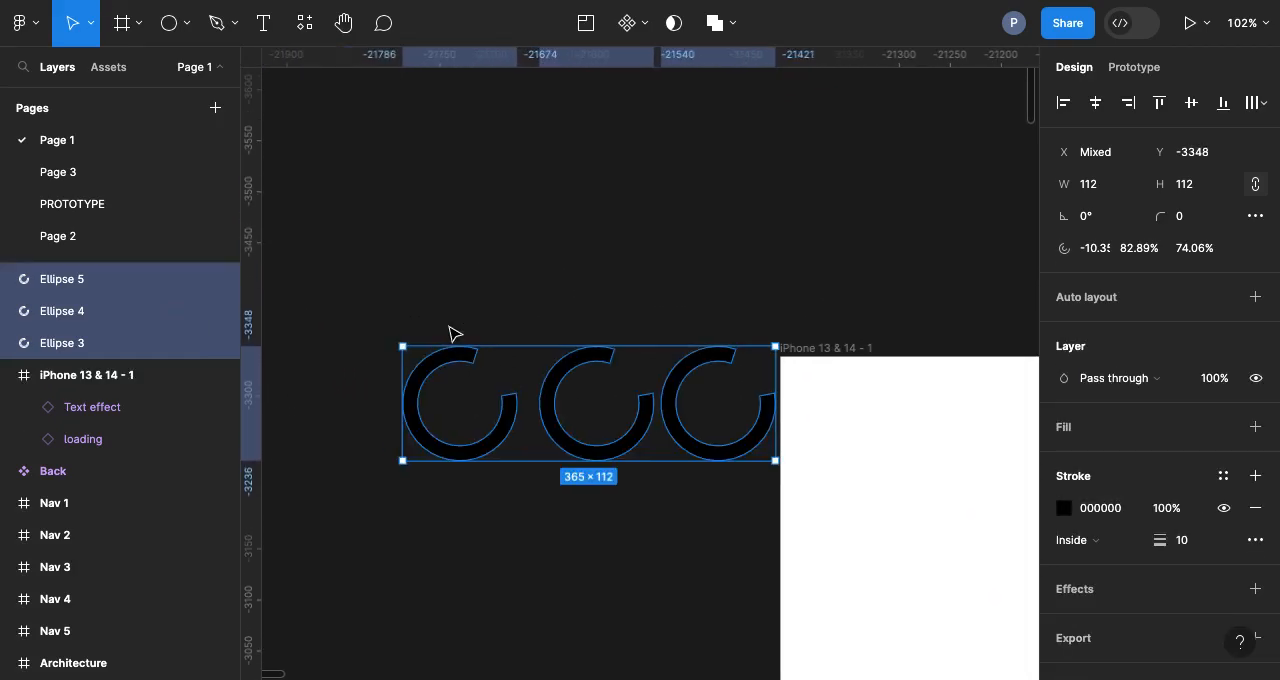
scroll(563, 443, "up", 5)
scroll(565, 445, "down", 5)
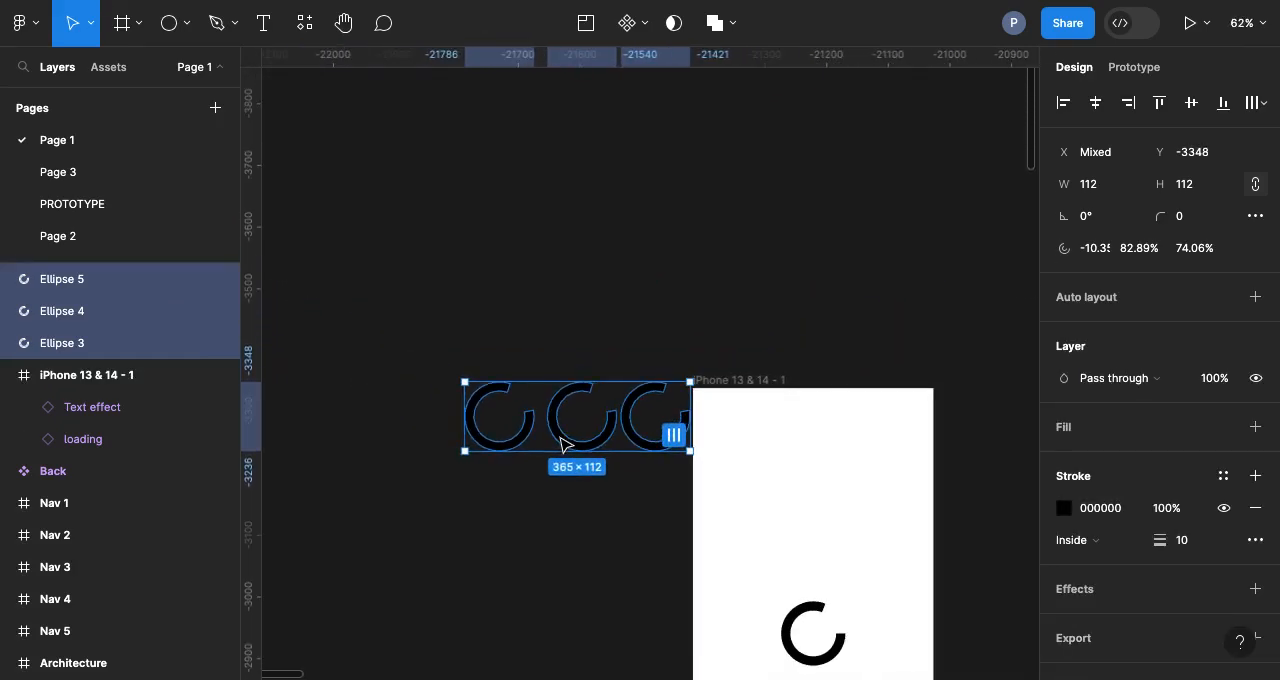
left_click_drag(563, 443, 537, 343)
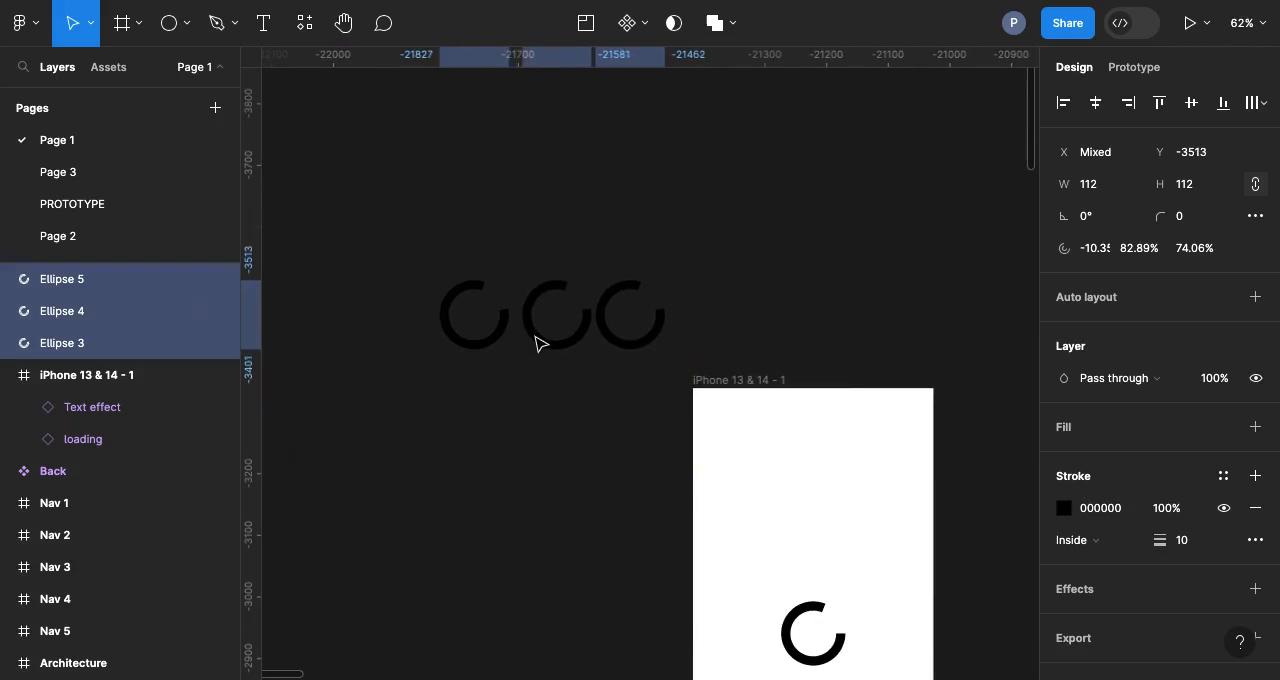
key("Escape")
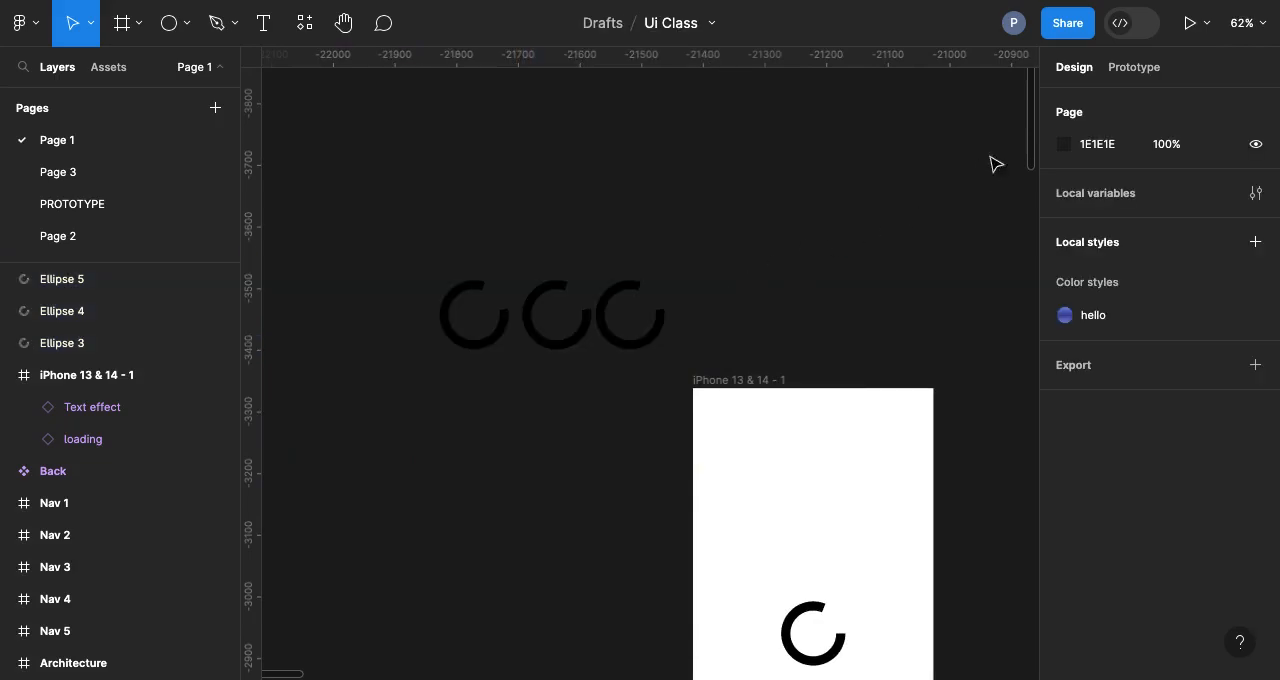
Step: Lighten the page background to the dark grey 3E3A3A
left_click(1064, 148)
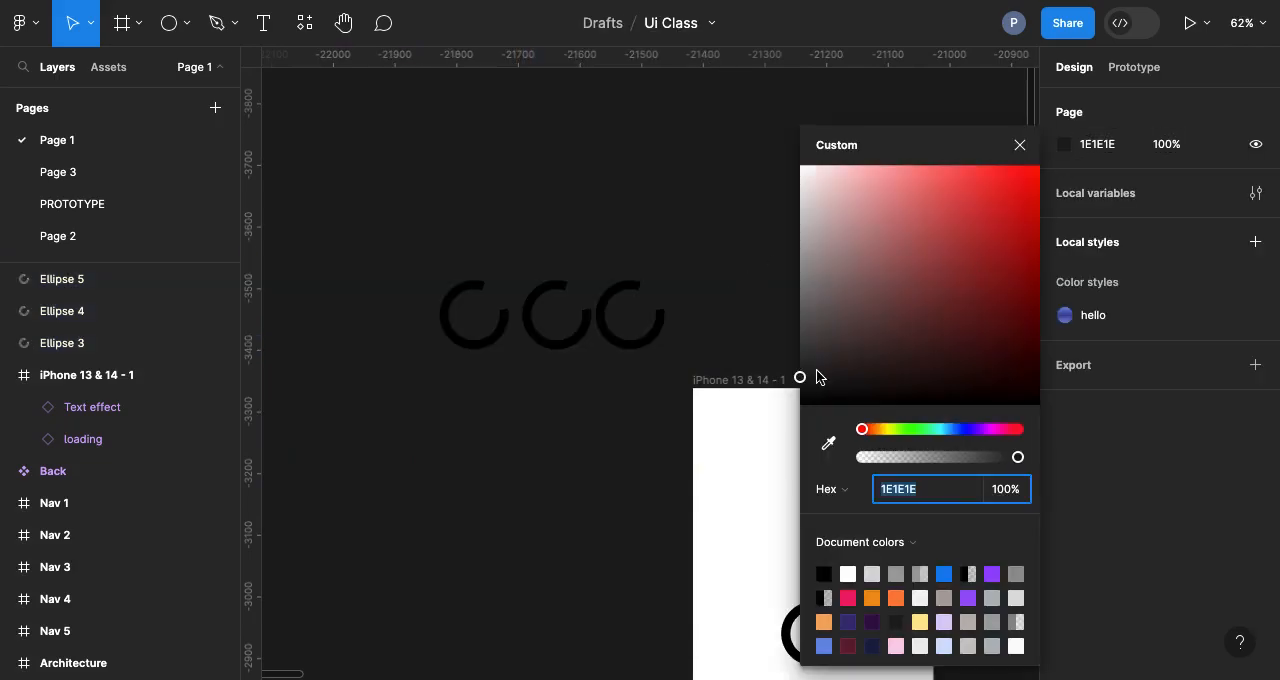
left_click_drag(803, 383, 815, 360)
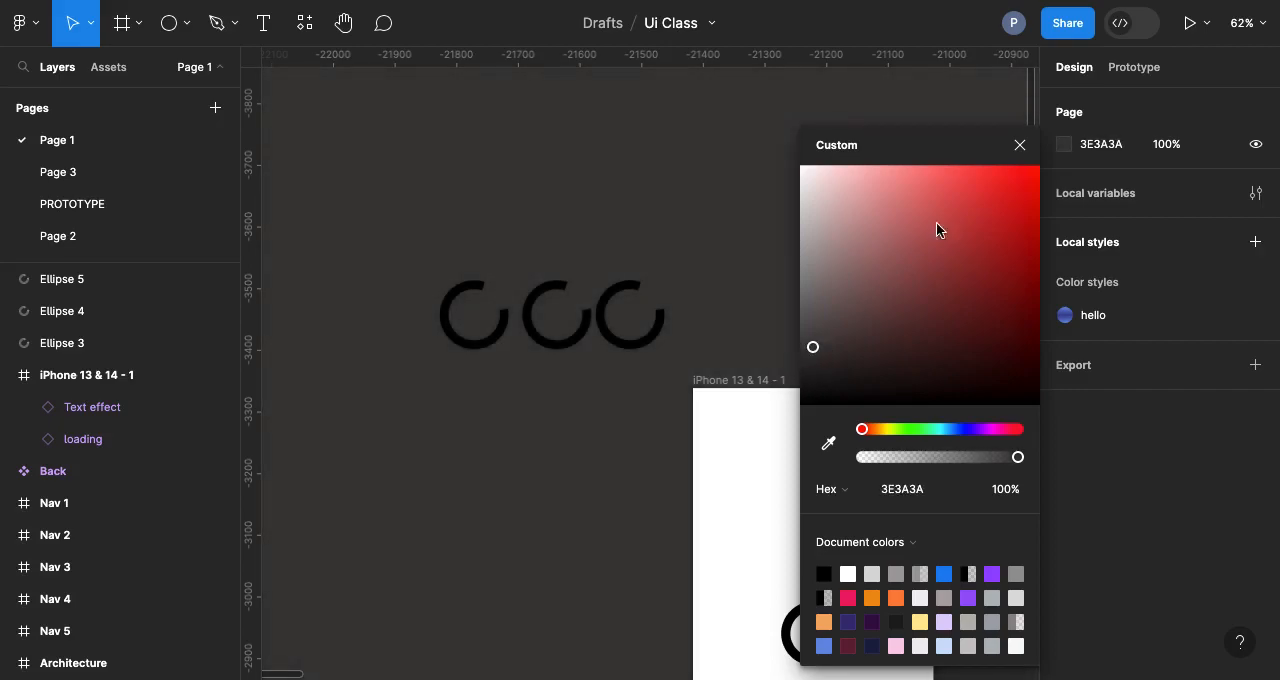
left_click(1021, 147)
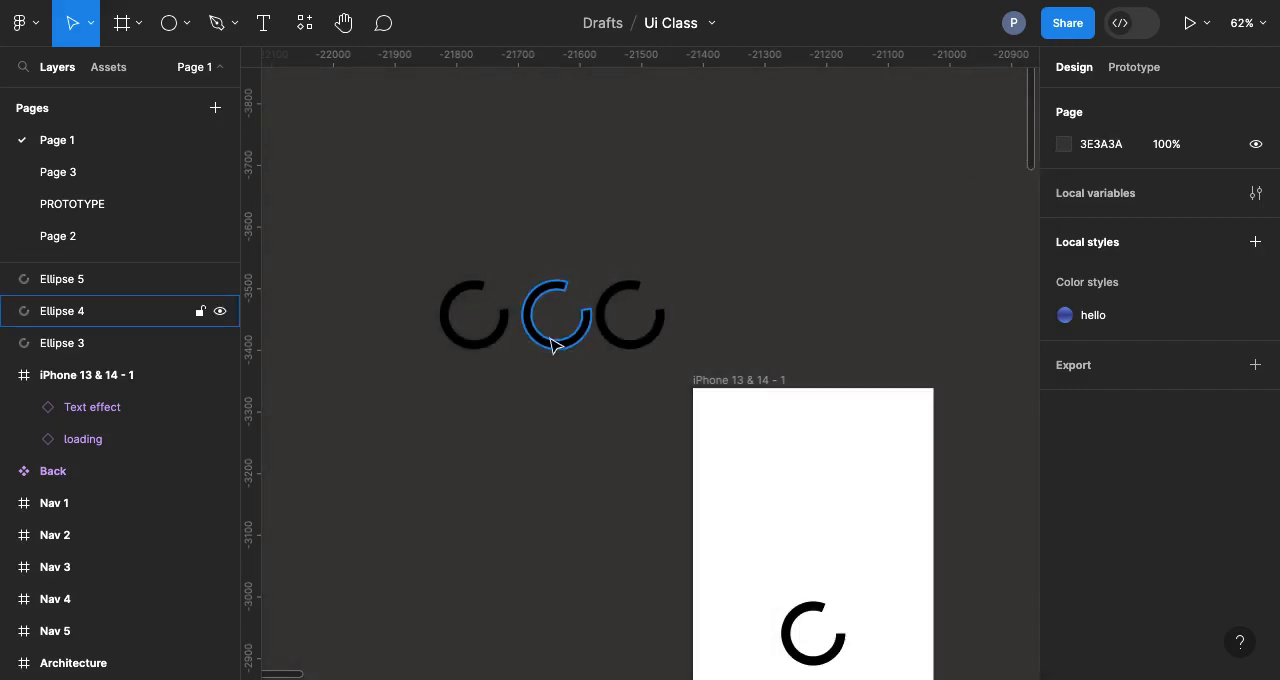
Step: Reposition the three arcs as an evenly spaced row above the iPhone frame at Y -3625
scroll(551, 343, "up", 5)
scroll(432, 284, "down", 5)
left_click_drag(376, 231, 633, 251)
left_click(703, 231)
left_click_drag(556, 248, 571, 250)
Step: Wrap the first arc of the row in its own frame
left_click_drag(370, 168, 510, 291)
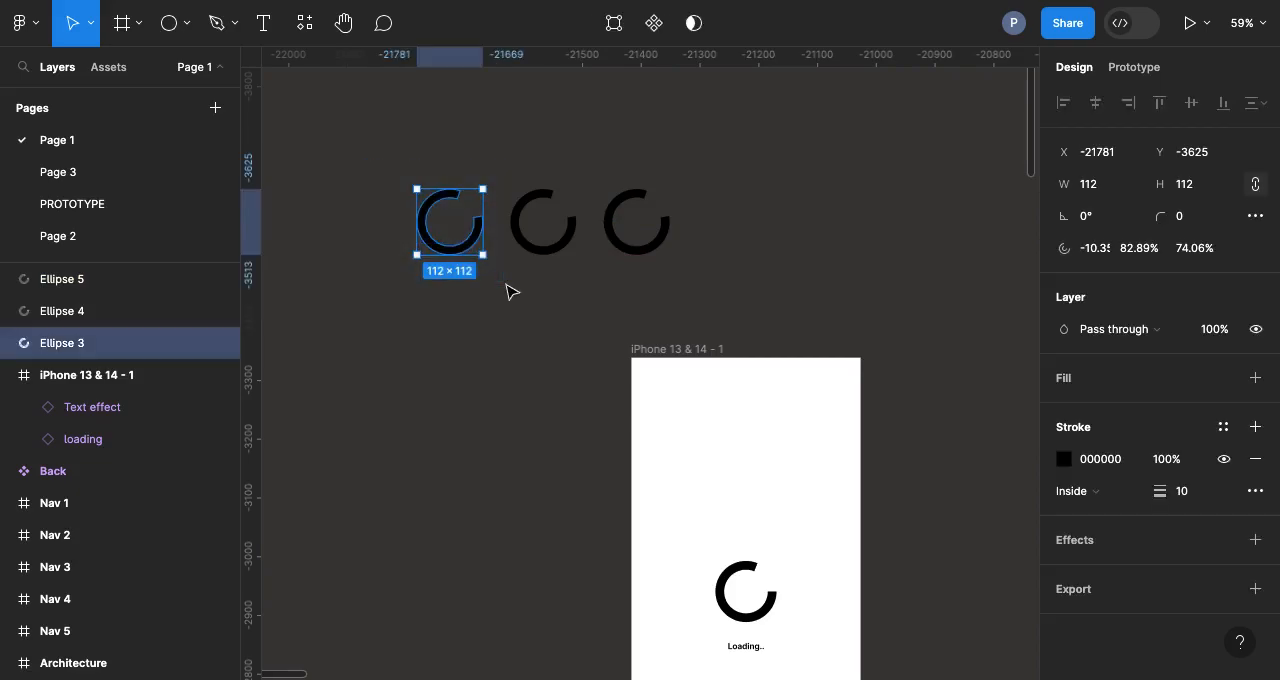
right_click(463, 237)
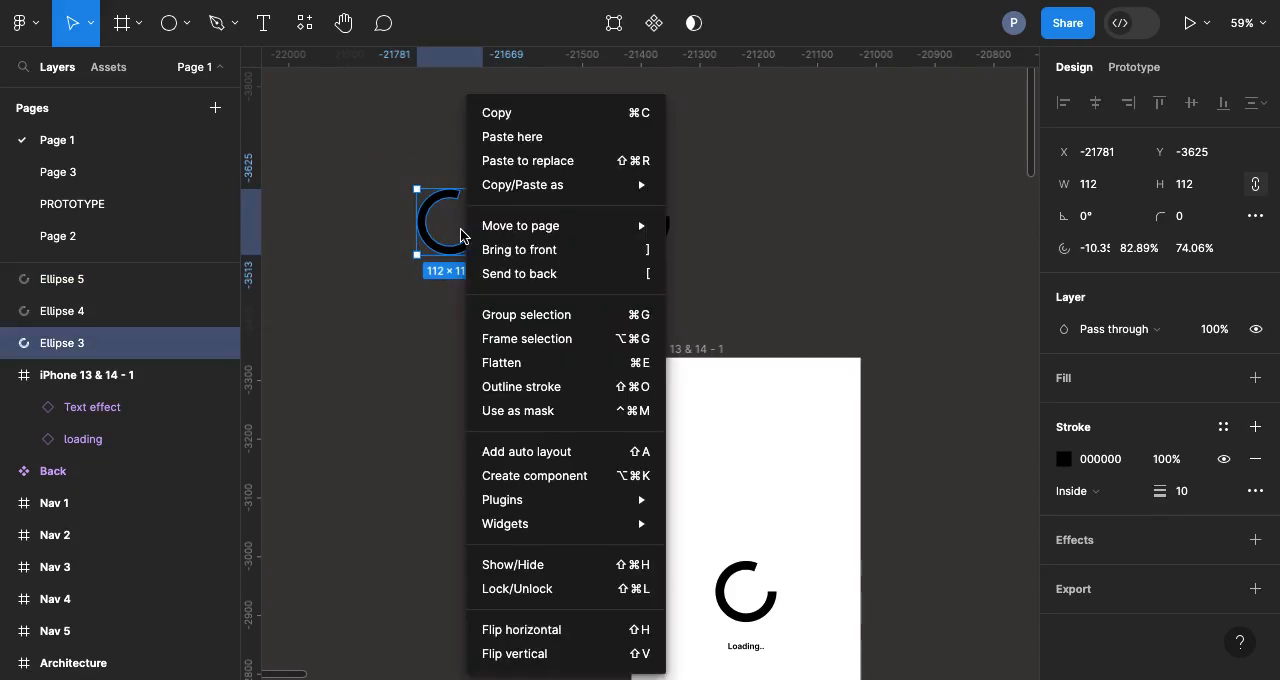
left_click(519, 341)
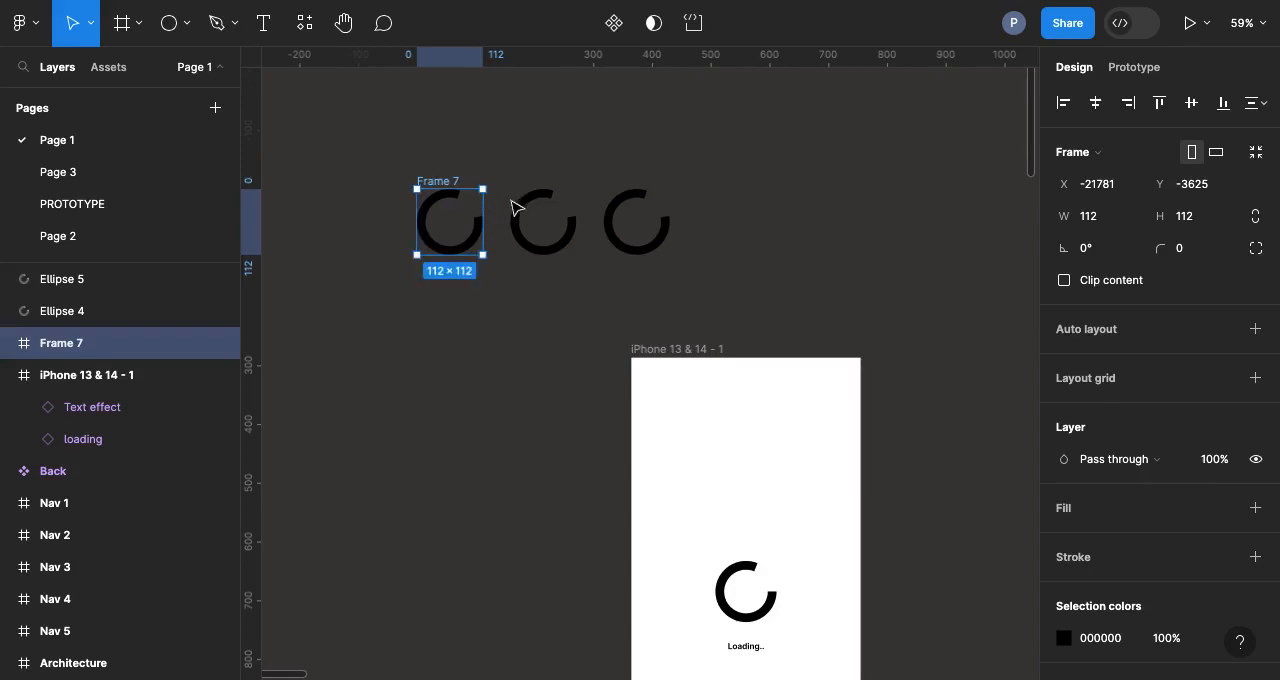
Step: Turn the middle arc's opening to a start angle of about 75° and wrap that arc in its own frame
left_click_drag(509, 176, 580, 264)
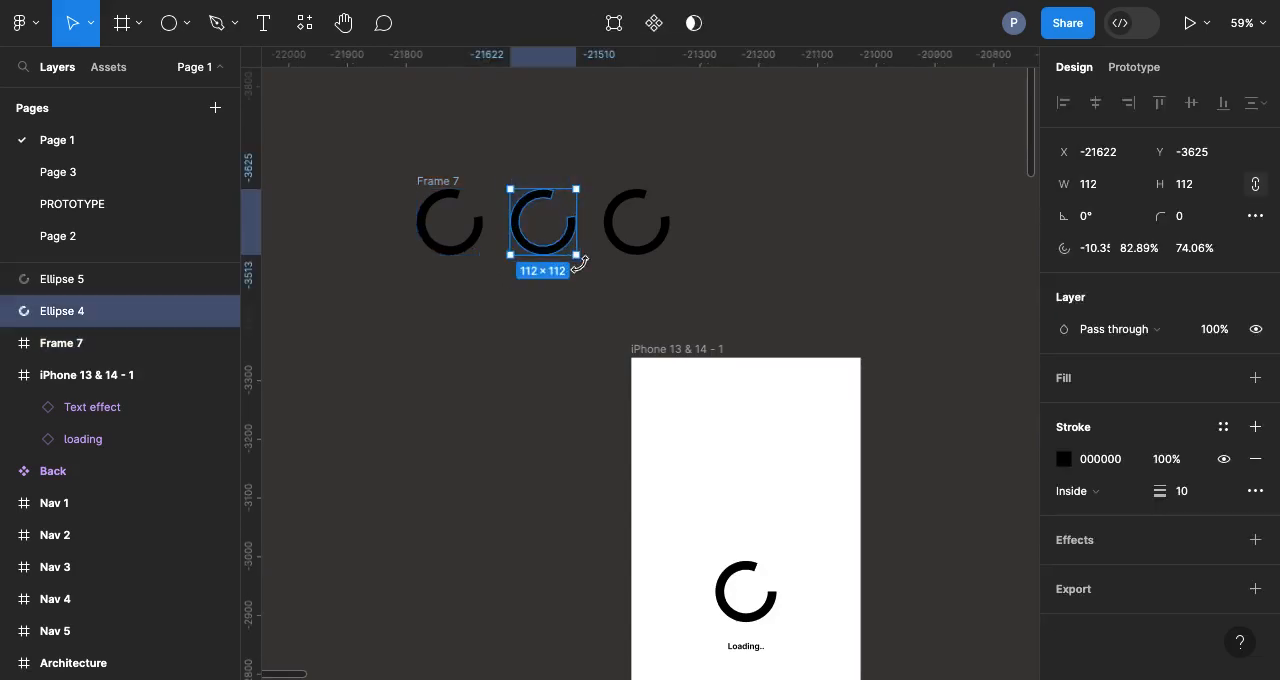
scroll(573, 234, "up", 5)
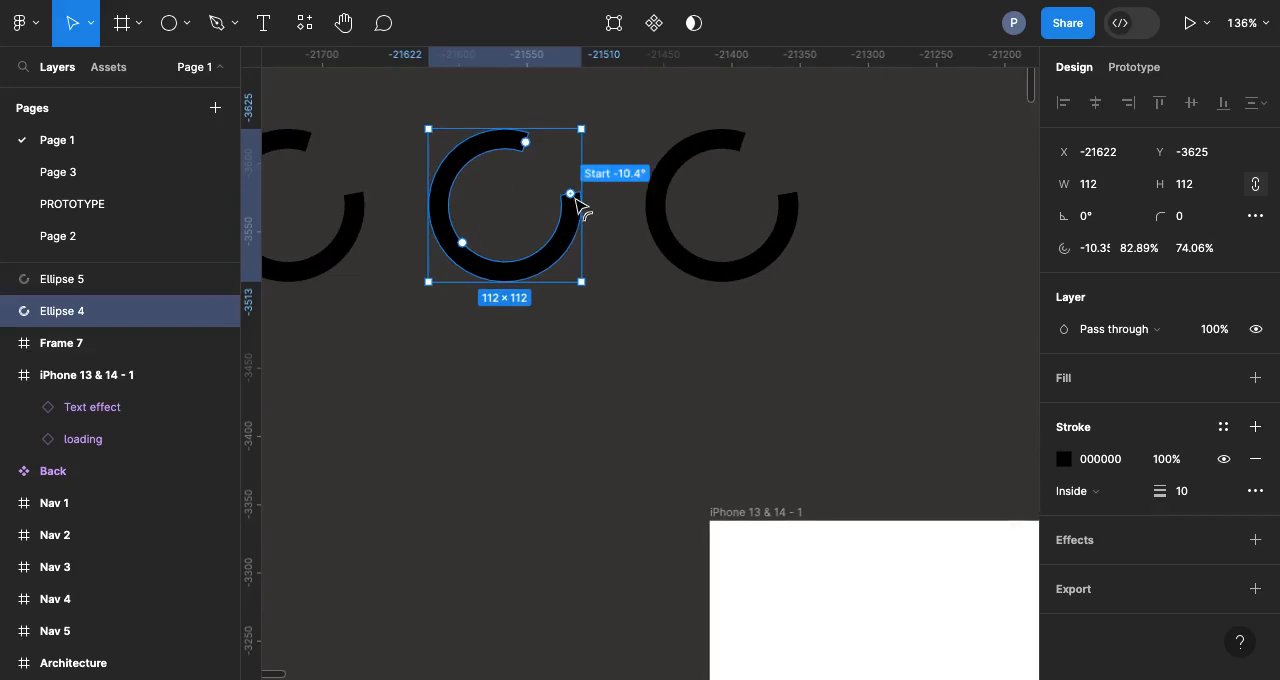
left_click_drag(576, 203, 564, 261)
key("ctrl+z")
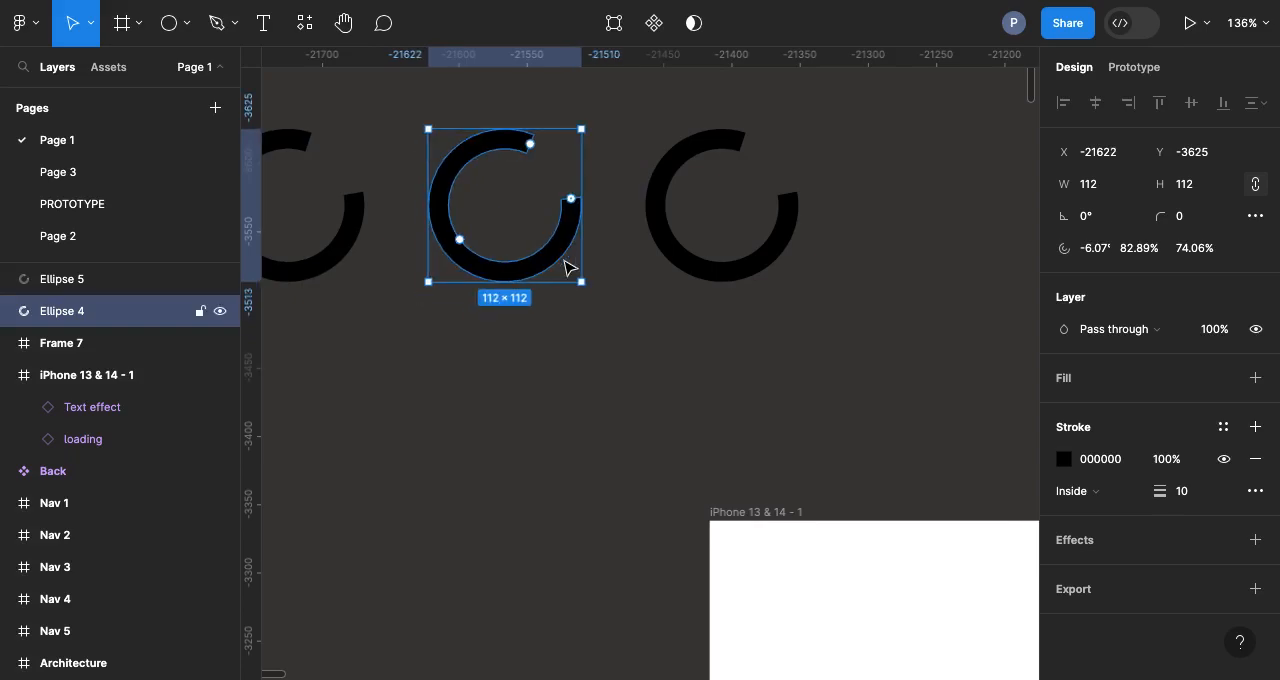
left_click_drag(571, 200, 525, 286)
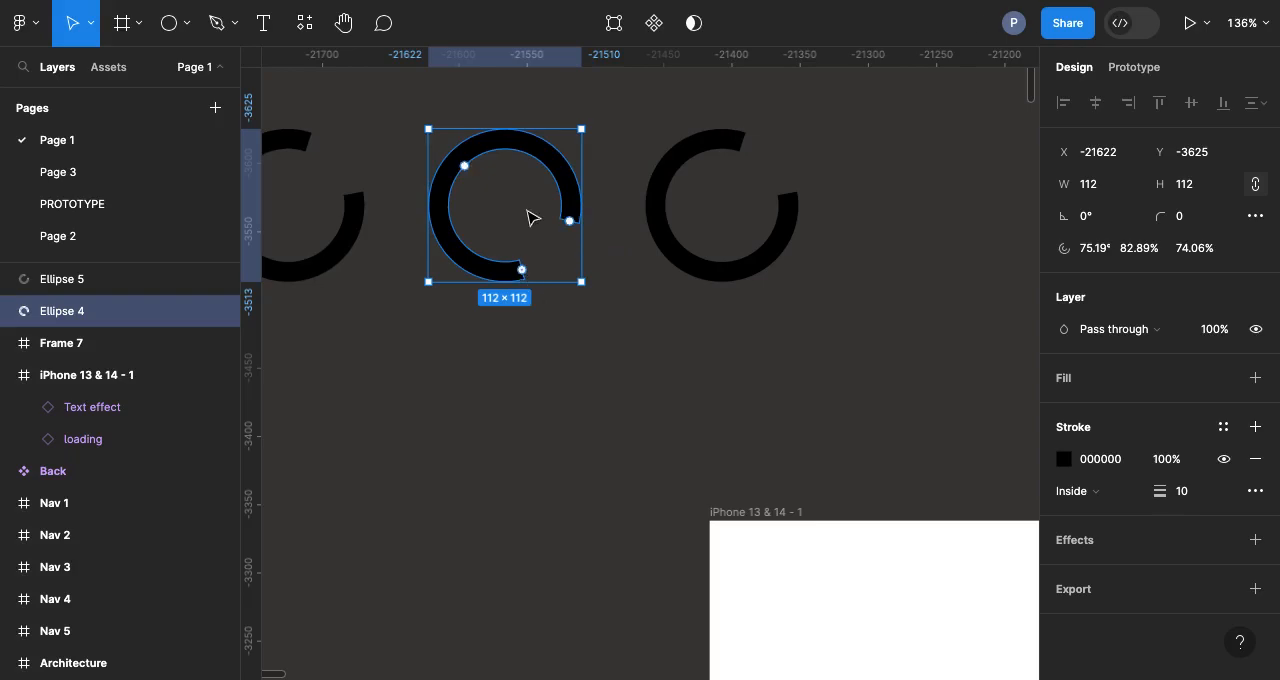
right_click(532, 218)
left_click(614, 342)
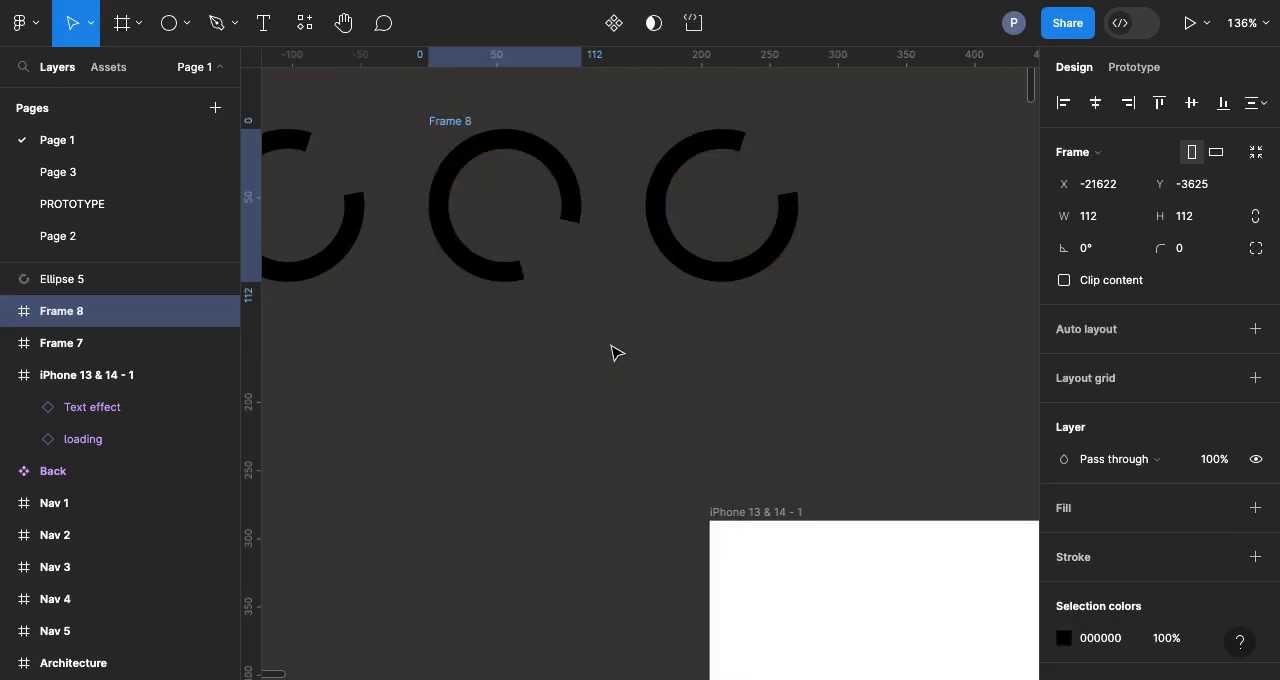
Step: Turn the third arc's opening to a start angle of about -159° and wrap that arc in its own frame
left_click(706, 164)
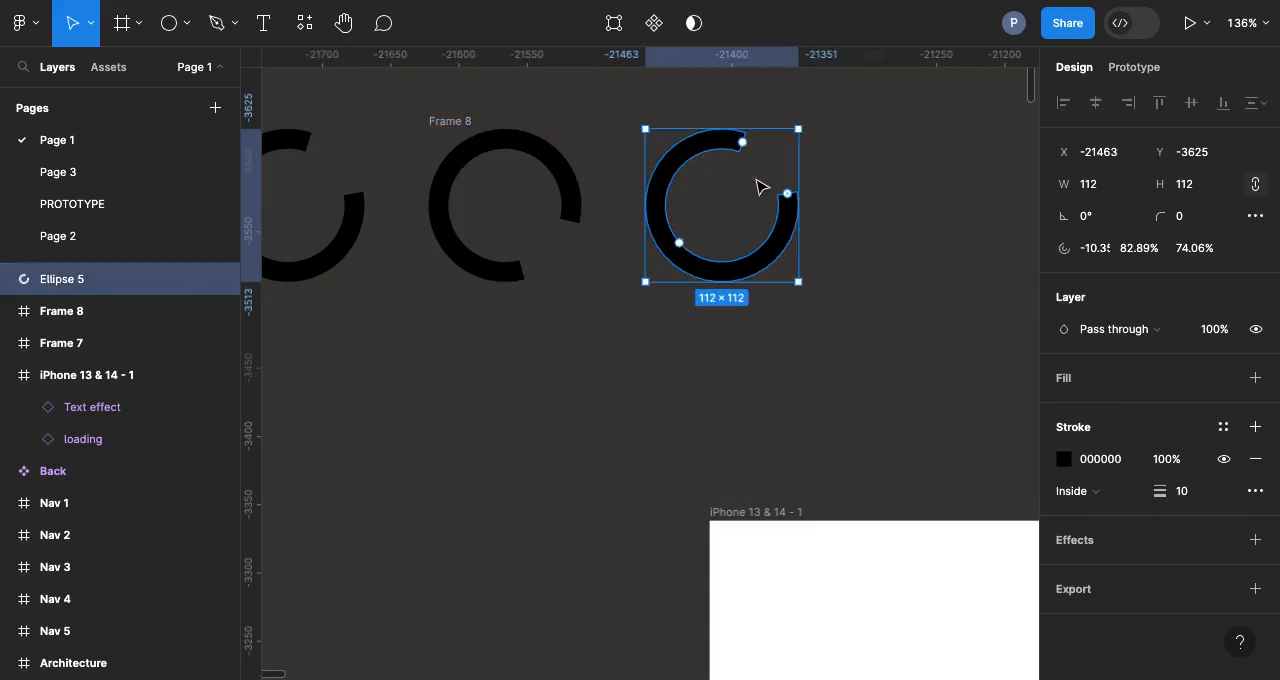
left_click_drag(789, 196, 634, 177)
right_click(675, 213)
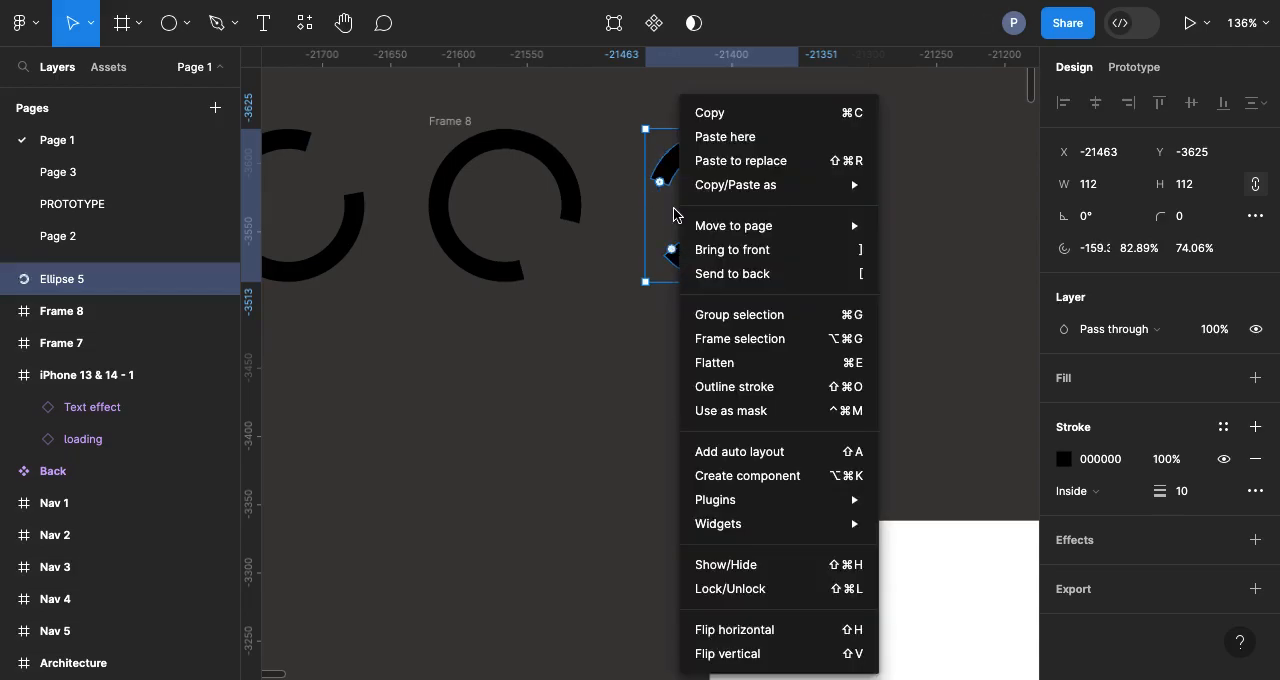
left_click(751, 343)
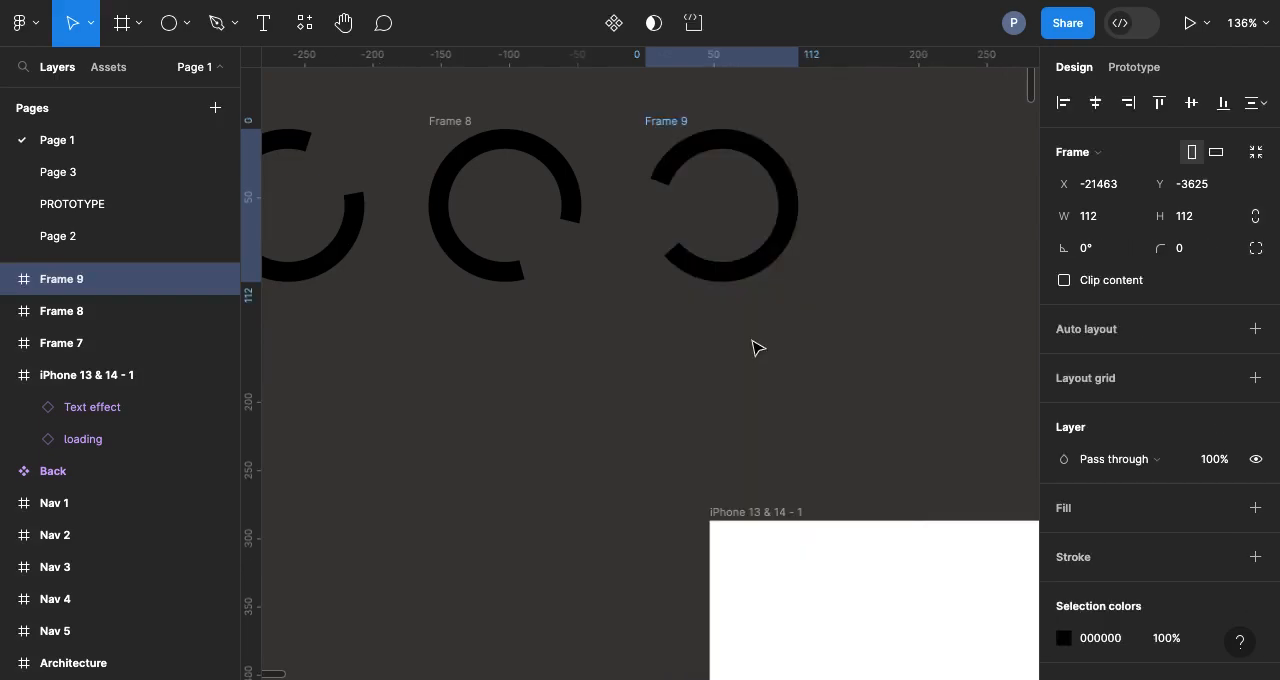
Step: Combine the three framed arcs into one component set
scroll(751, 340, "down", 5)
left_click_drag(418, 192, 889, 382)
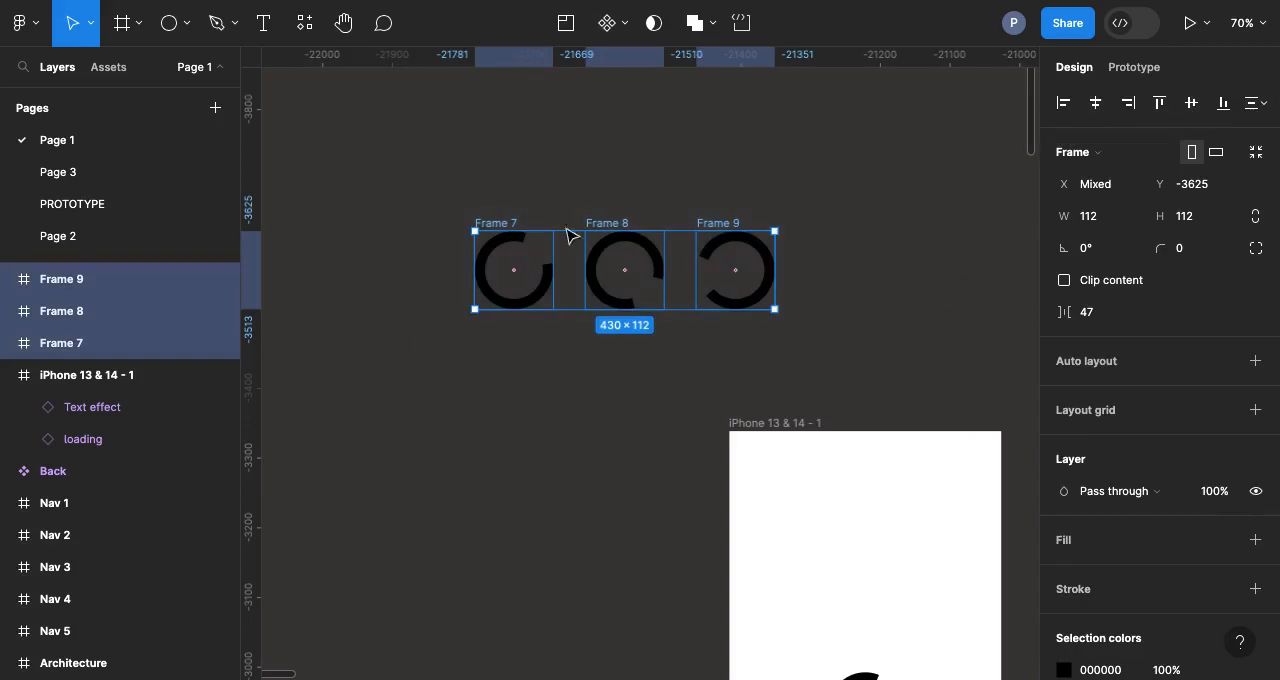
scroll(574, 257, "up", 5)
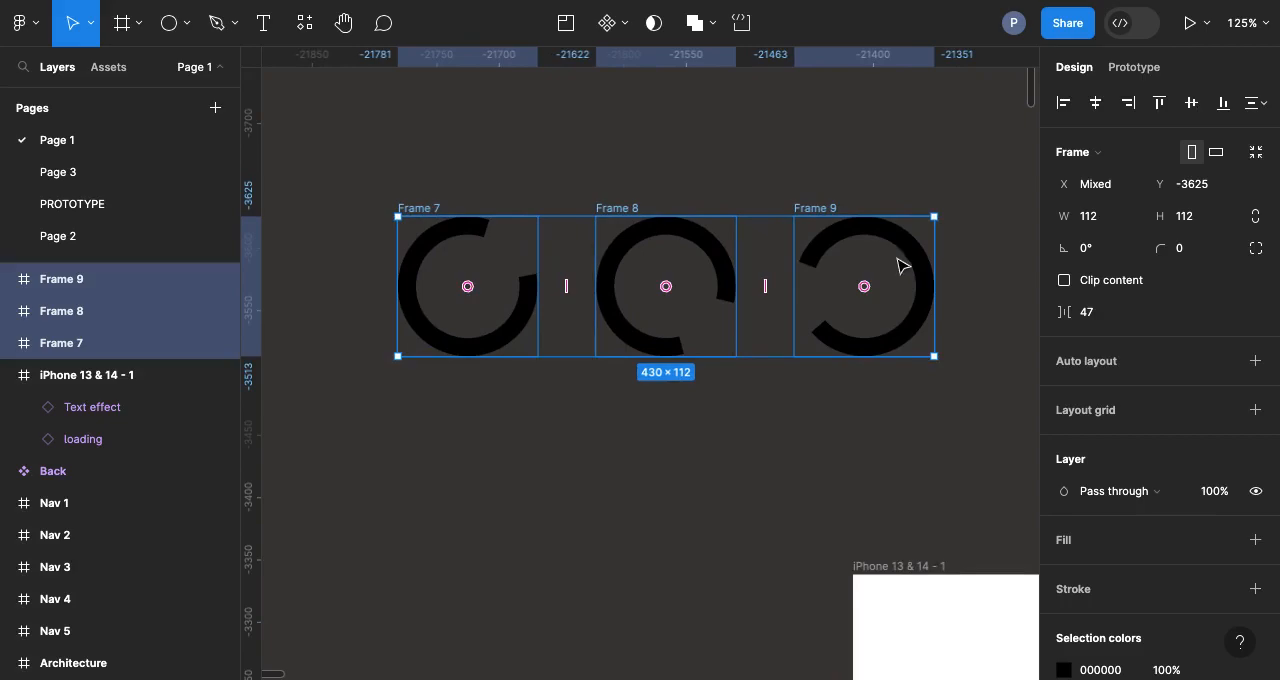
left_click(617, 128)
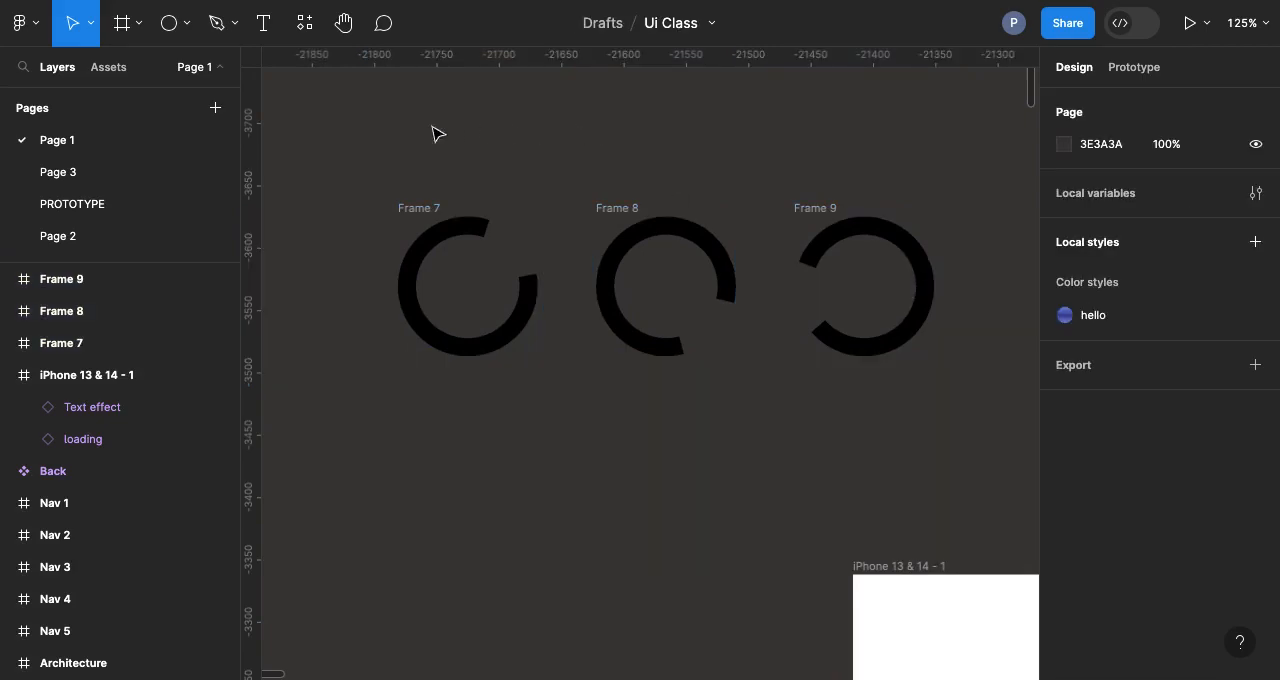
left_click_drag(320, 165, 986, 418)
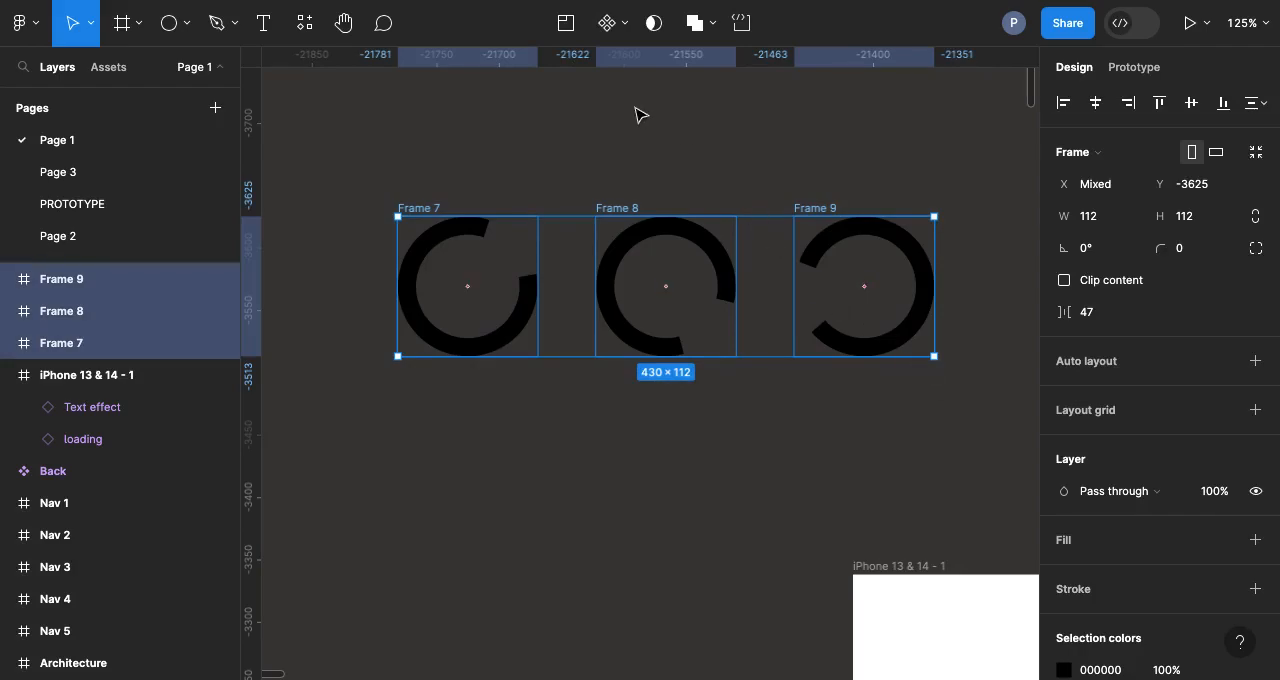
left_click(626, 28)
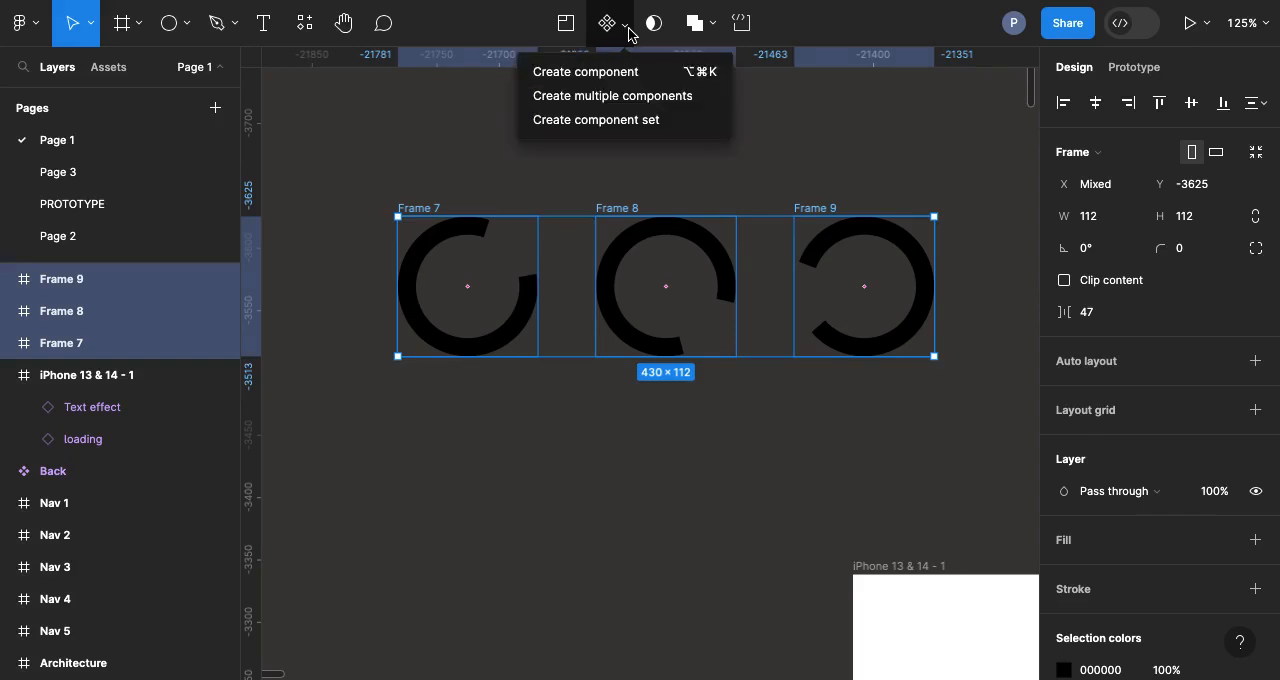
left_click(617, 120)
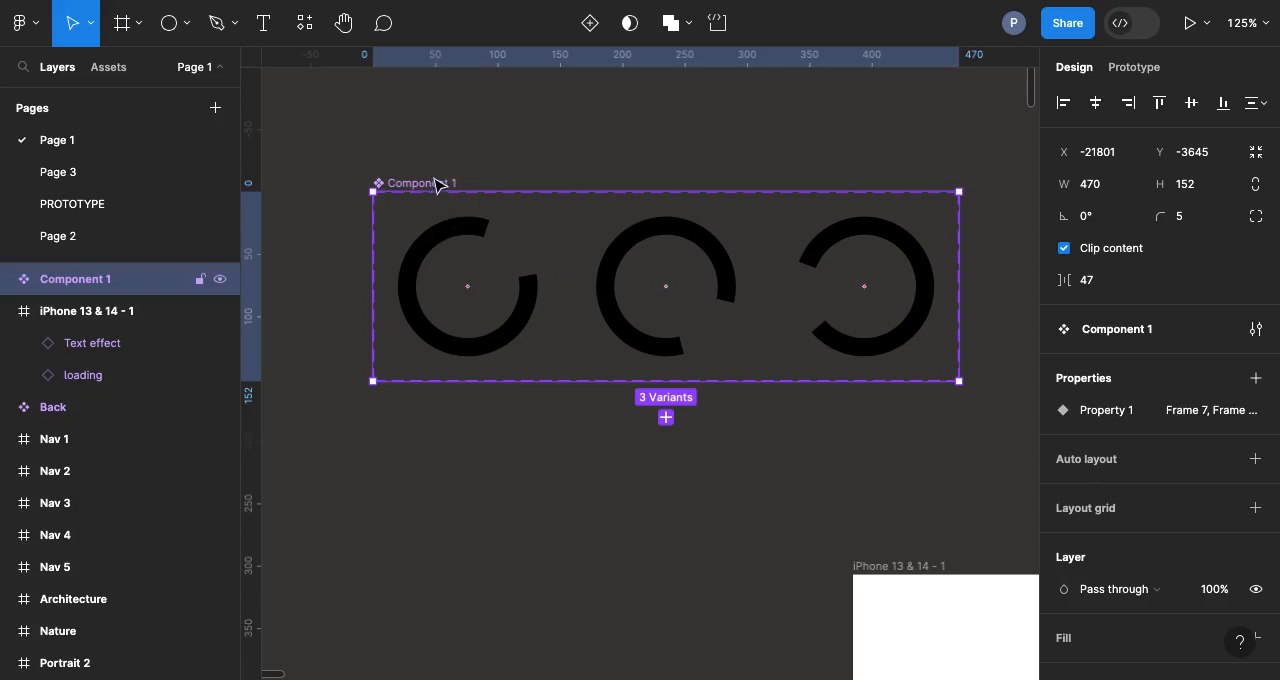
Step: Rename the new component set to "Loading circle"
double_click(438, 184)
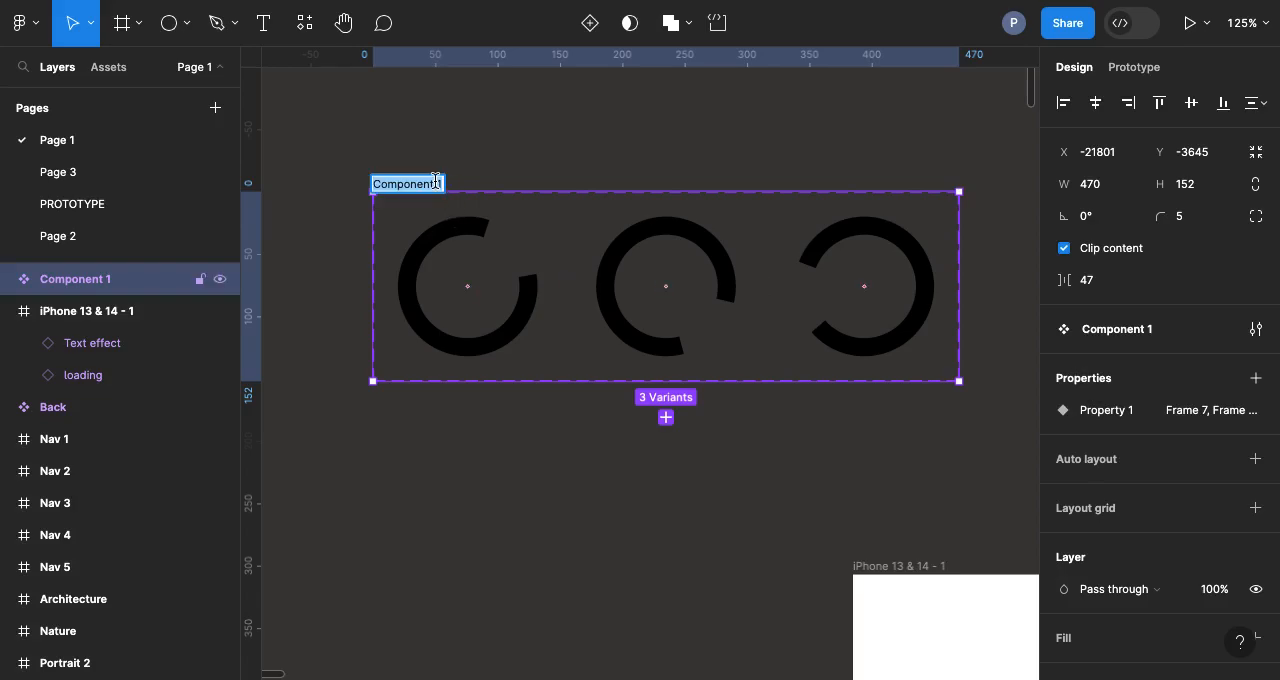
type("Loading")
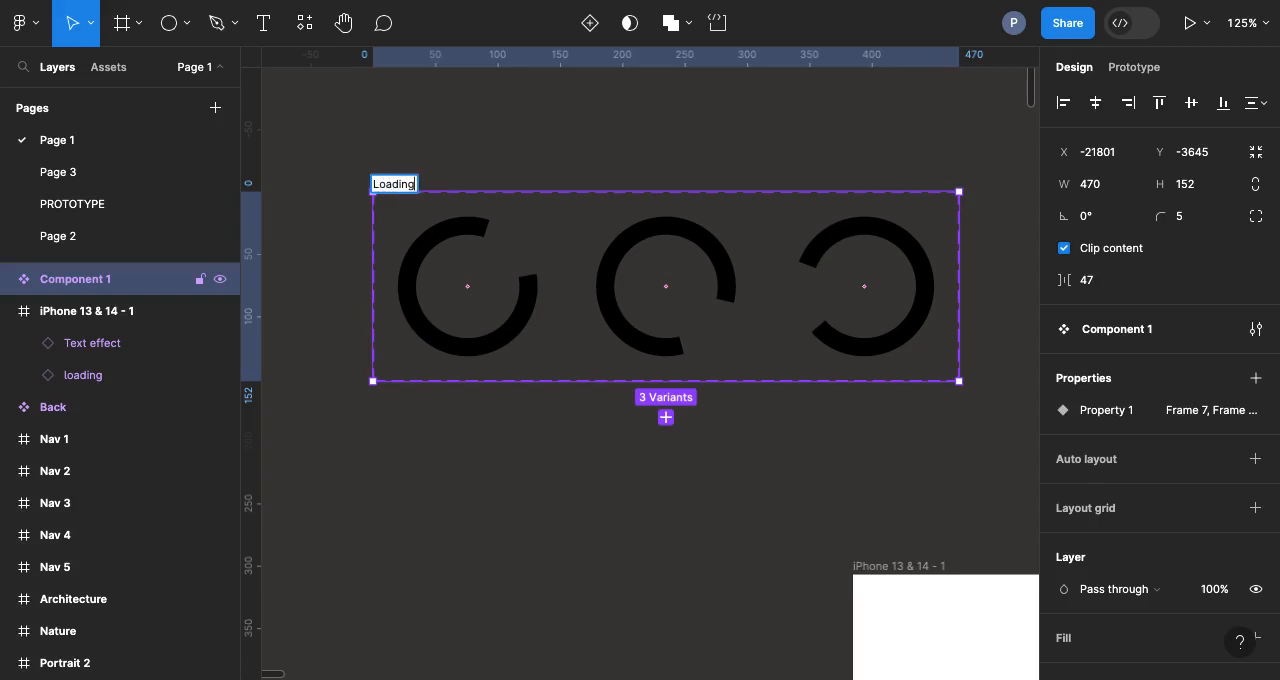
type(" circ")
key("Return")
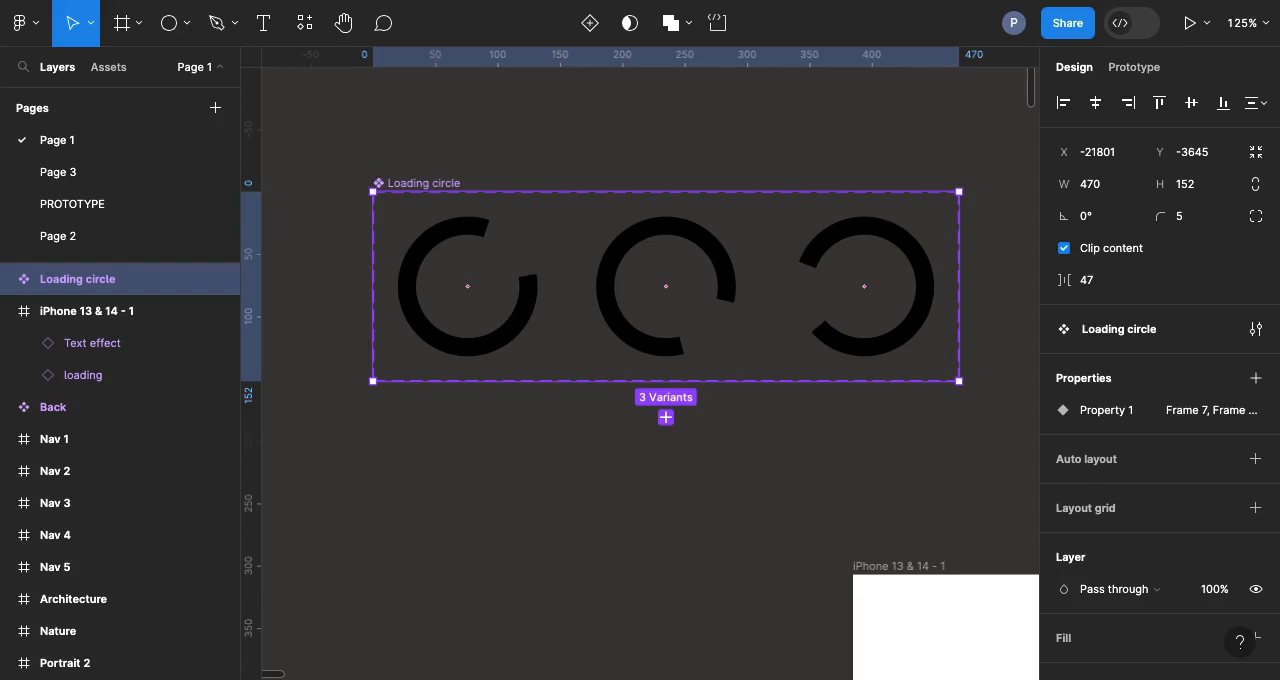
Step: Add a prototype connection from the first arc variant, Frame 7, to the middle variant, Frame 8
left_click(1138, 72)
left_click(522, 301)
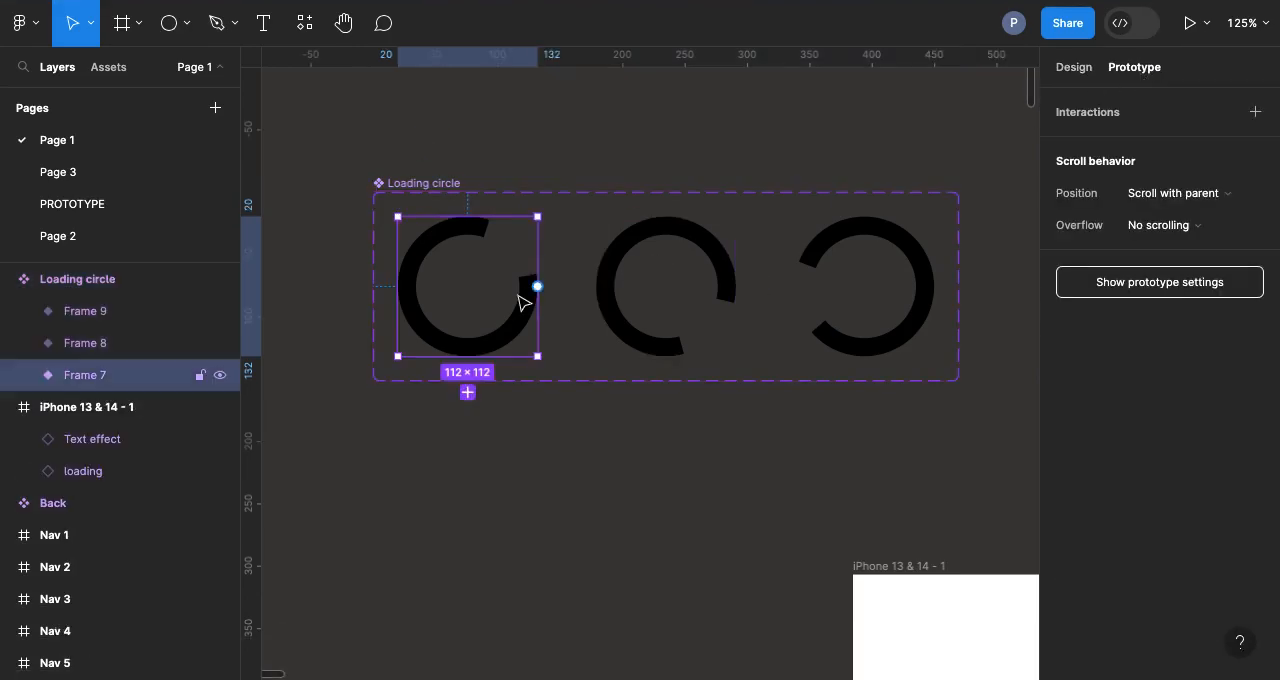
scroll(522, 301, "up", 3)
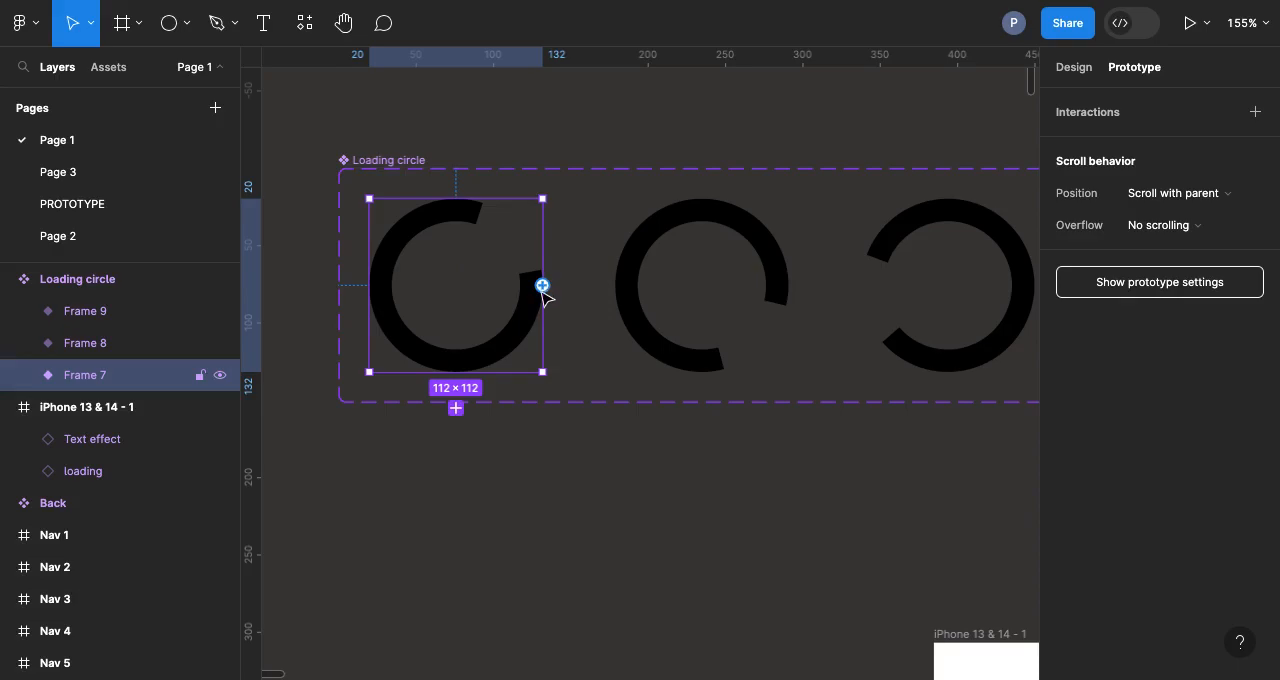
left_click_drag(542, 285, 626, 285)
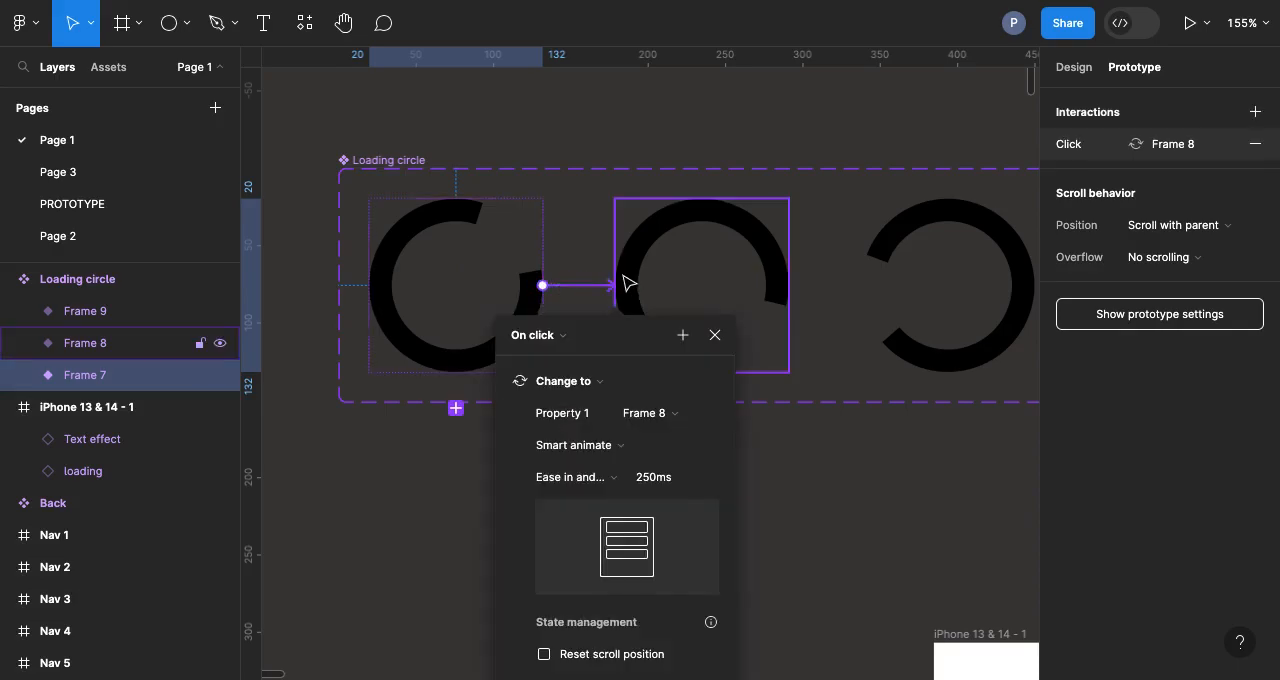
scroll(547, 303, "down", 2)
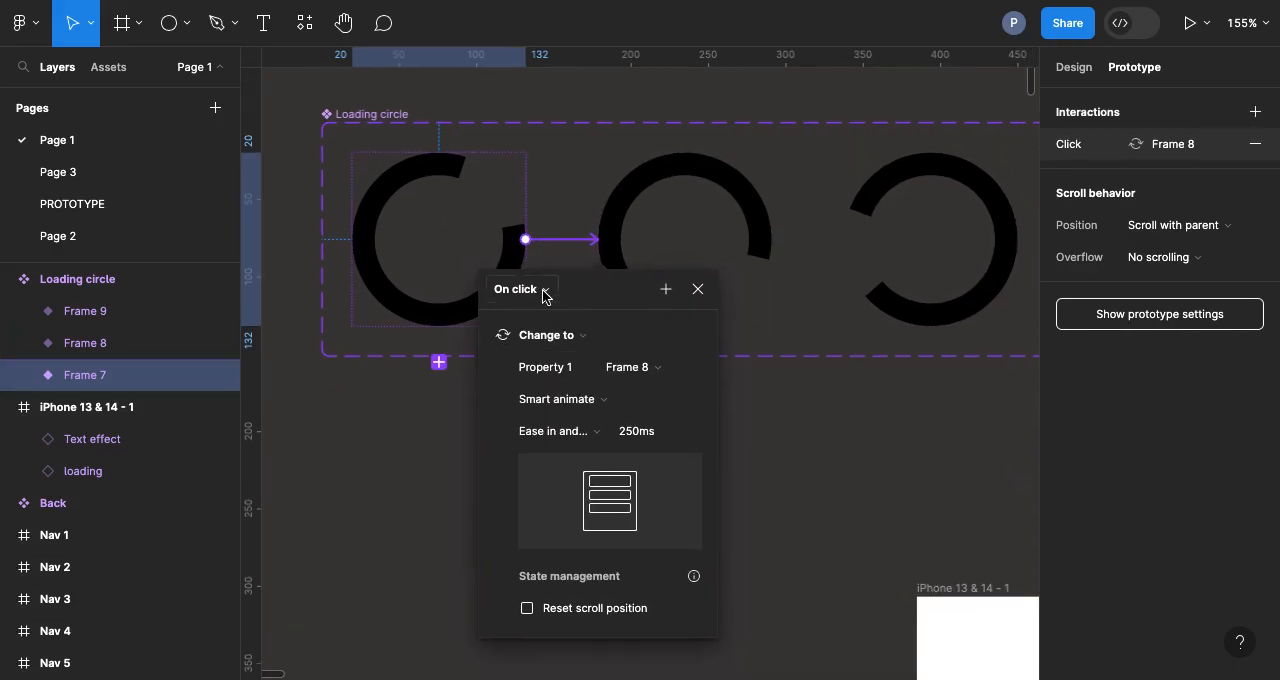
Step: Set the Frame 7 connection to trigger After delay at 20 ms, keeping Smart animate with Ease in and out
left_click(543, 292)
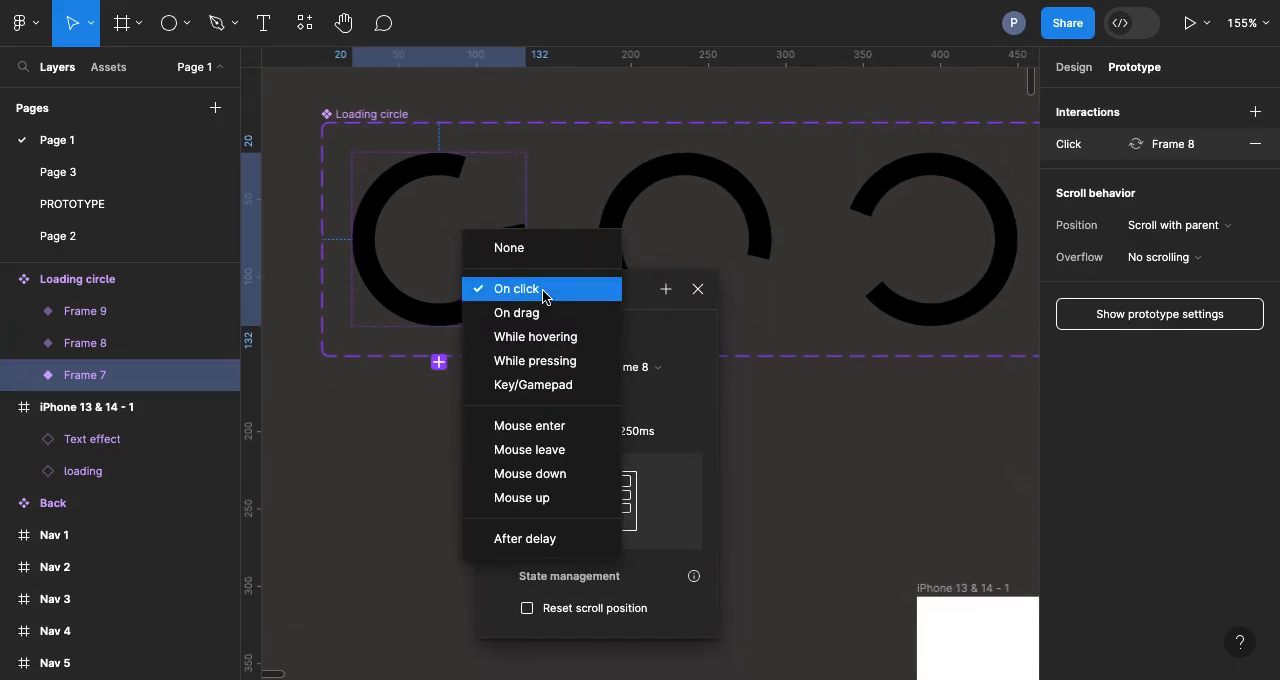
left_click(528, 540)
left_click(508, 326)
double_click(508, 326)
type("20ms")
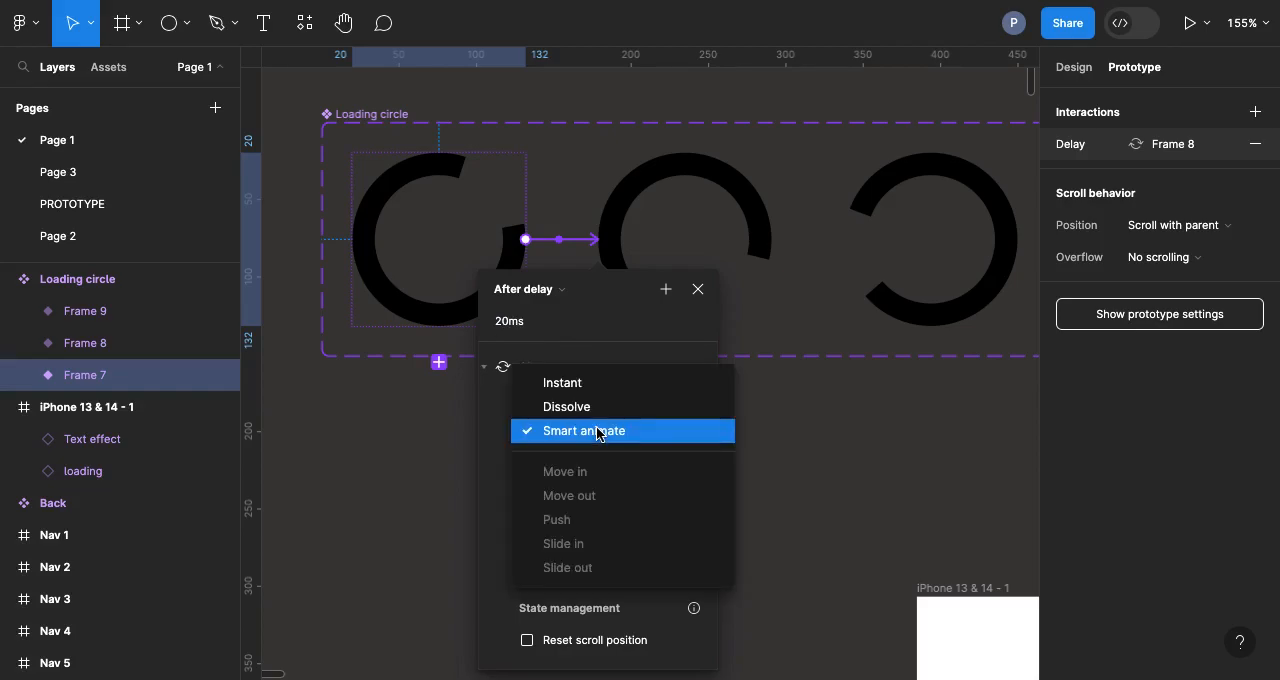
left_click(597, 432)
left_click(595, 464)
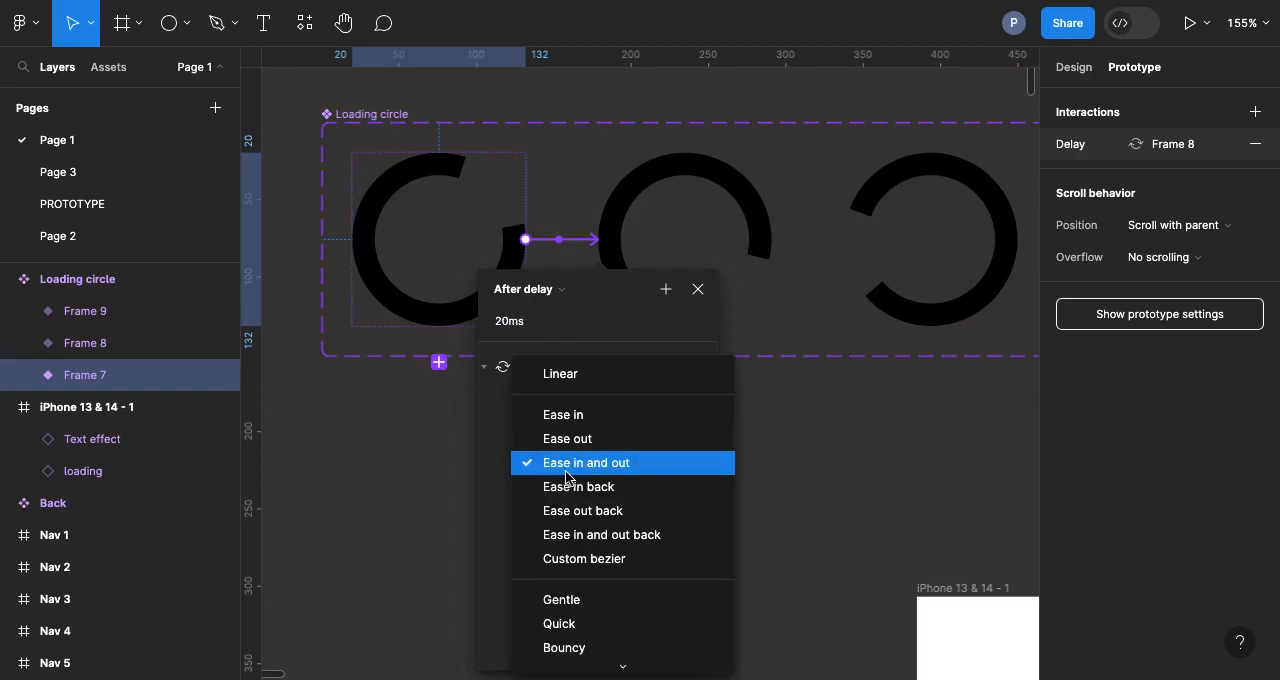
left_click(628, 465)
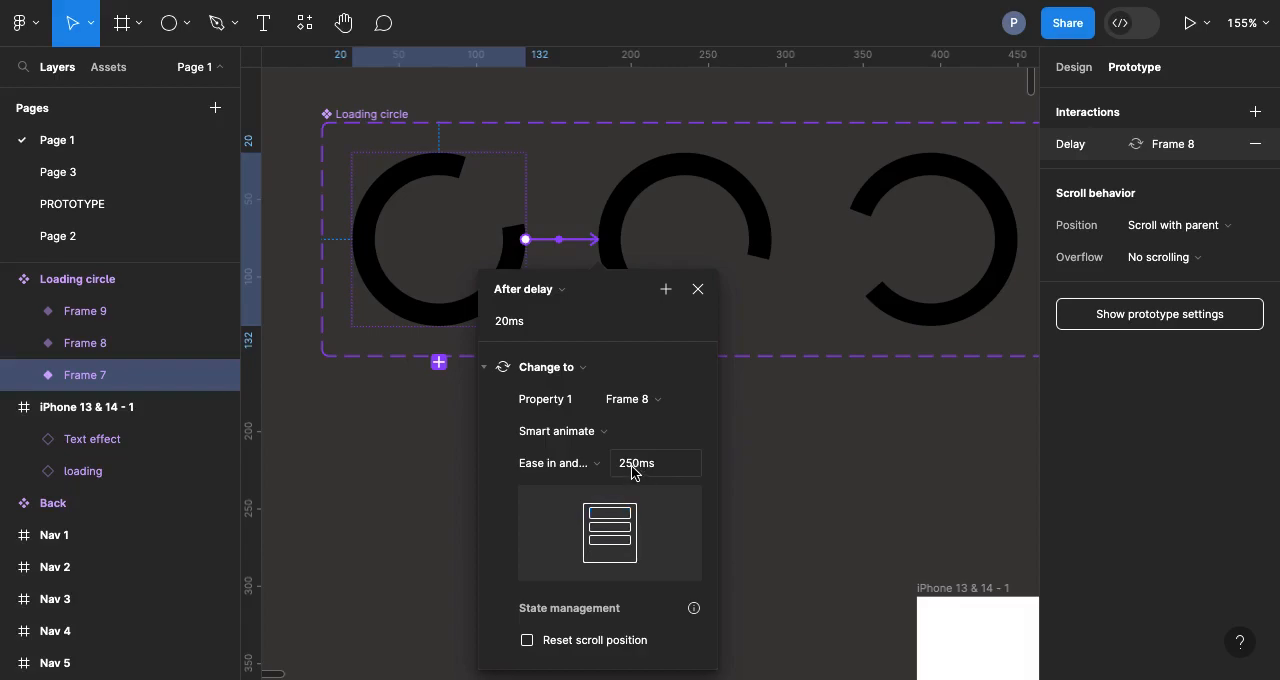
left_click(740, 428)
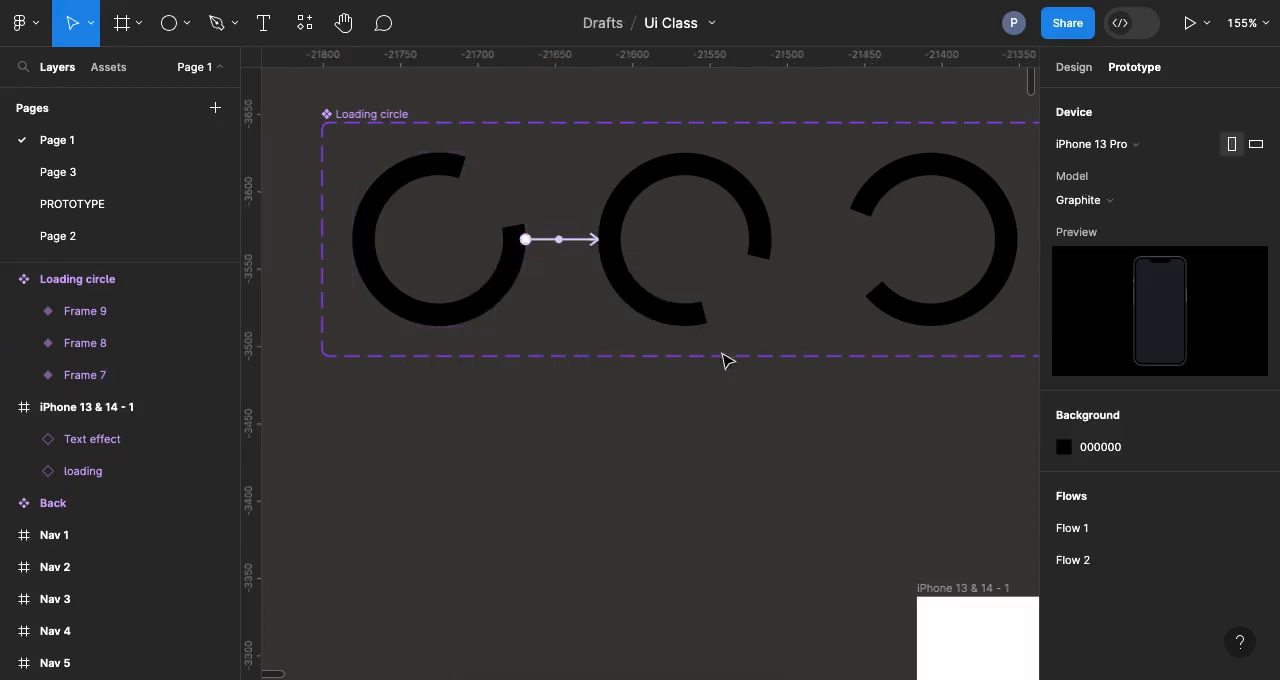
Step: Connect the middle variant, Frame 8, to Frame 9 with an After delay trigger and shorten its delay
left_click(735, 190)
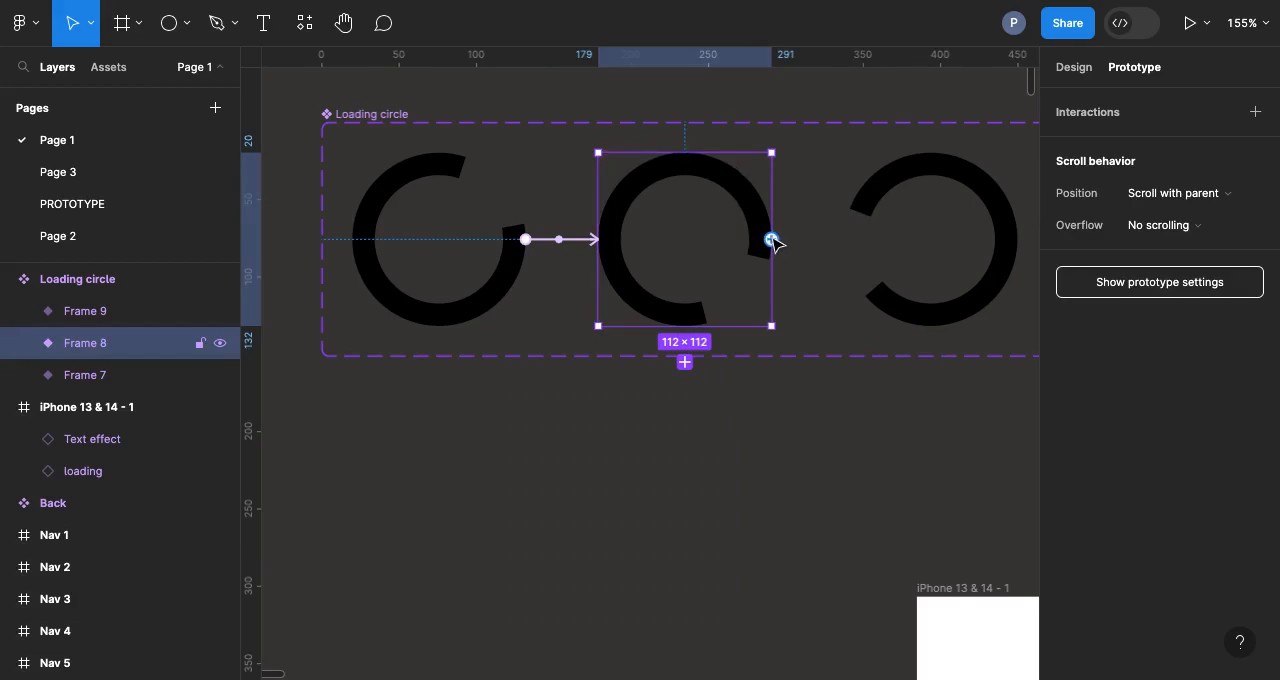
left_click_drag(779, 241, 866, 249)
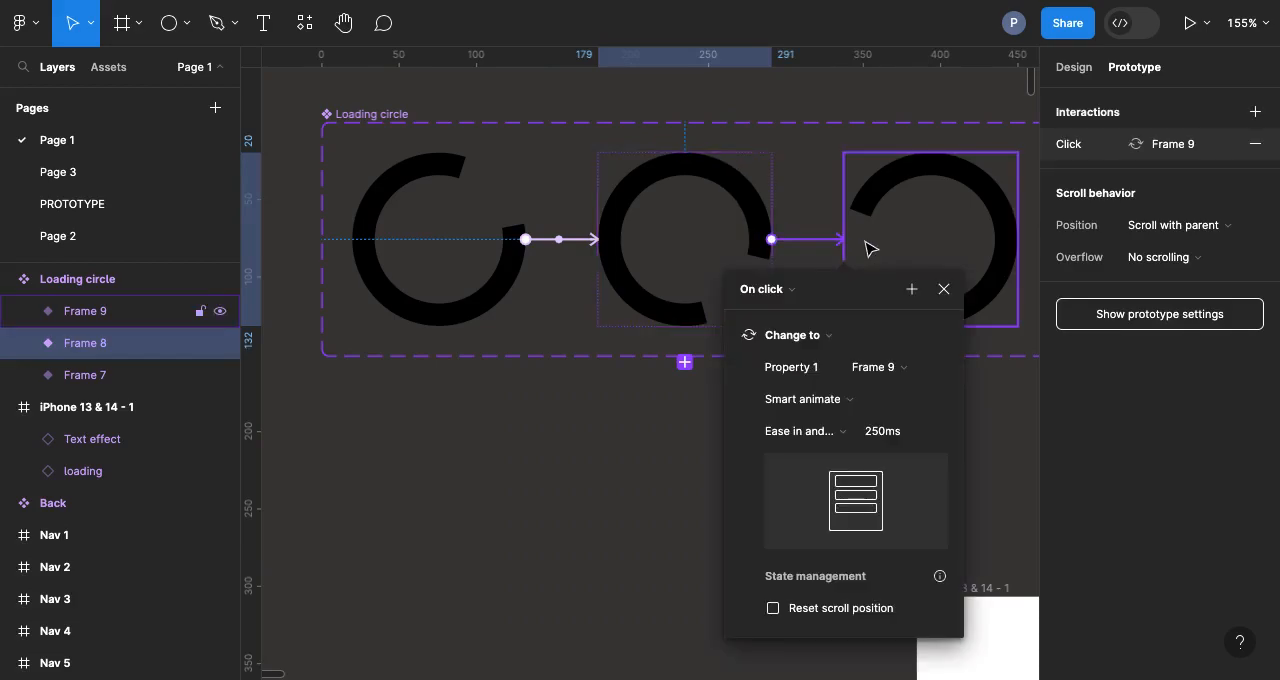
left_click(792, 294)
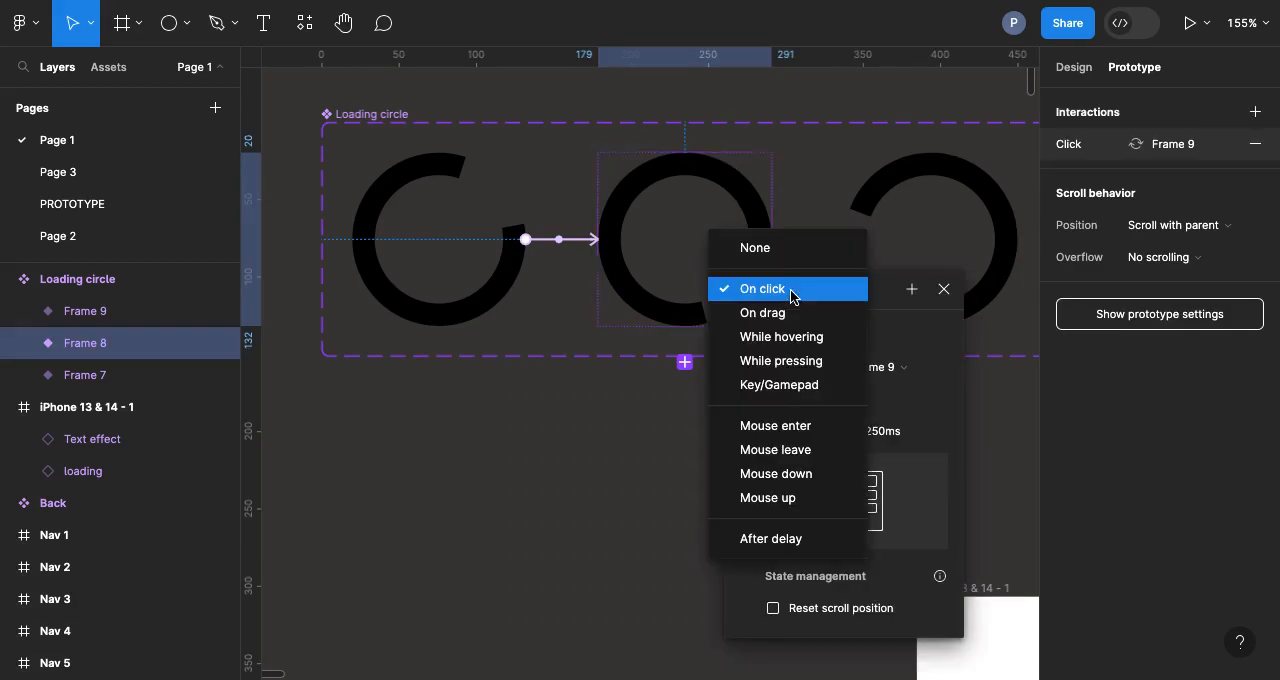
left_click(768, 538)
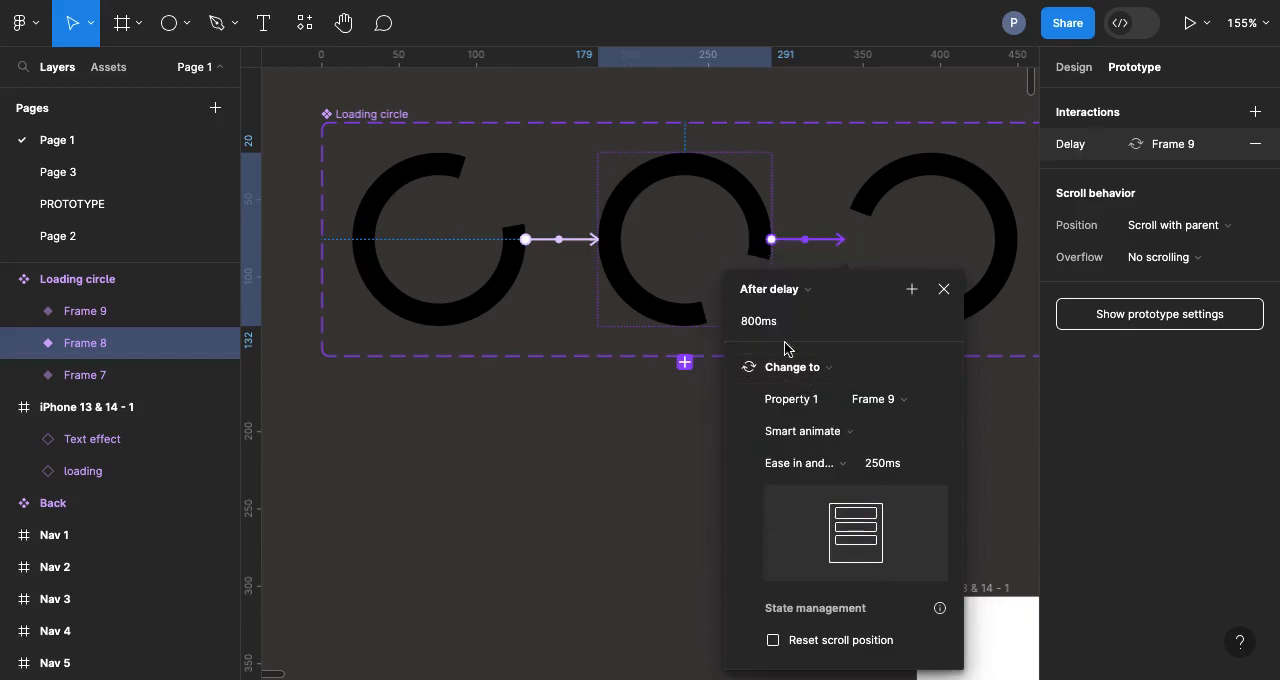
left_click(757, 325)
type("2")
key("Return")
left_click(559, 512)
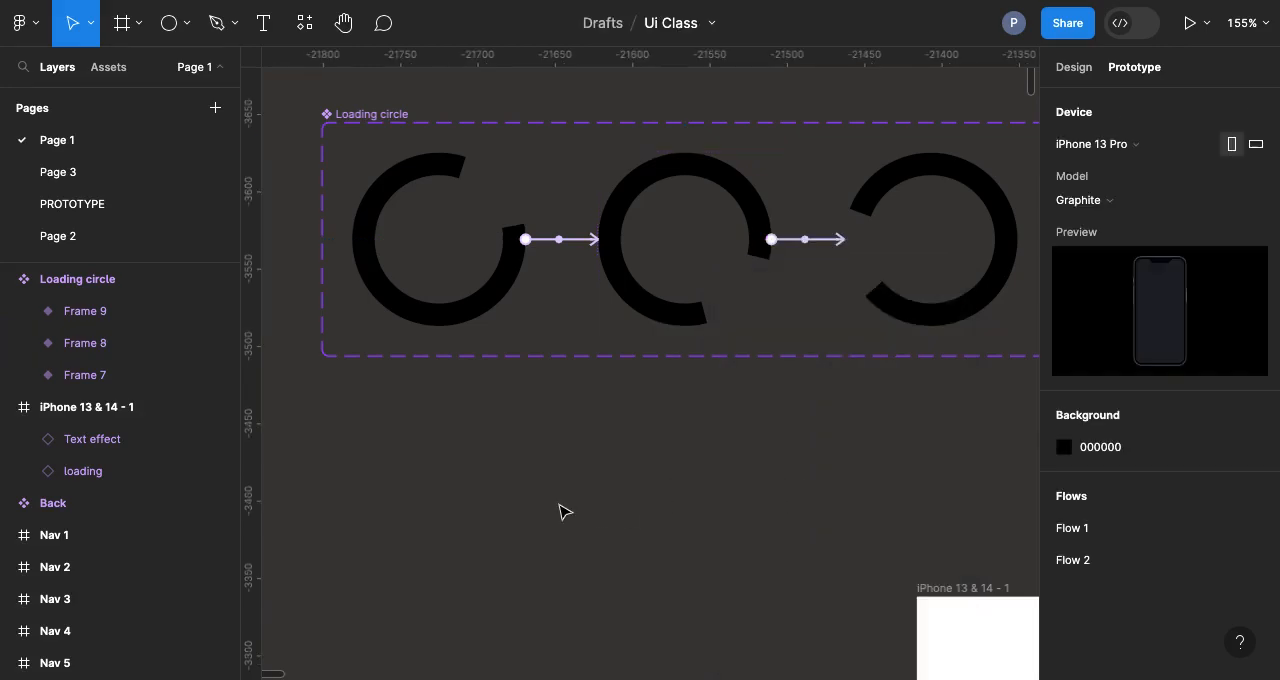
Step: Connect the third variant, Frame 9, back to Frame 7 with an After delay trigger of 20 ms
left_click(912, 215)
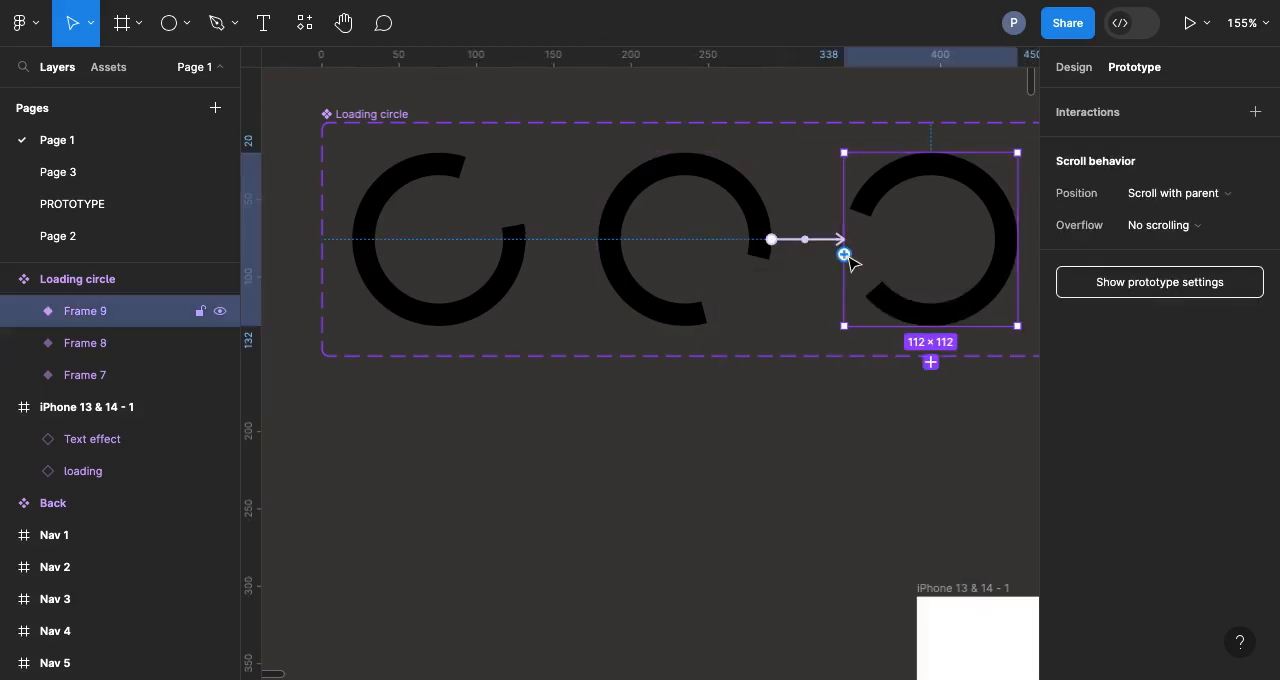
left_click_drag(846, 257, 500, 286)
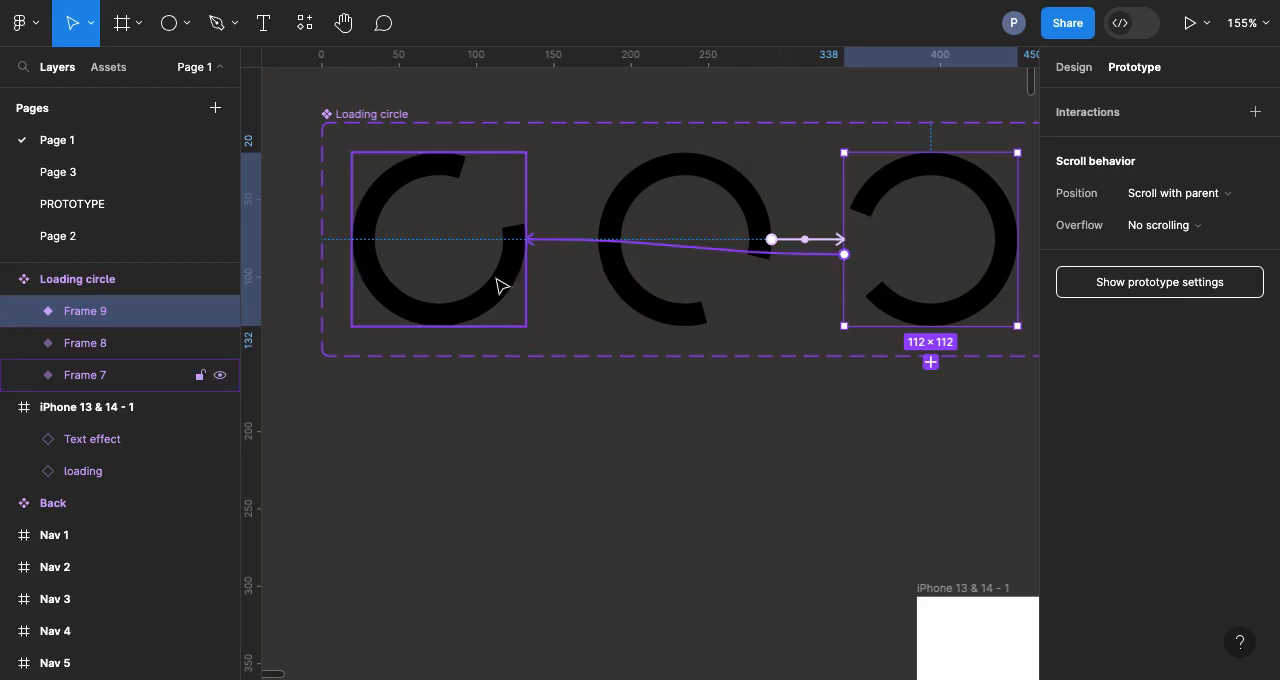
left_click(470, 302)
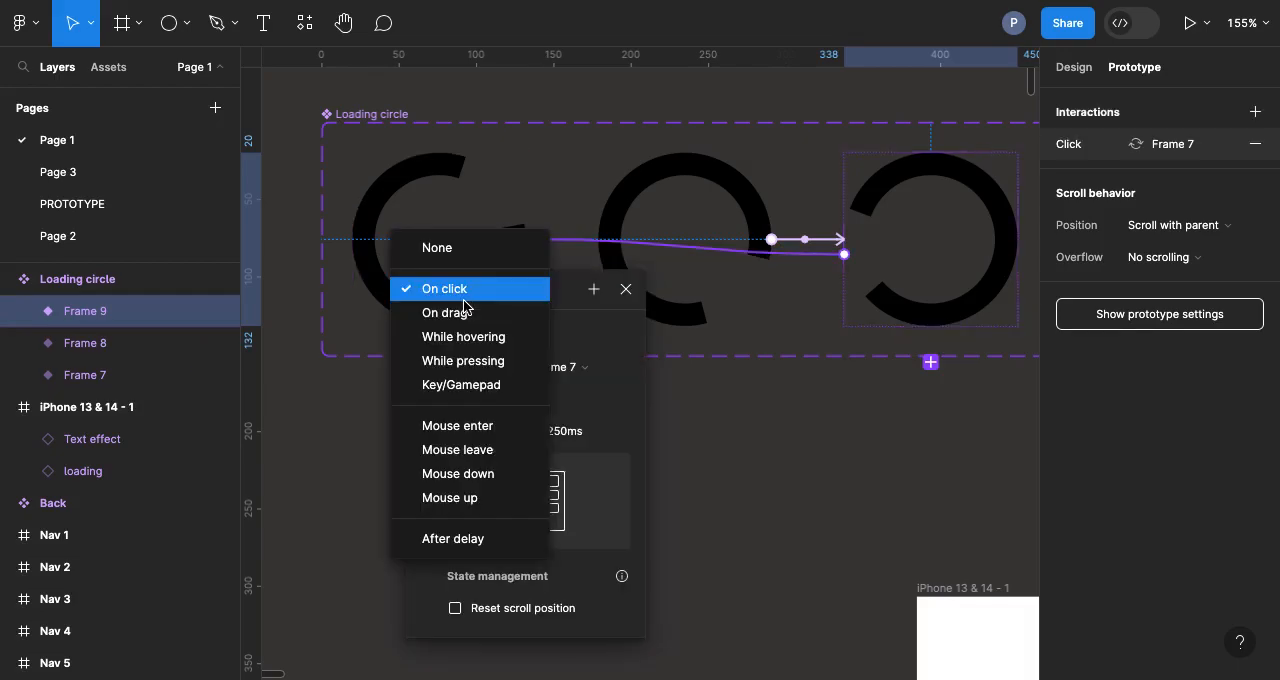
left_click(452, 539)
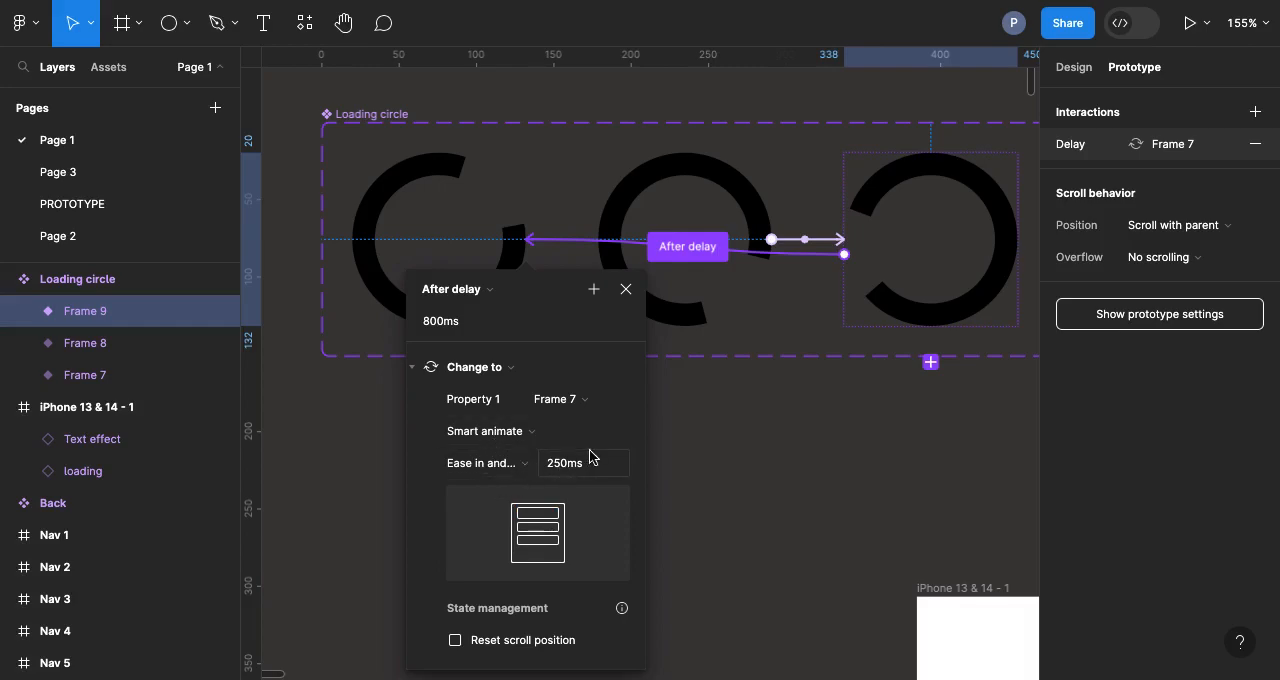
left_click(427, 326)
type("20")
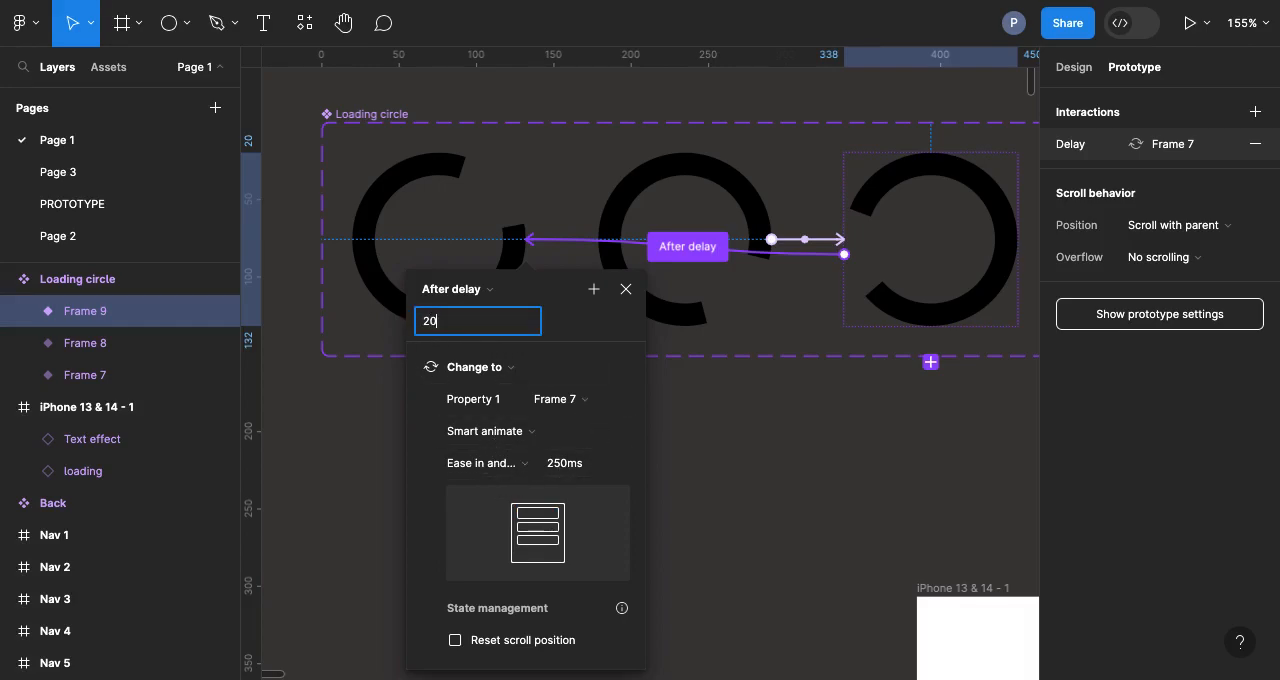
key("Return")
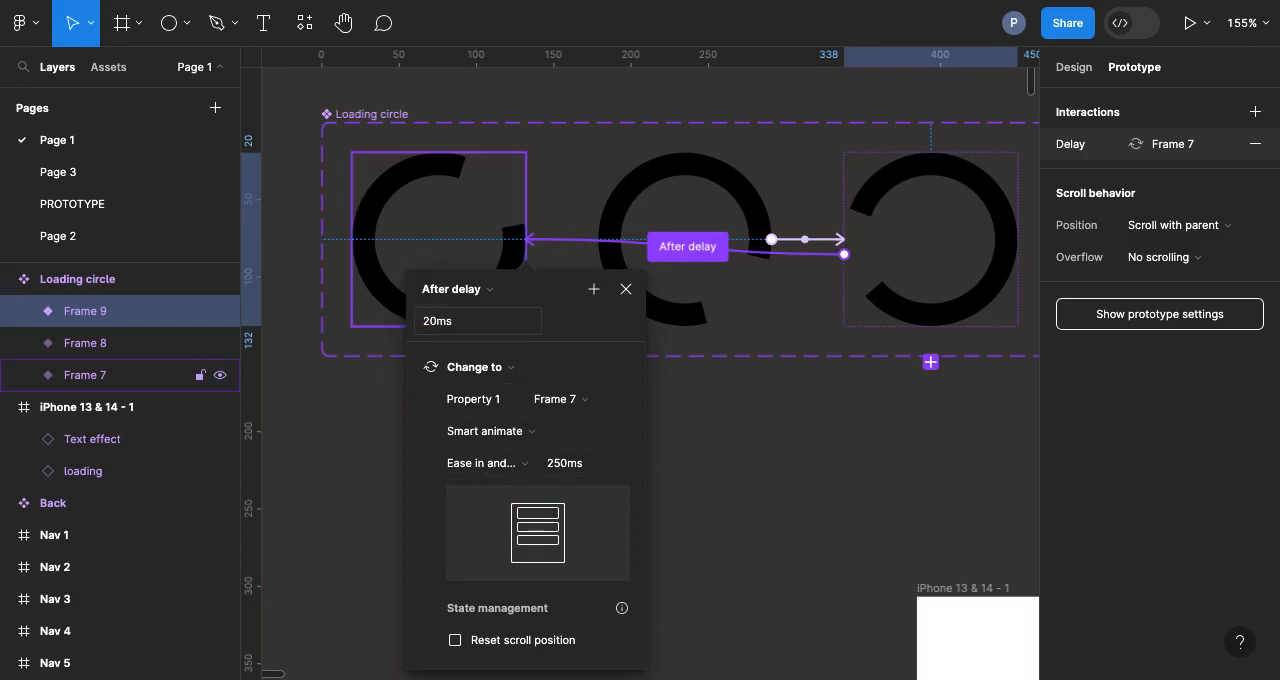
left_click(720, 431)
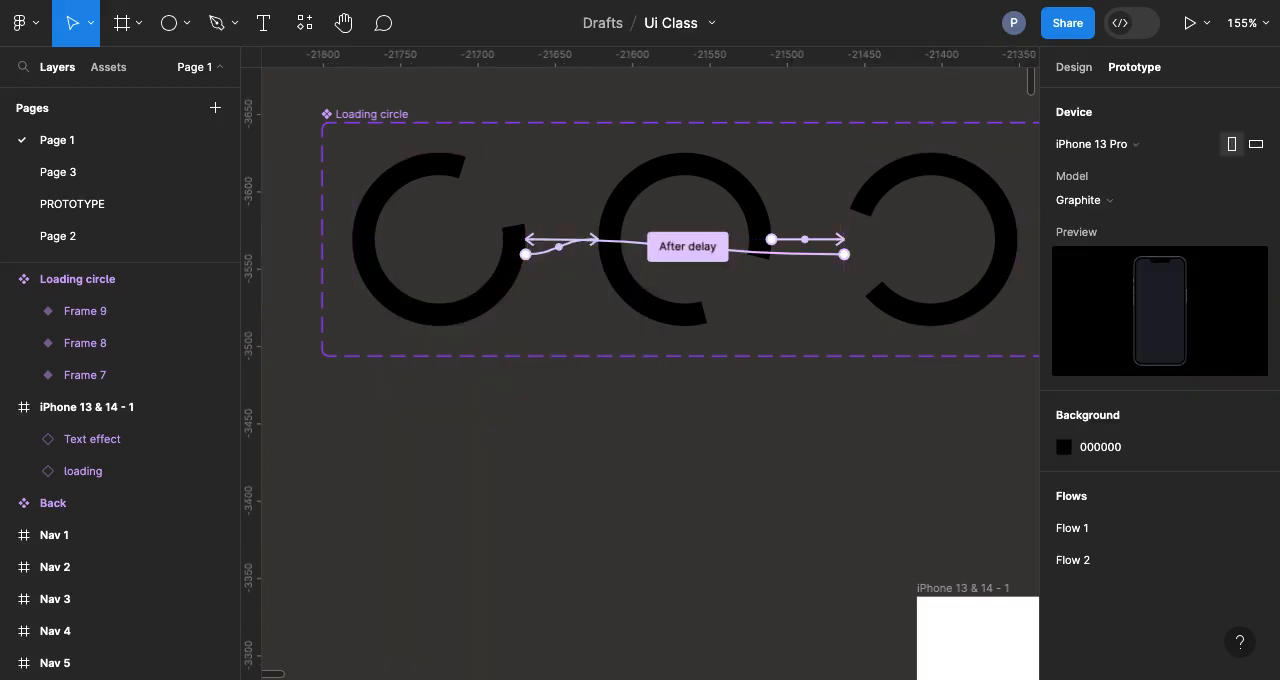
Step: Check the loading animation in the Flow 1 prototype preview and return to the design file
key("ctrl+Tab")
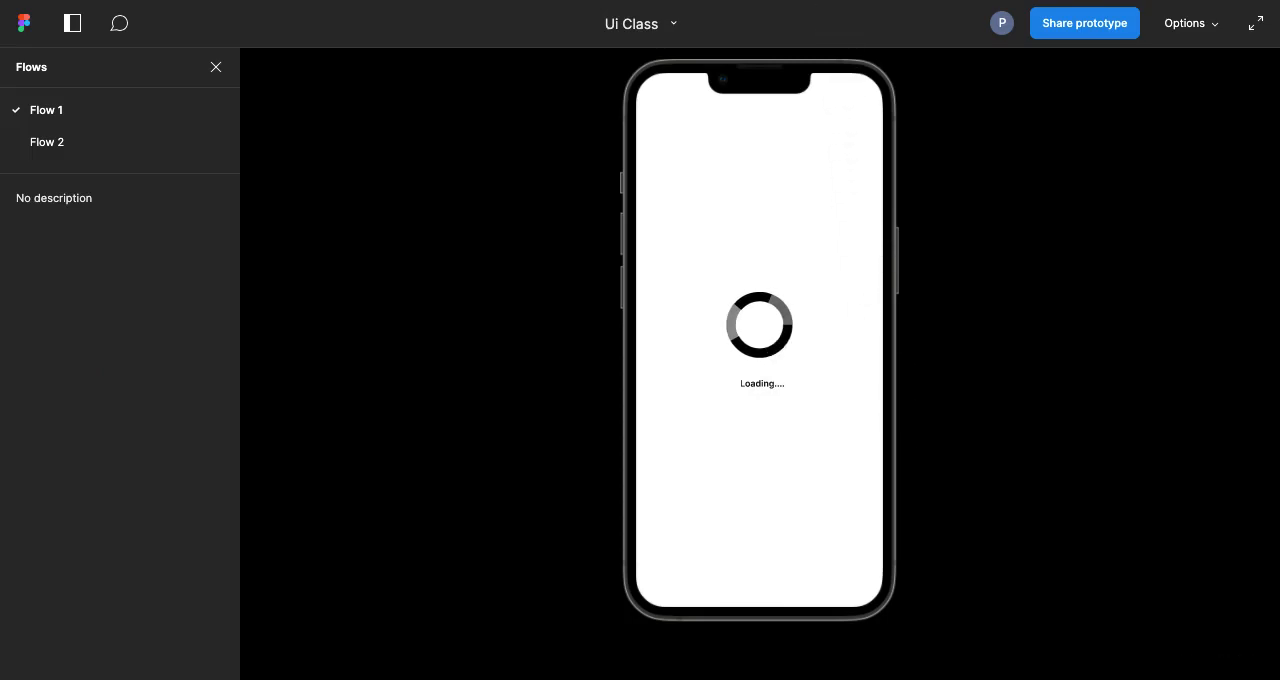
key("ctrl+Tab")
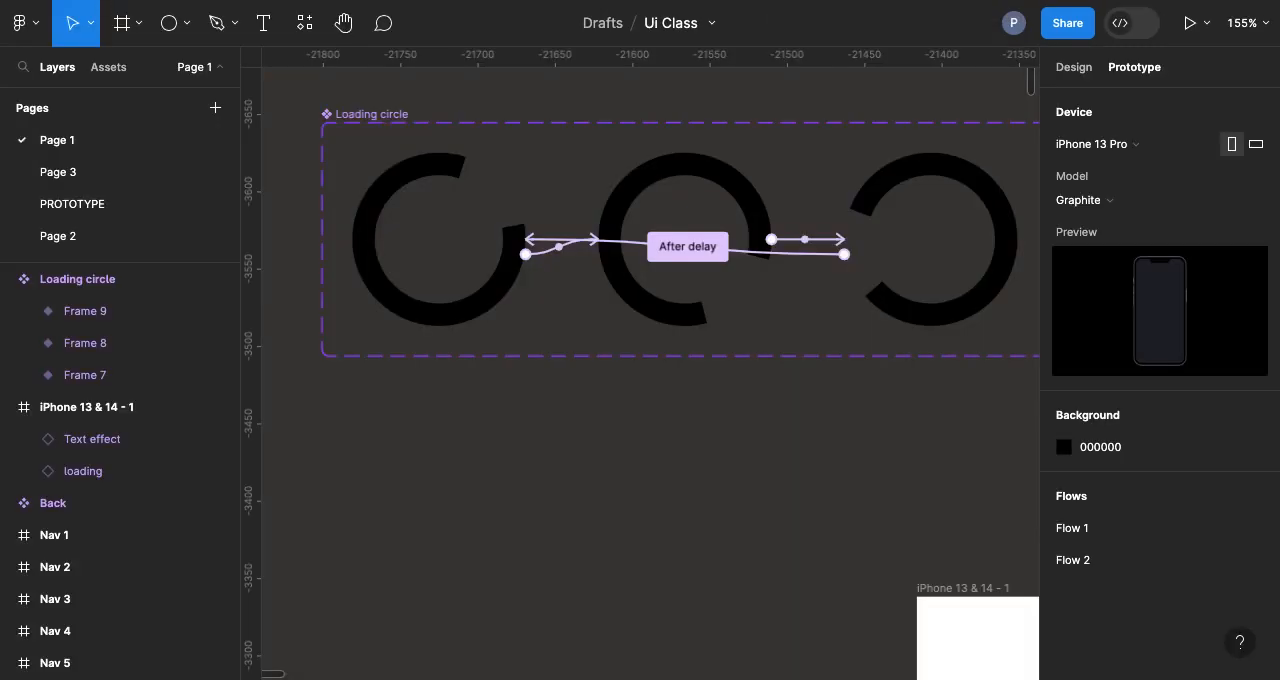
Step: Add a text layer reading "Loading" on the empty canvas below the Loading circle component set
scroll(503, 534, "down", 5)
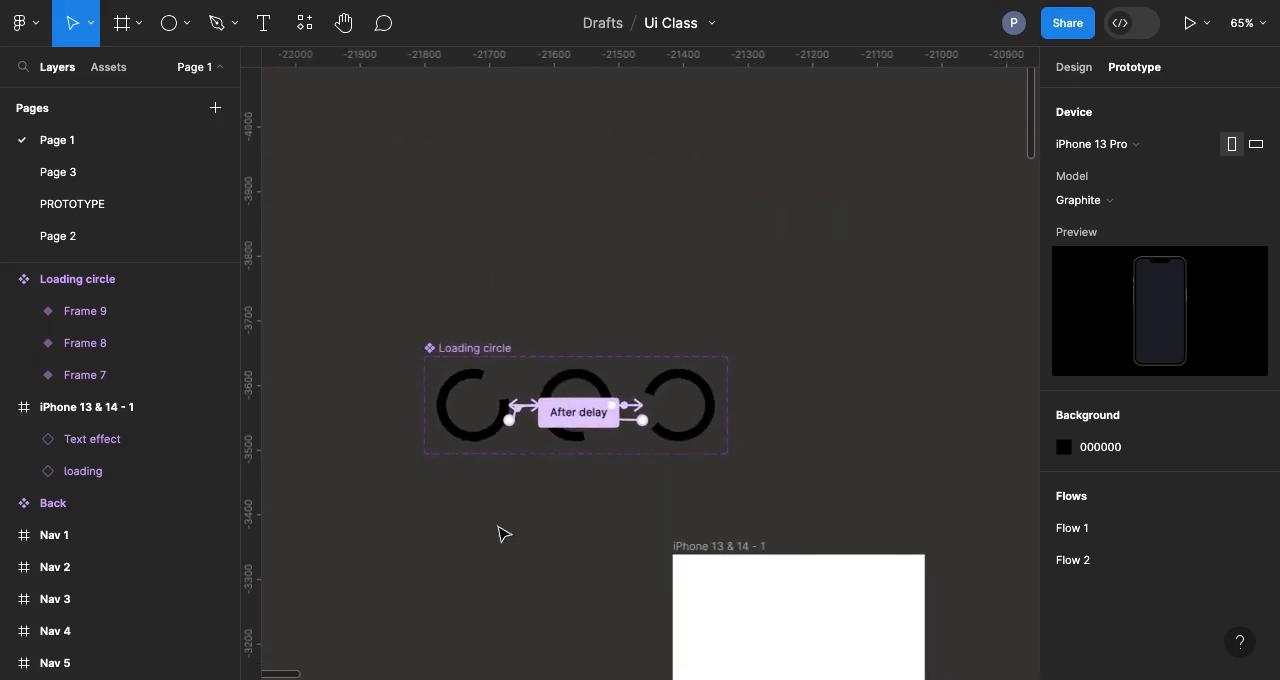
scroll(503, 534, "down", 3)
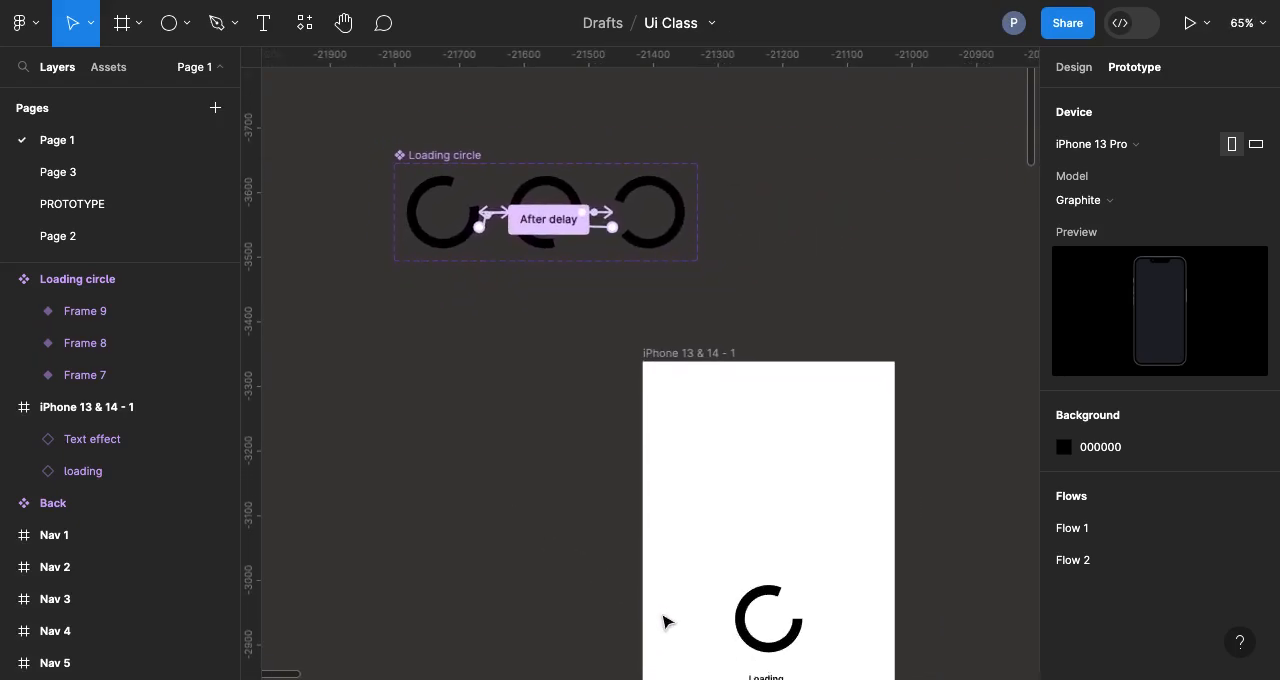
scroll(663, 617, "down", 2)
scroll(663, 620, "up", 1)
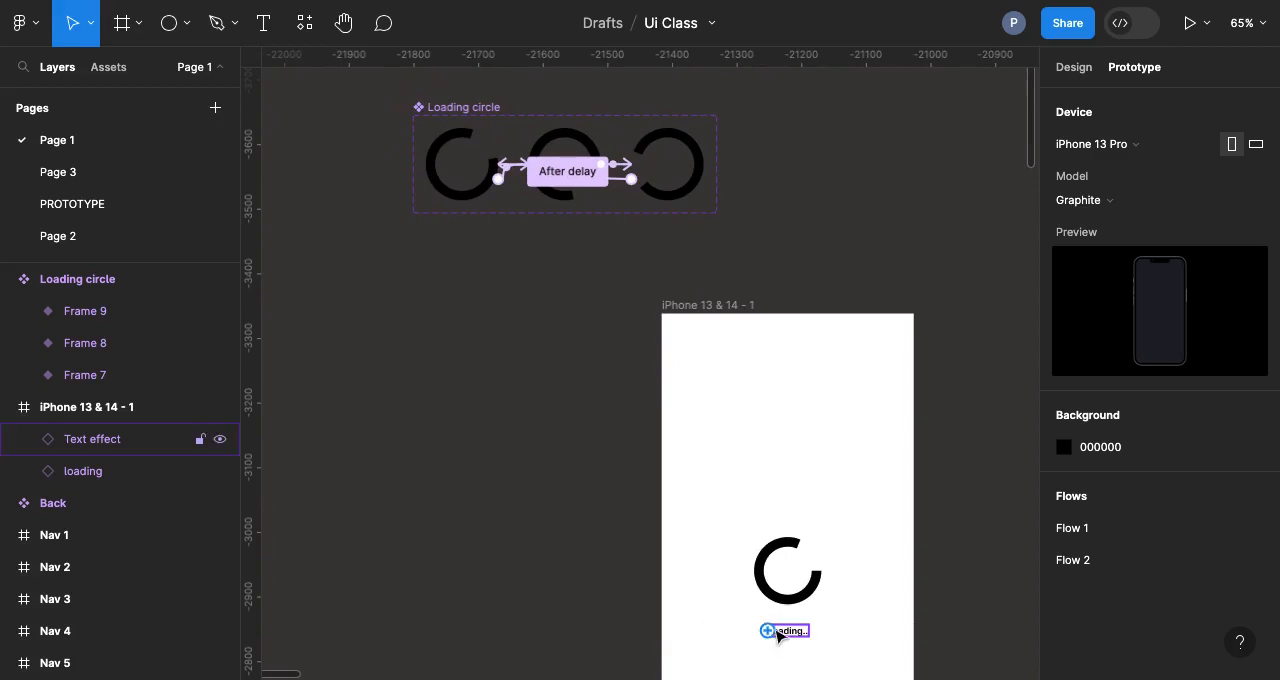
left_click(265, 30)
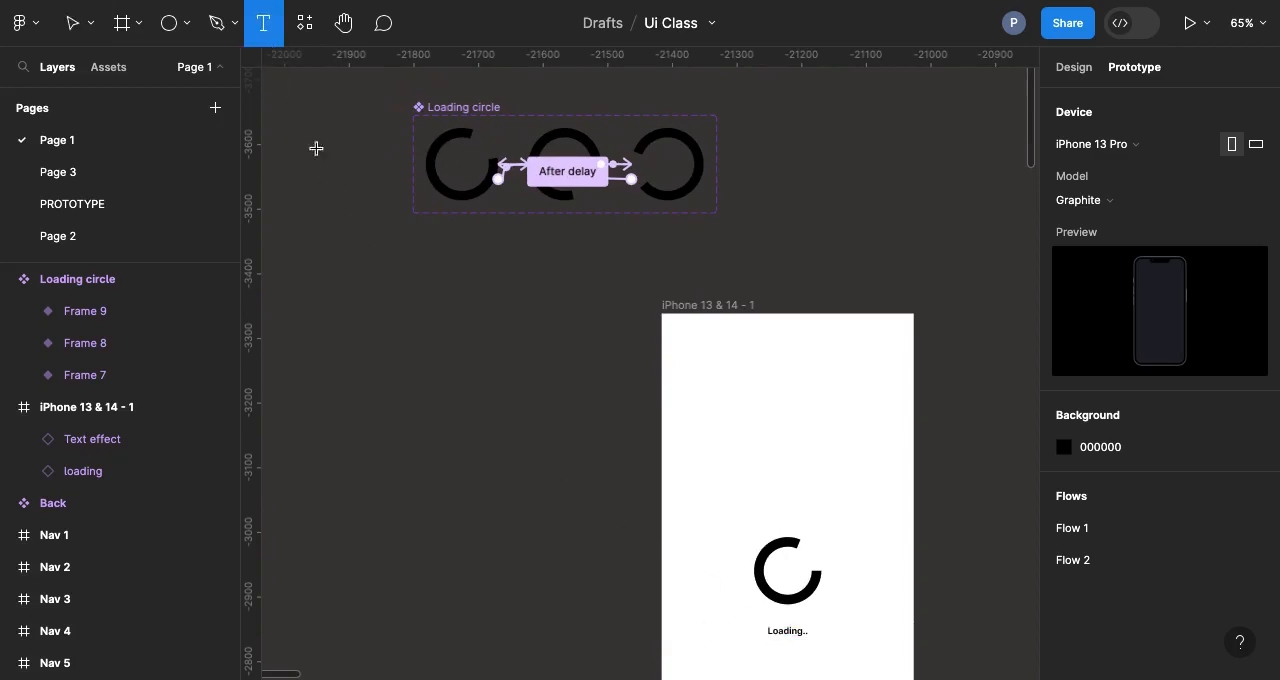
left_click(473, 352)
type("Loading")
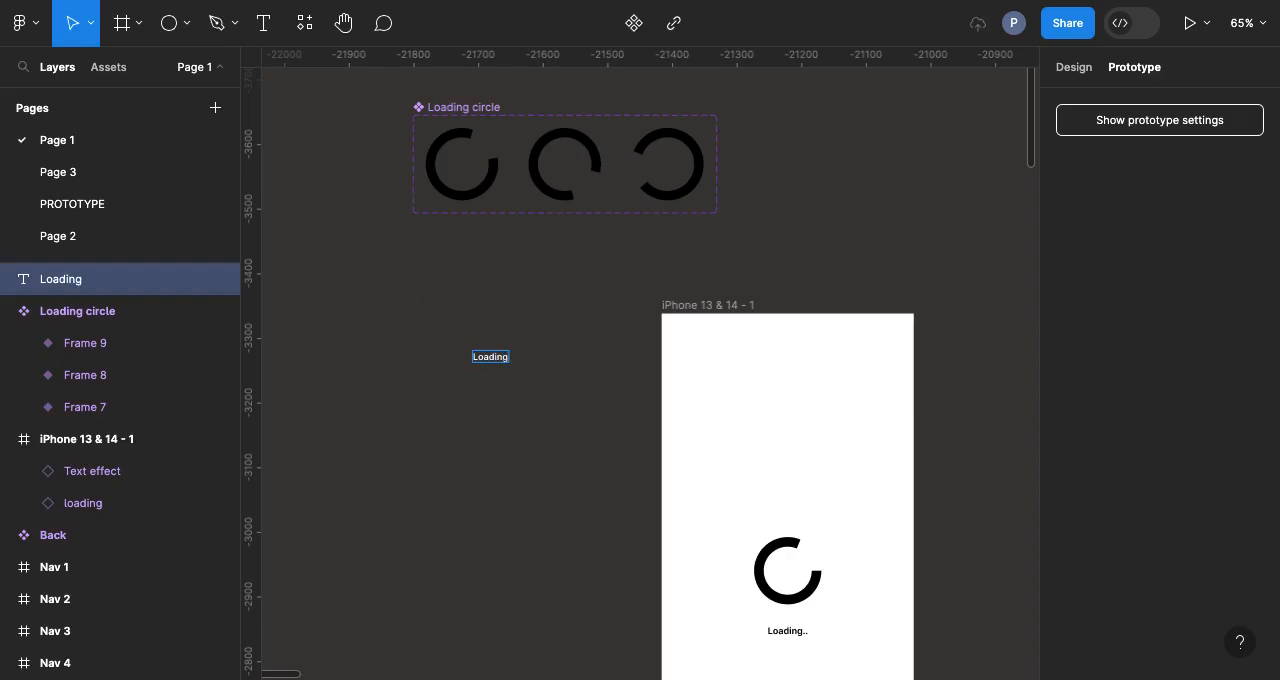
key("Escape")
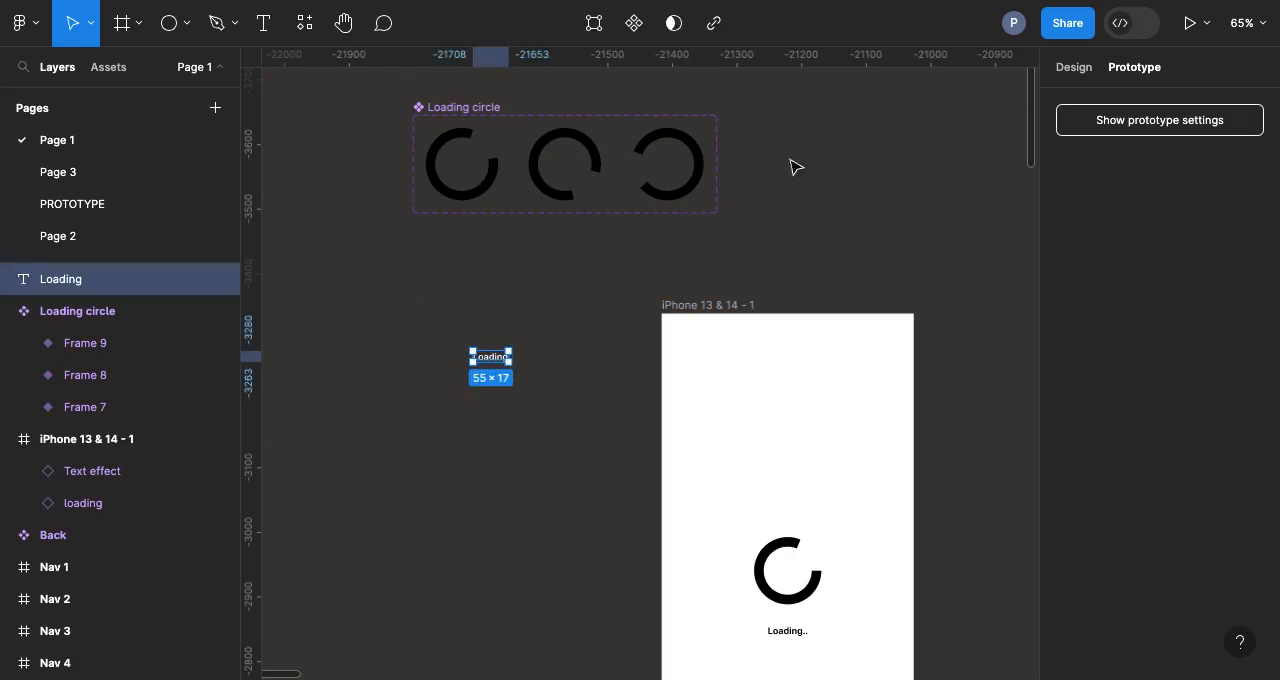
Step: Set the fill colour of the new Loading text to 000000
left_click(1082, 70)
left_click(1117, 590)
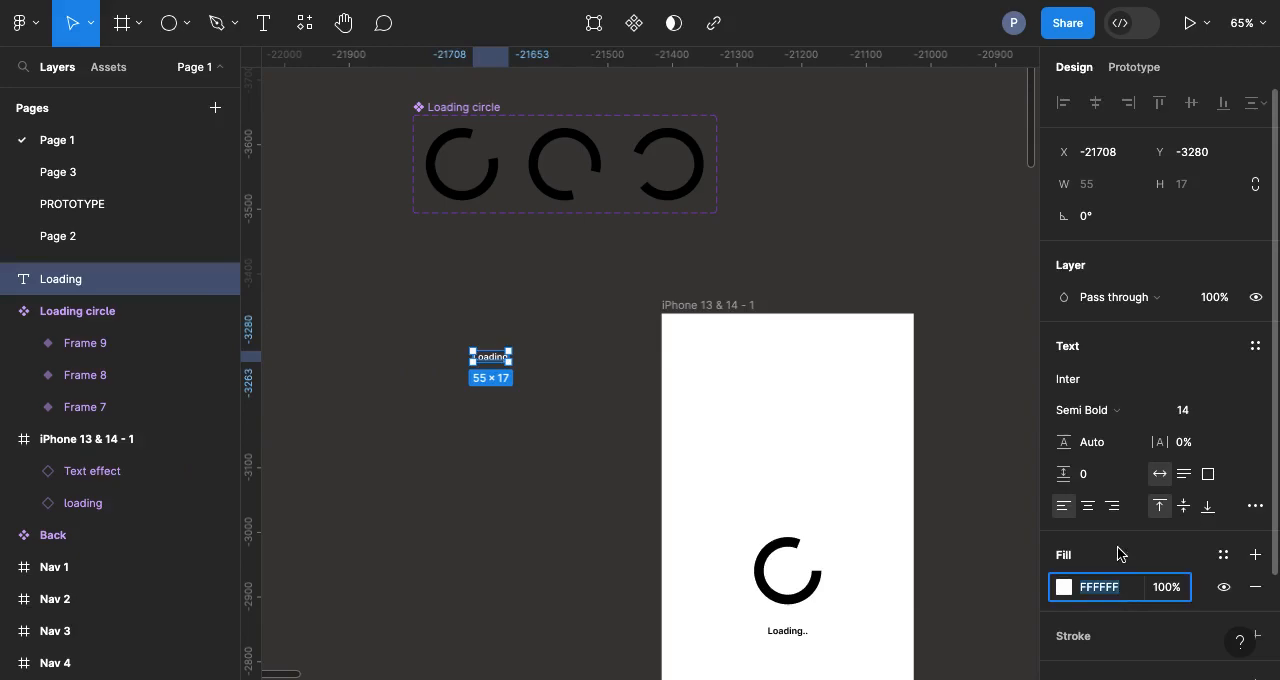
type("000000")
key("Return")
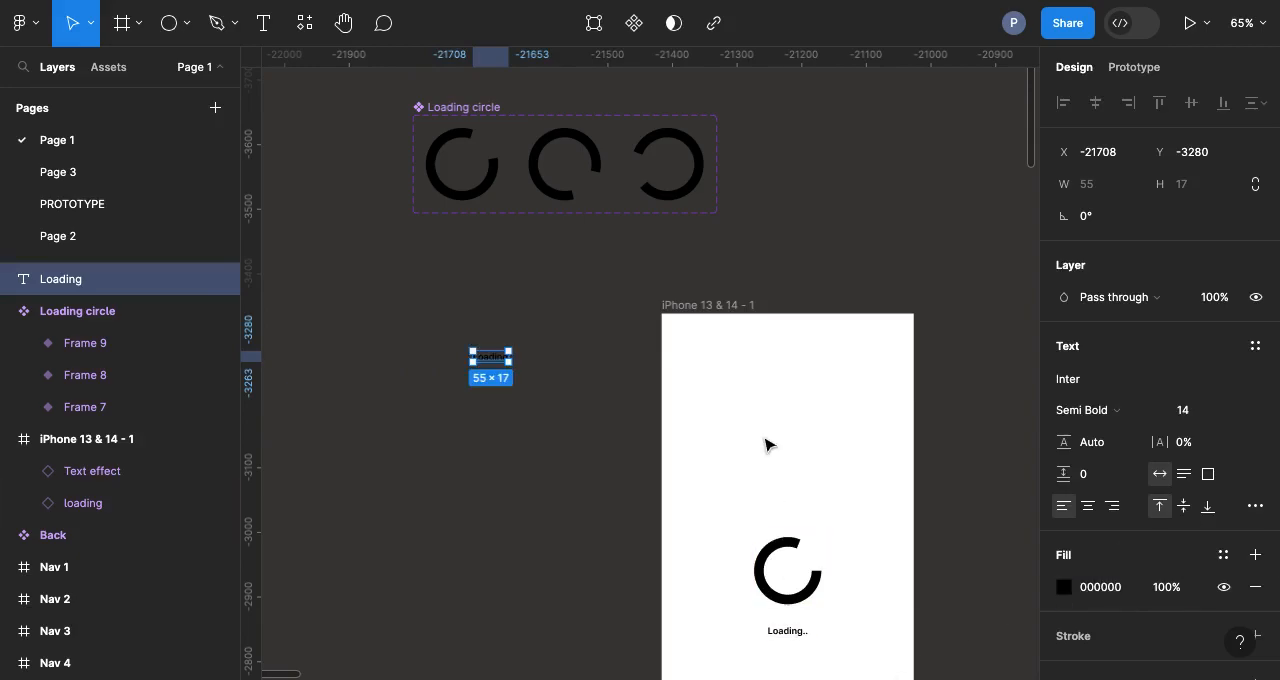
Step: Add two dots to the text so that it reads "Loading.."
scroll(530, 380, "up", 2)
scroll(530, 380, "up", 5)
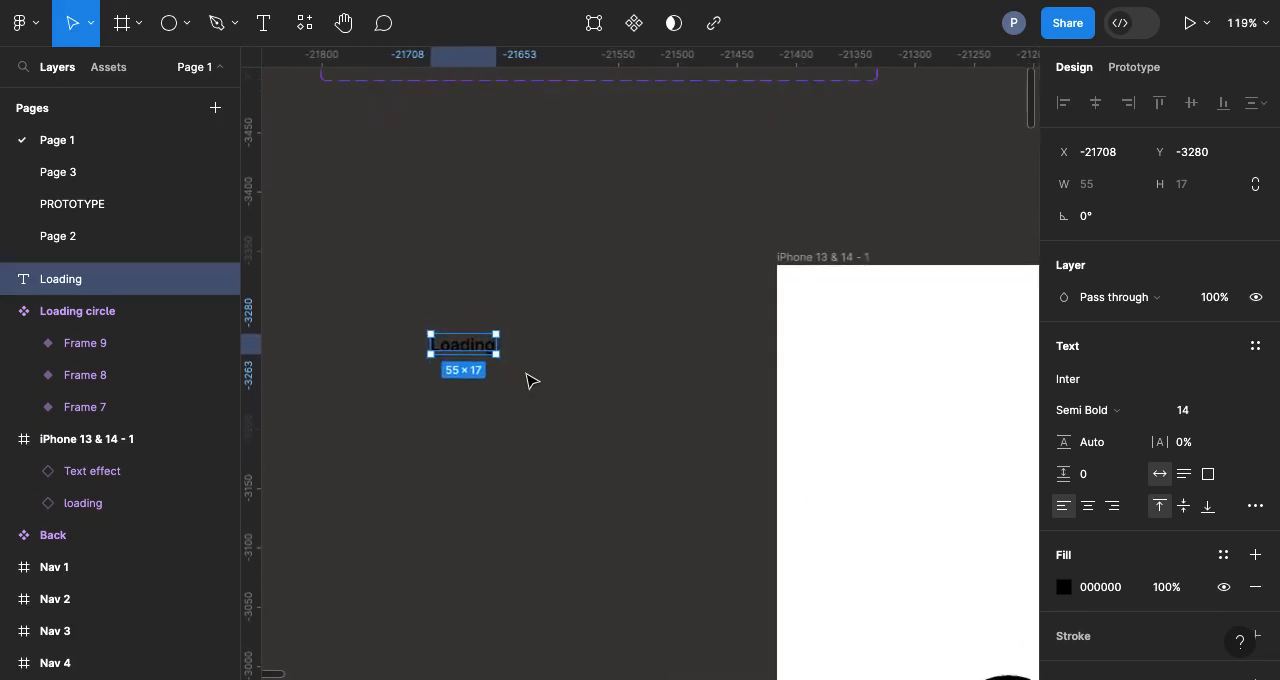
double_click(478, 343)
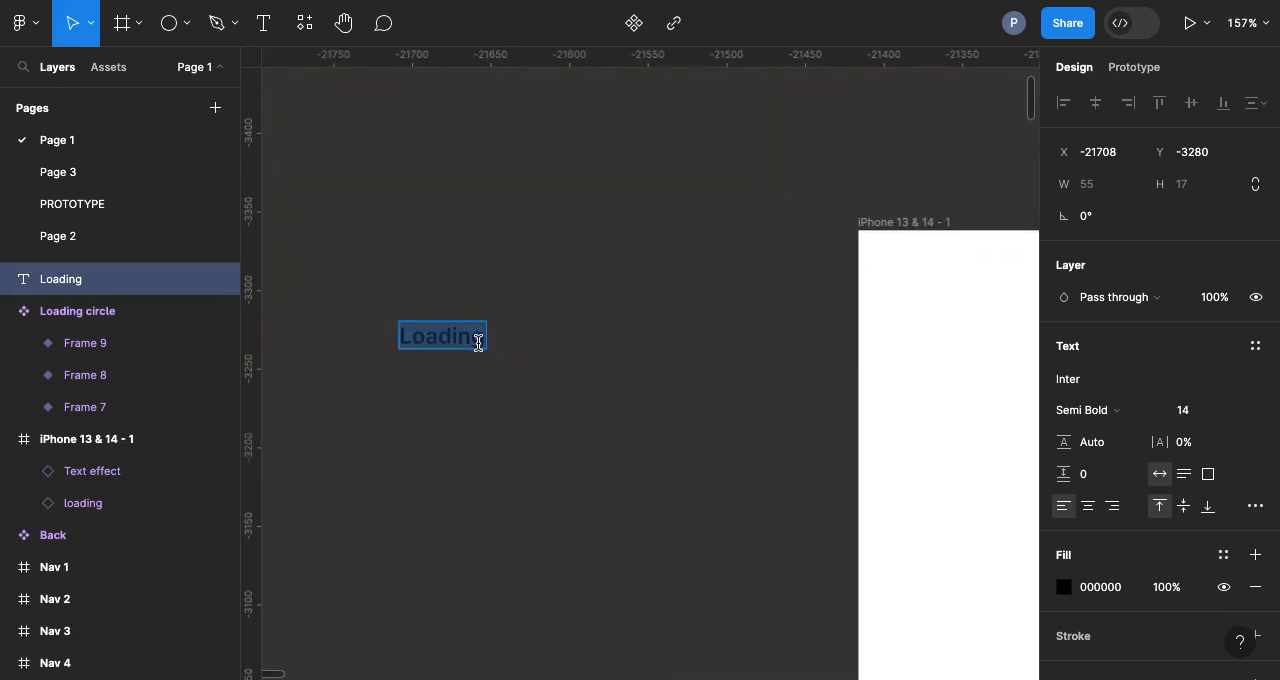
key("Escape")
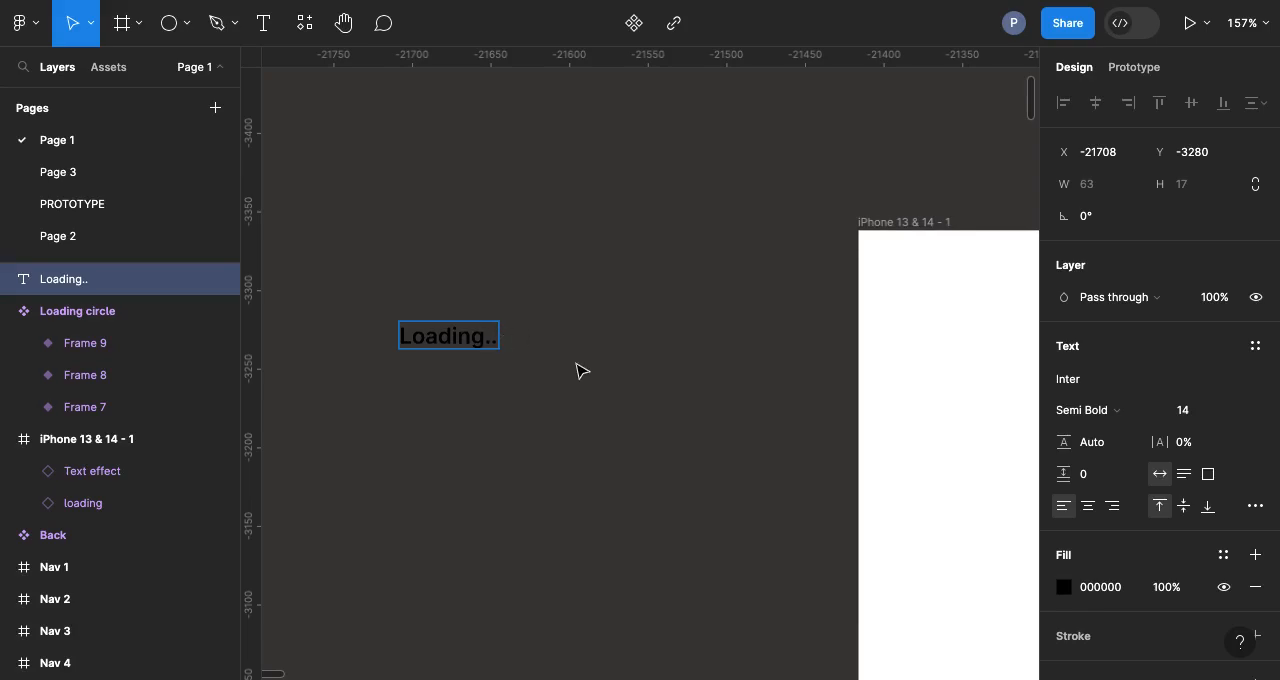
key("Escape")
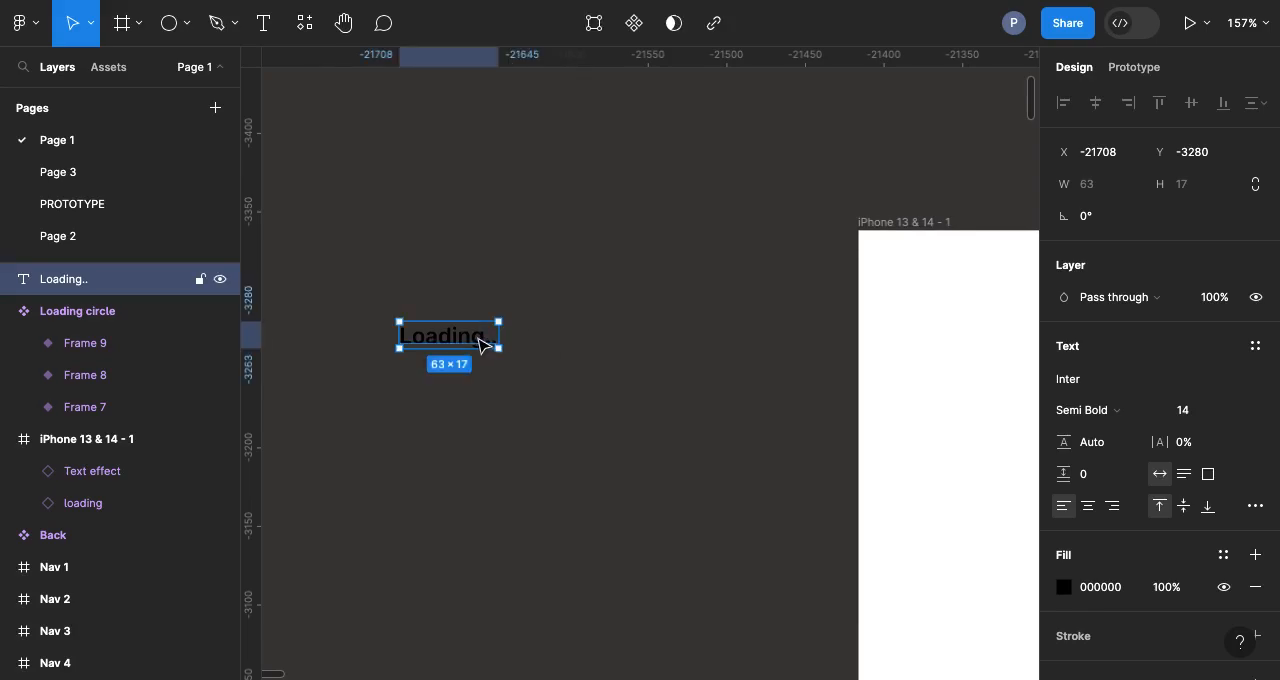
Step: Duplicate the "Loading.." text alongside the original and add a dot to the copy to read "Loading..."
left_click_drag(484, 345, 609, 337)
double_click(609, 335)
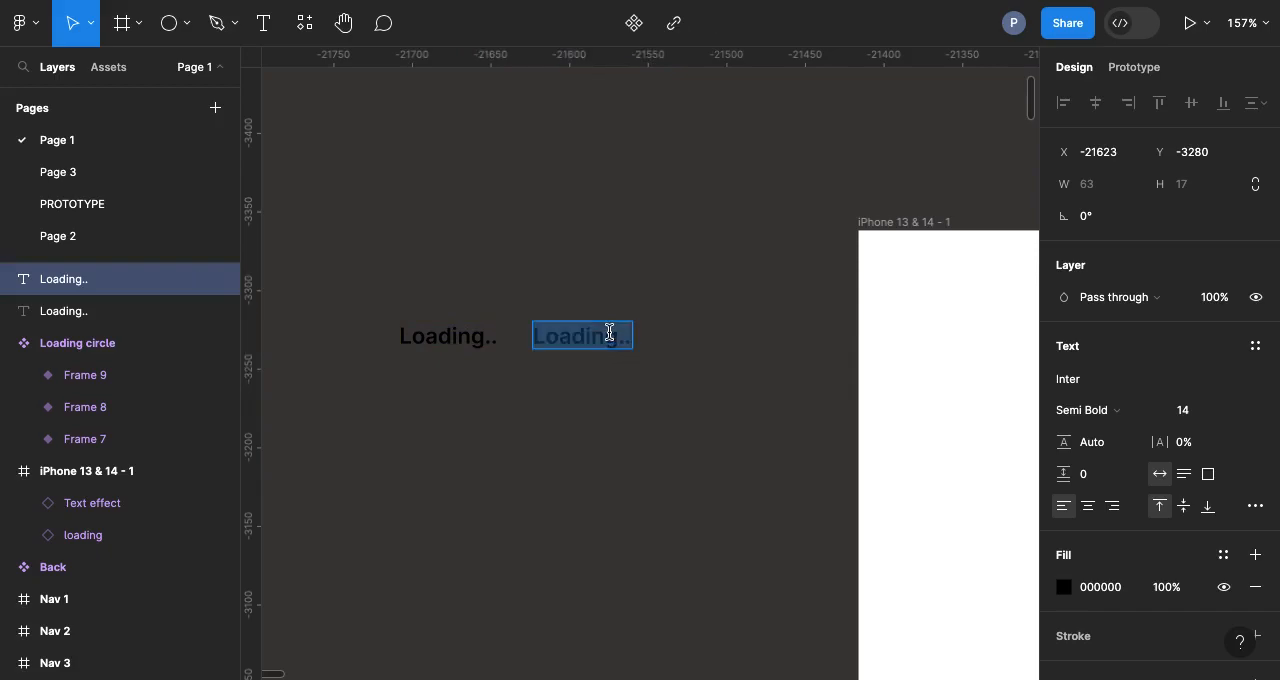
key("Right")
type(".")
key("Escape")
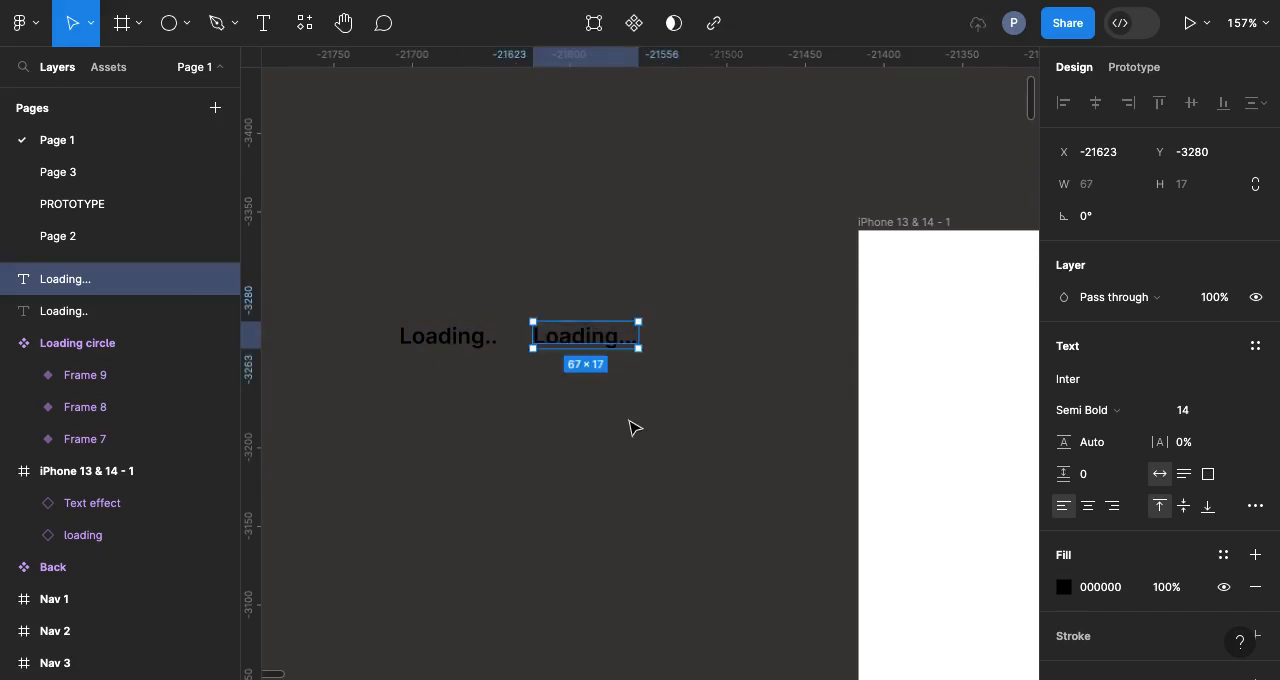
Step: Duplicate the "Loading..." text beside it, extend the copy to "Loading....", and shift the middle text slightly toward the first
left_click_drag(613, 346, 728, 340)
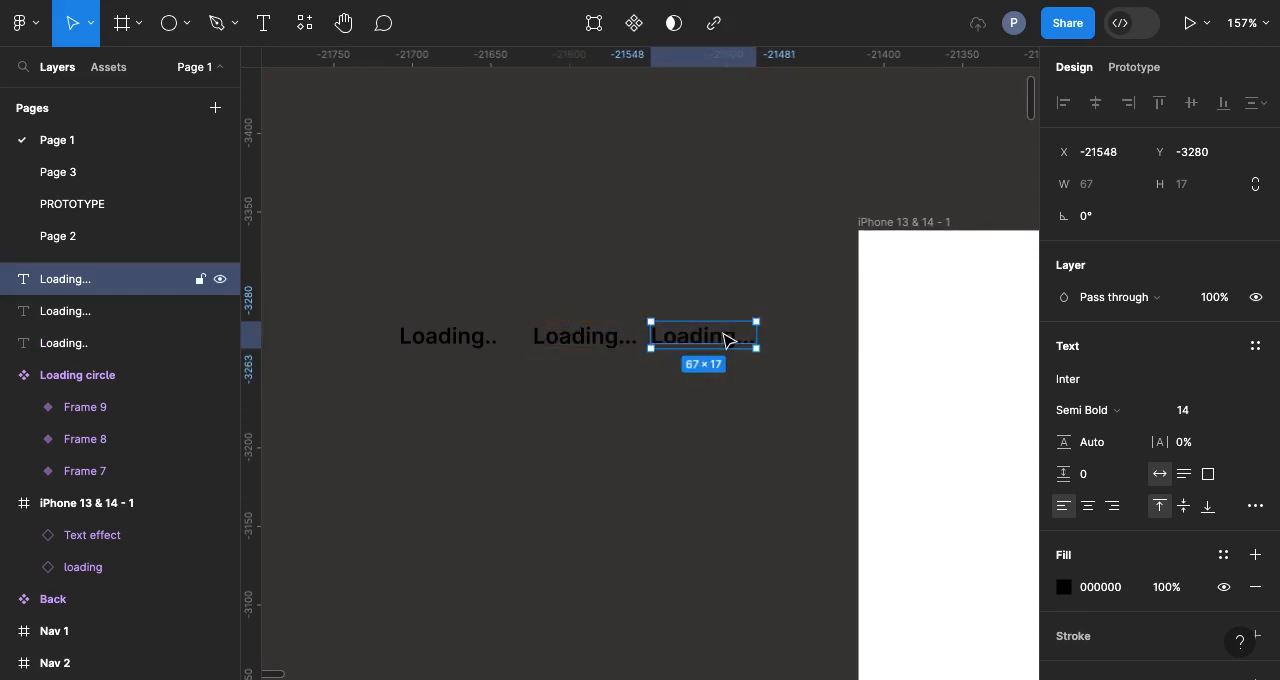
double_click(724, 338)
left_click(755, 338)
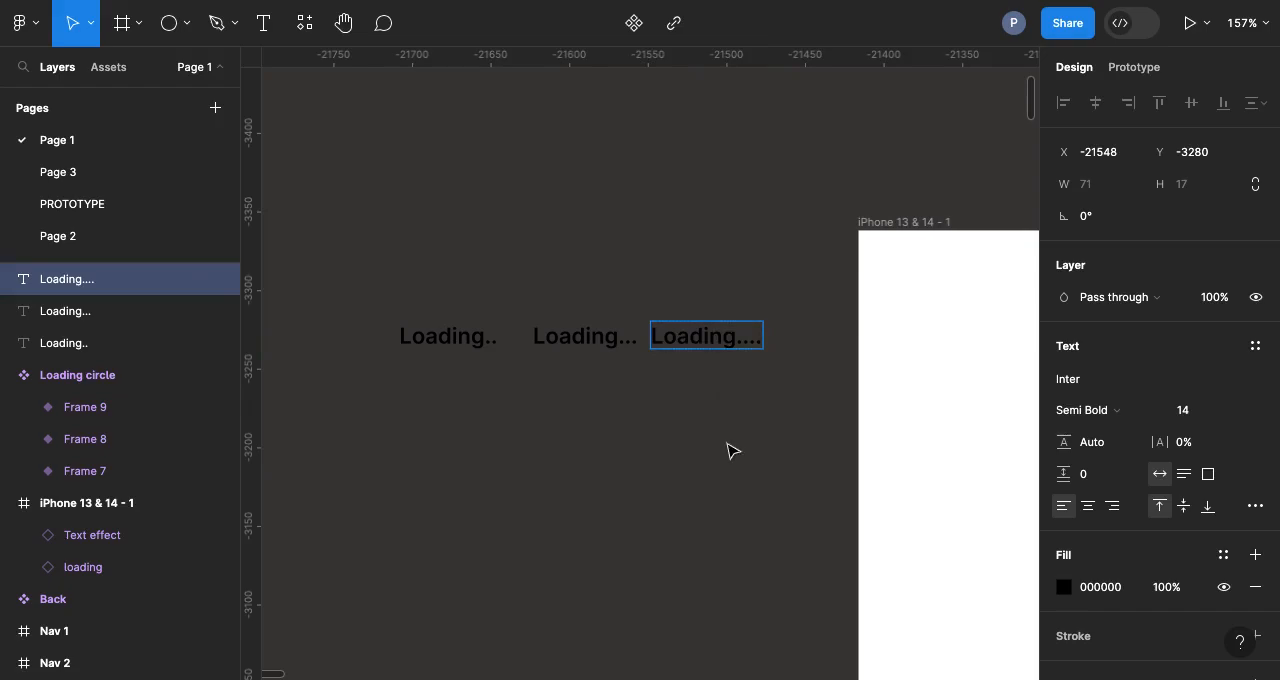
key("Escape")
left_click_drag(565, 333, 558, 341)
Step: Wrap each of the three loading texts in its own frame with Frame selection
left_click_drag(376, 299, 500, 366)
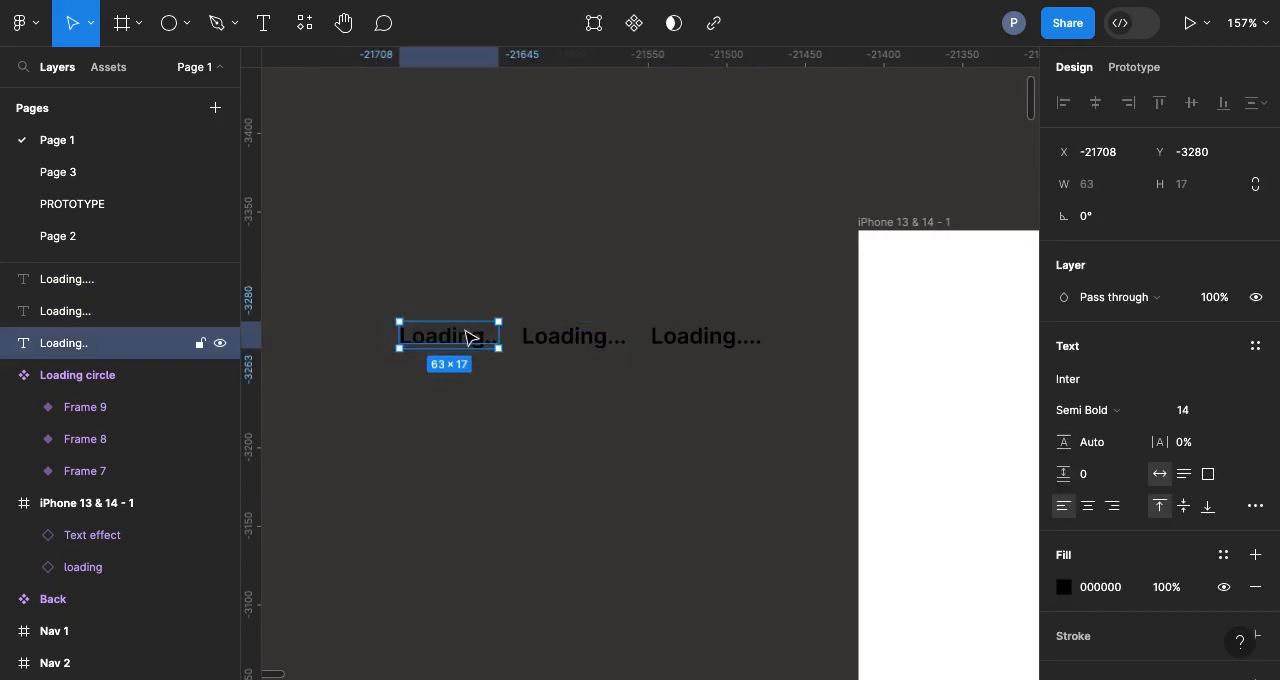
right_click(466, 337)
left_click(503, 344)
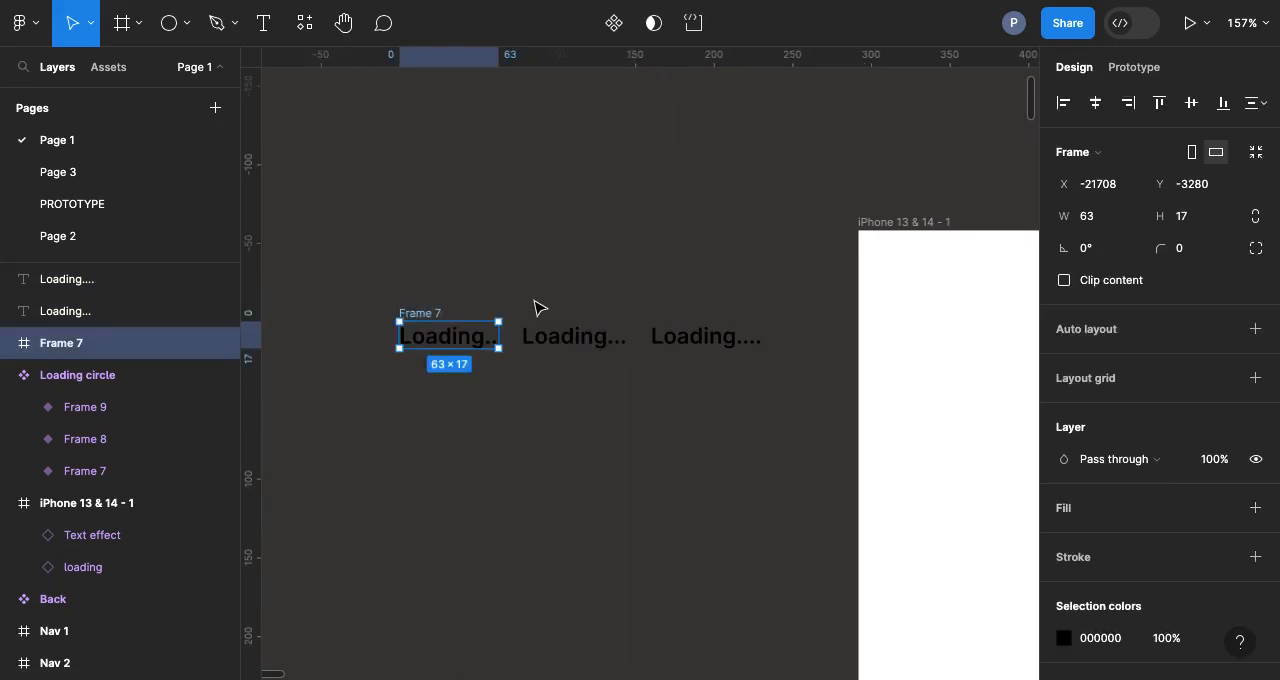
left_click_drag(520, 301, 618, 360)
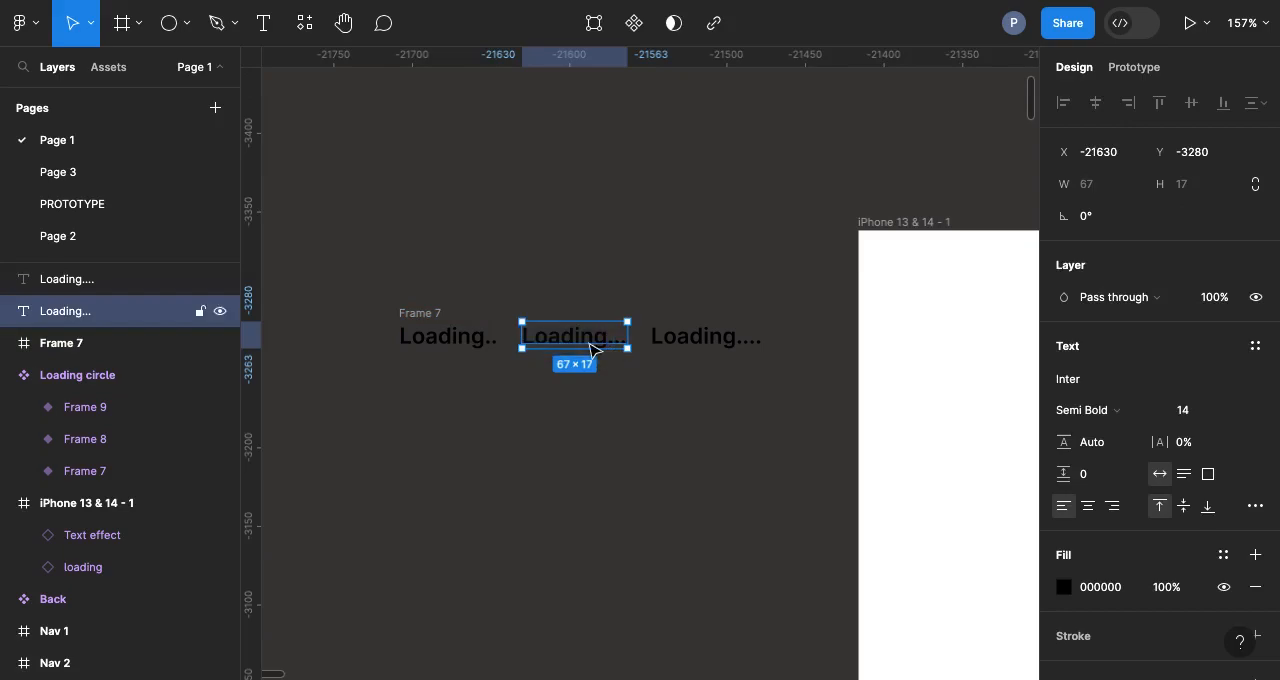
right_click(591, 349)
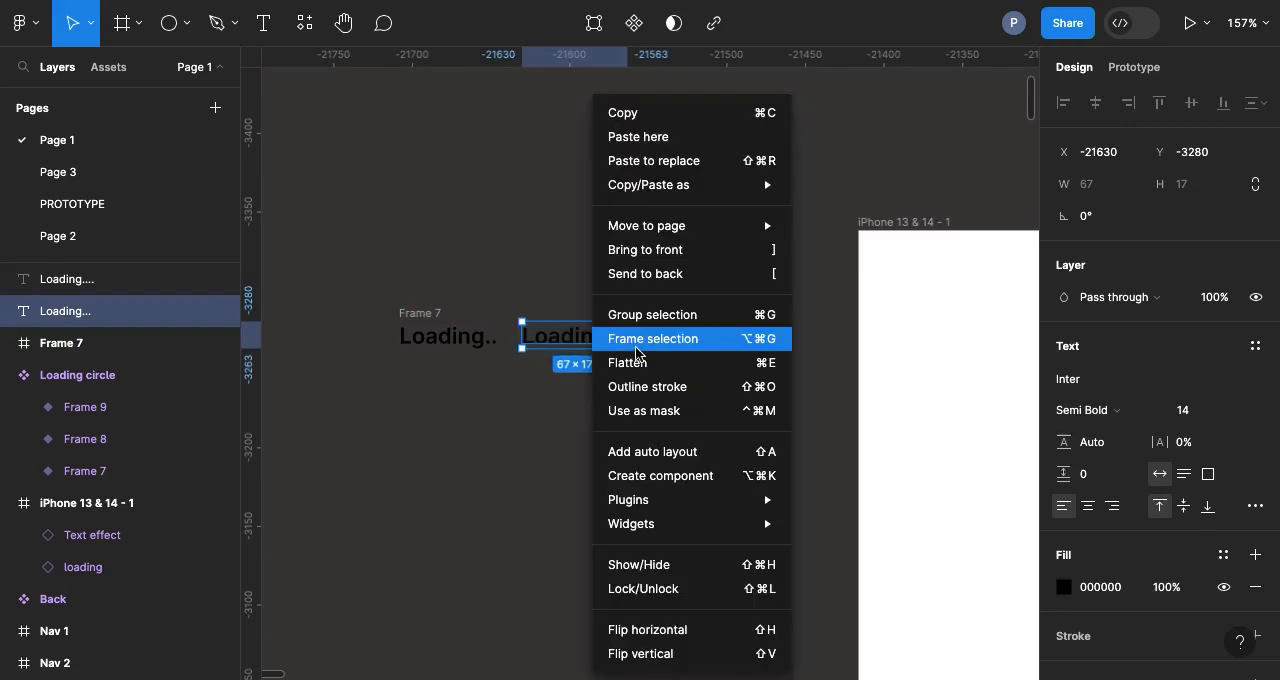
left_click(636, 340)
left_click_drag(643, 305, 734, 346)
right_click(732, 337)
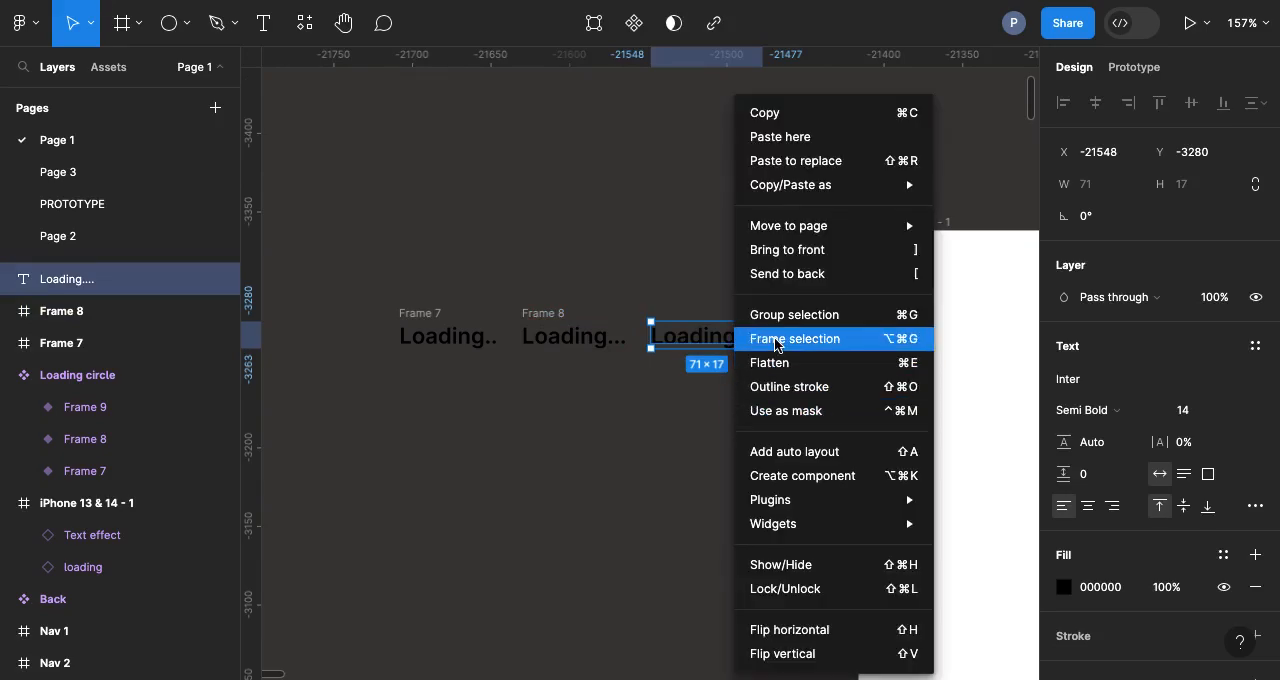
left_click(775, 344)
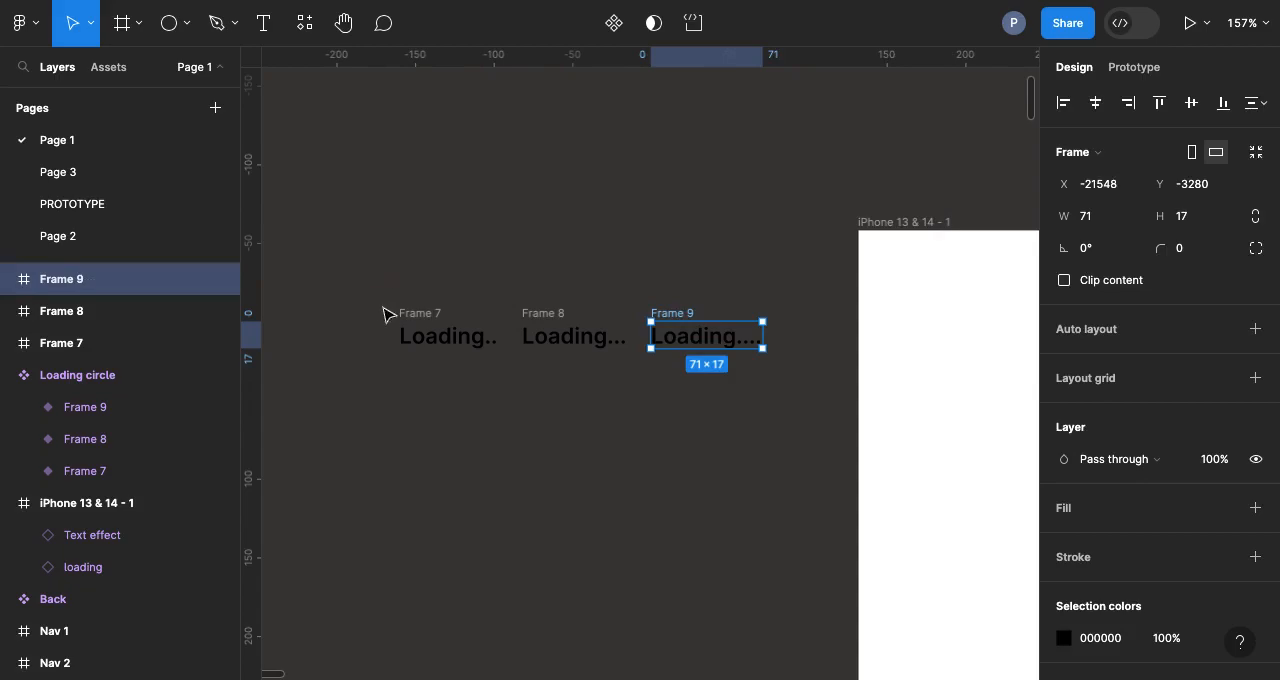
Step: Combine the three text frames, Frame 7, Frame 8 and Frame 9, into a component set
left_click_drag(362, 284, 800, 398)
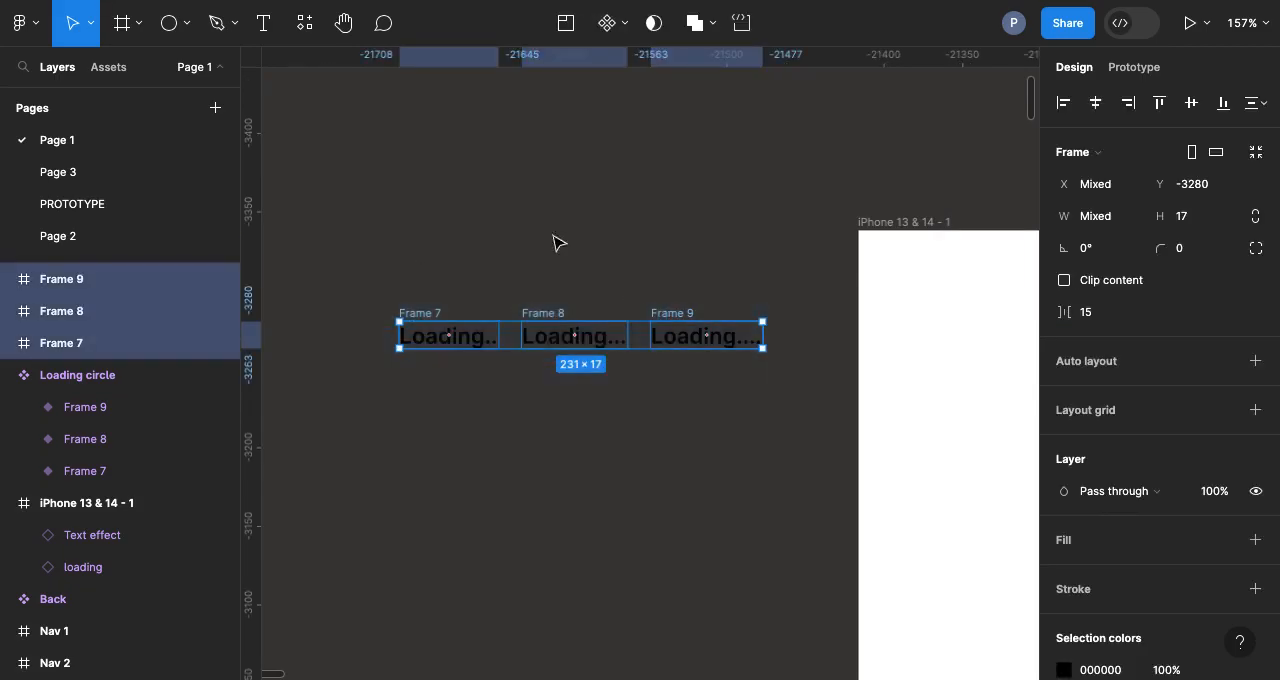
left_click(628, 31)
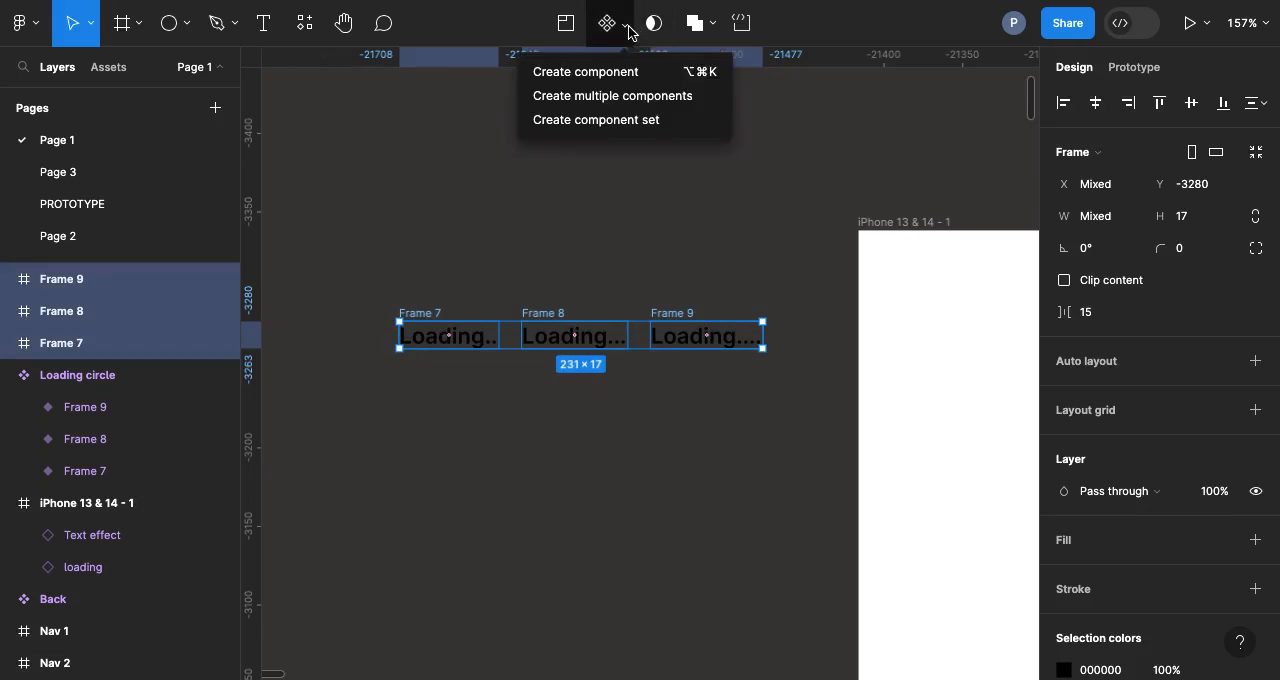
left_click(619, 120)
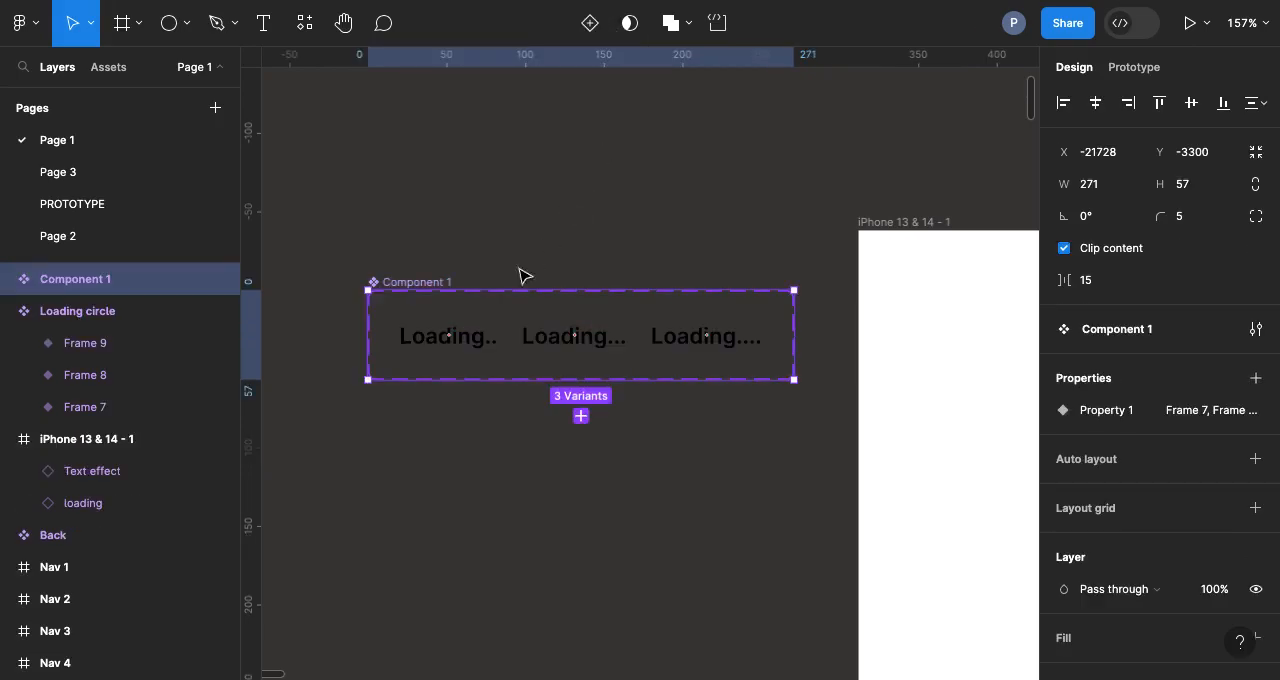
scroll(474, 329, "up", 5)
scroll(476, 326, "down", 2)
scroll(476, 326, "down", 3)
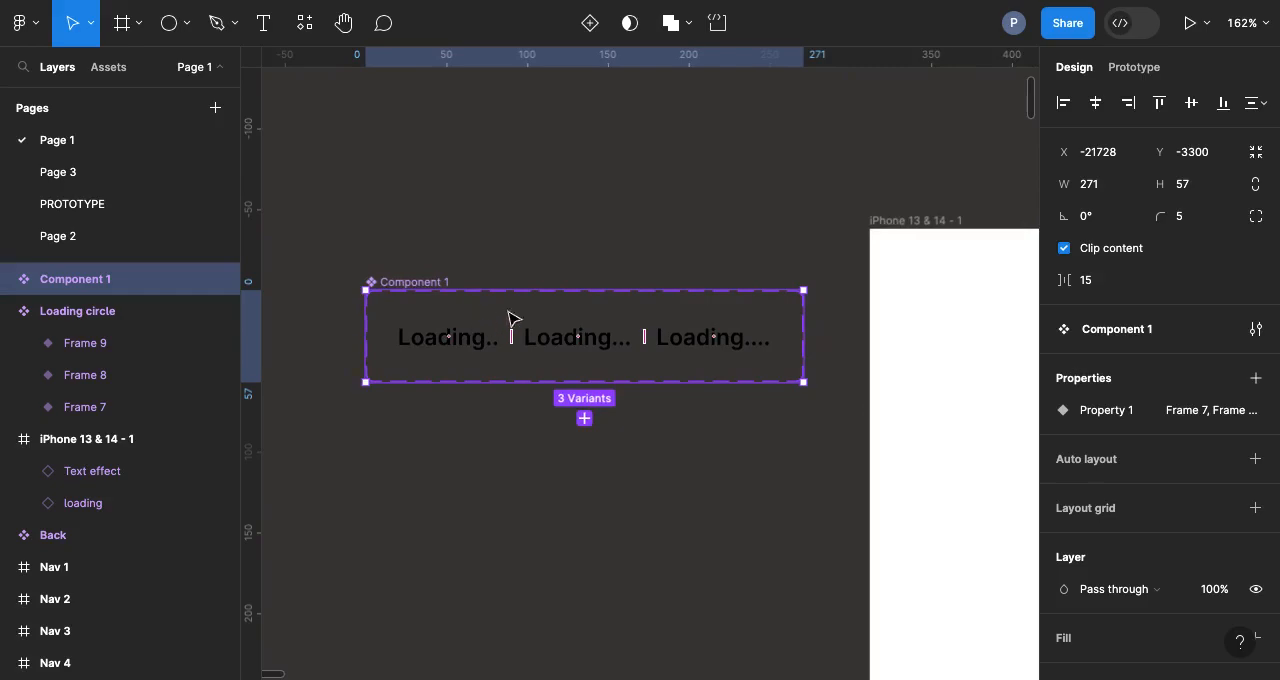
left_click(540, 237)
Step: Connect the "Loading.." variant to the "Loading..." variant with an After delay trigger of 100 ms
left_click(1134, 67)
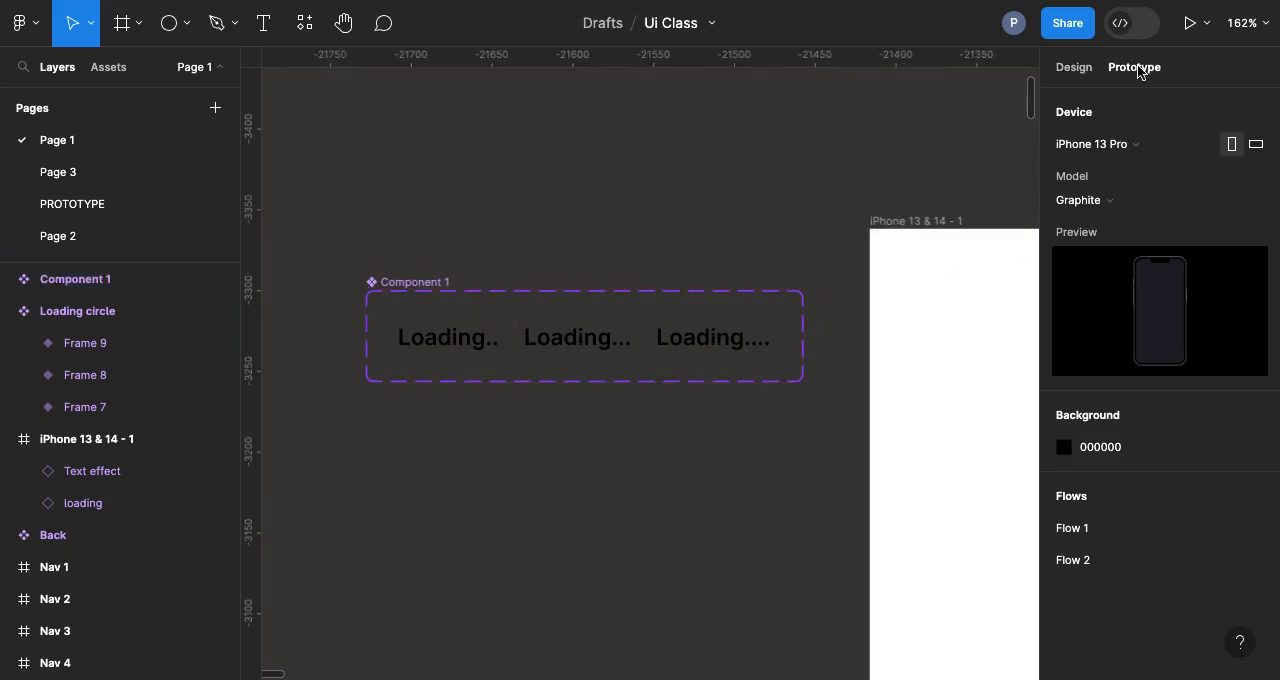
left_click(479, 353)
scroll(479, 353, "up", 1)
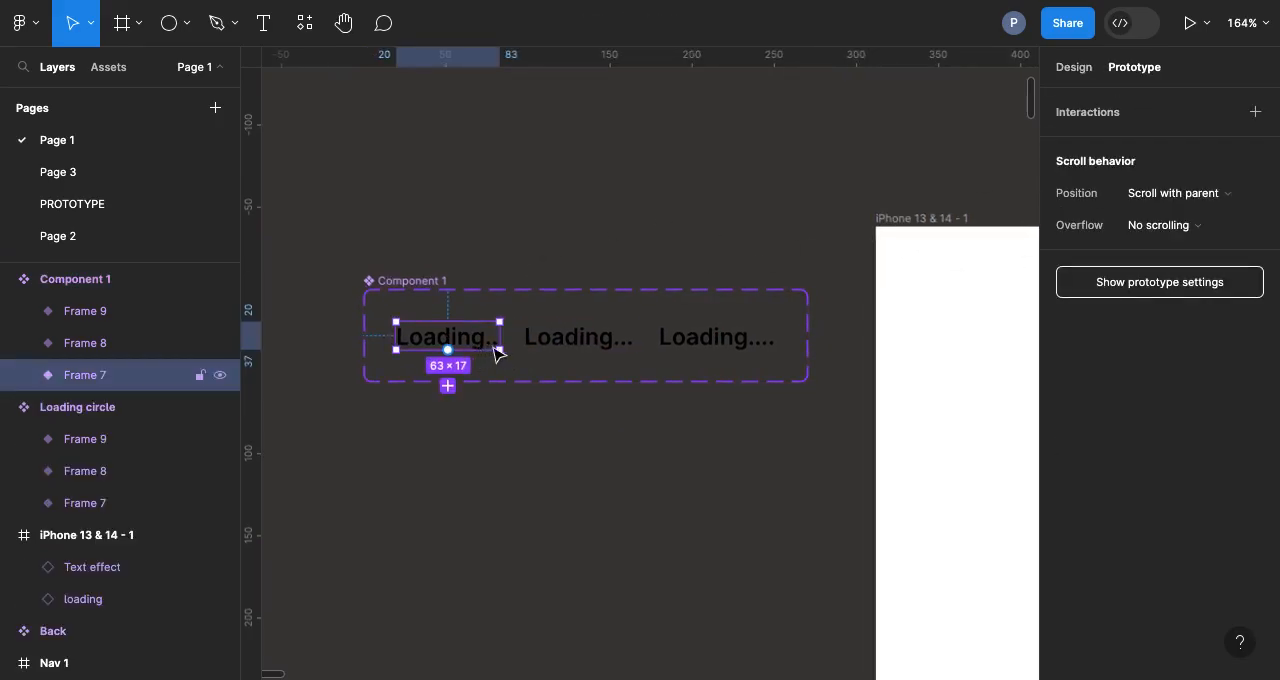
left_click_drag(503, 345, 535, 345)
left_click(466, 388)
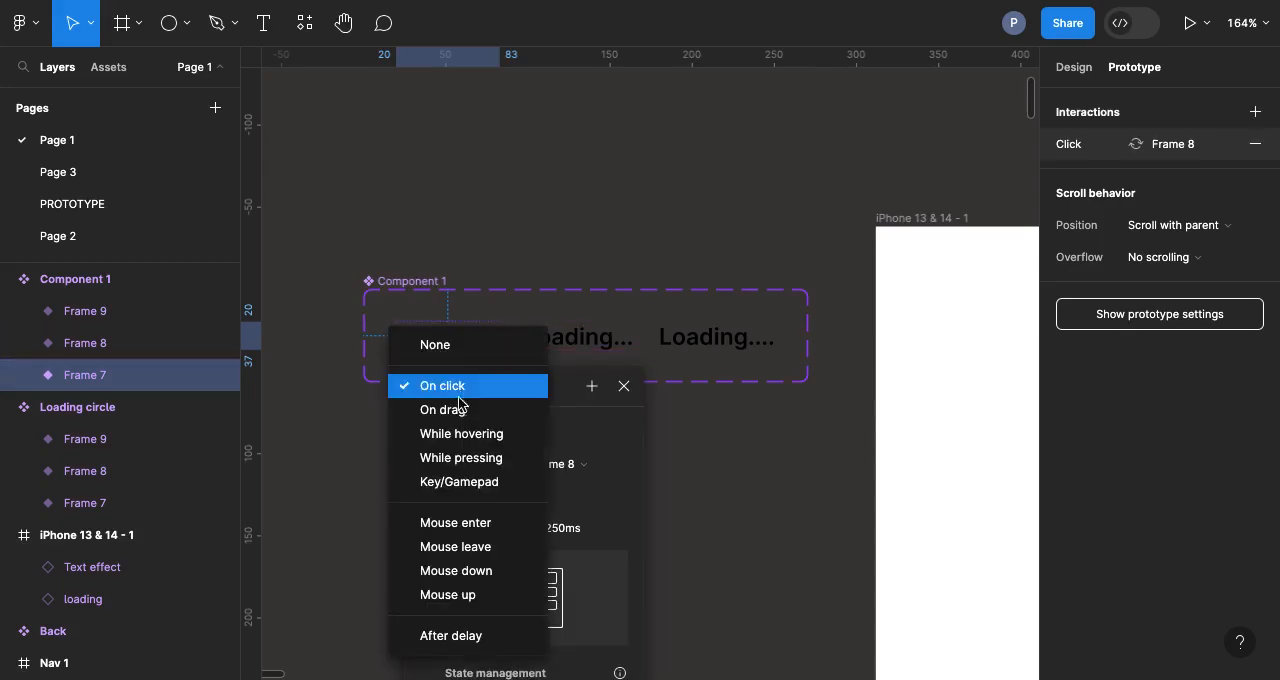
left_click(443, 636)
left_click(435, 426)
type("100")
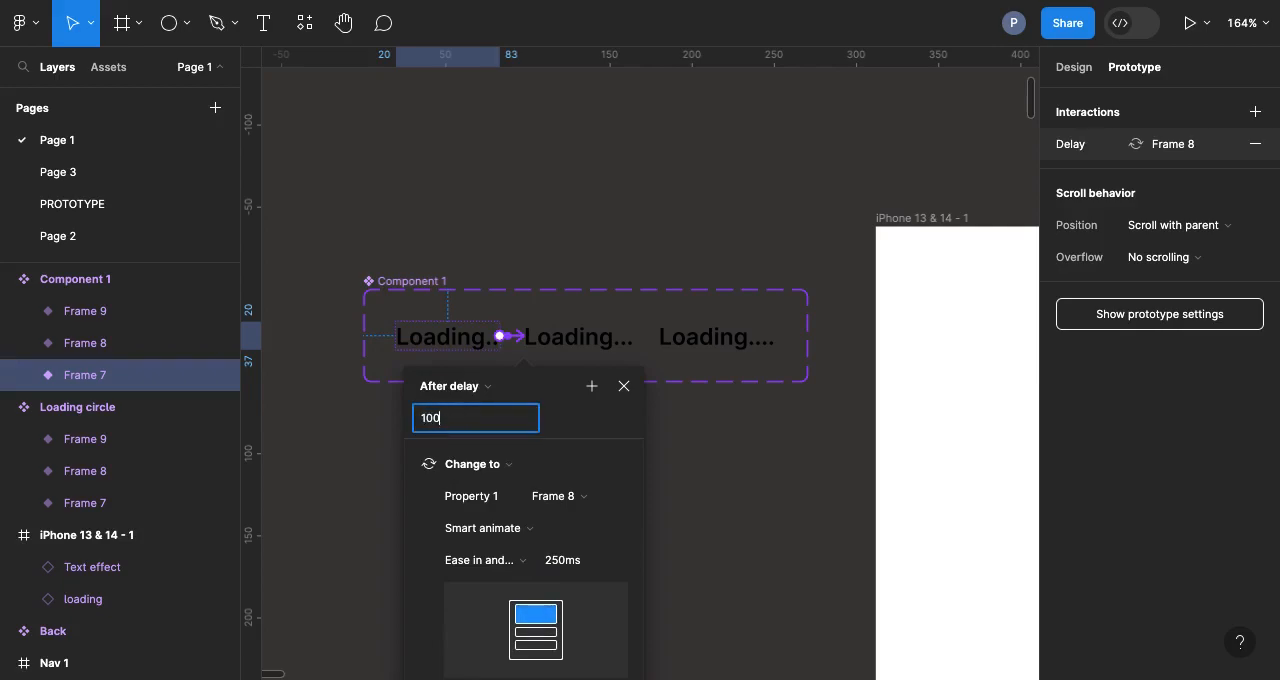
key("Return")
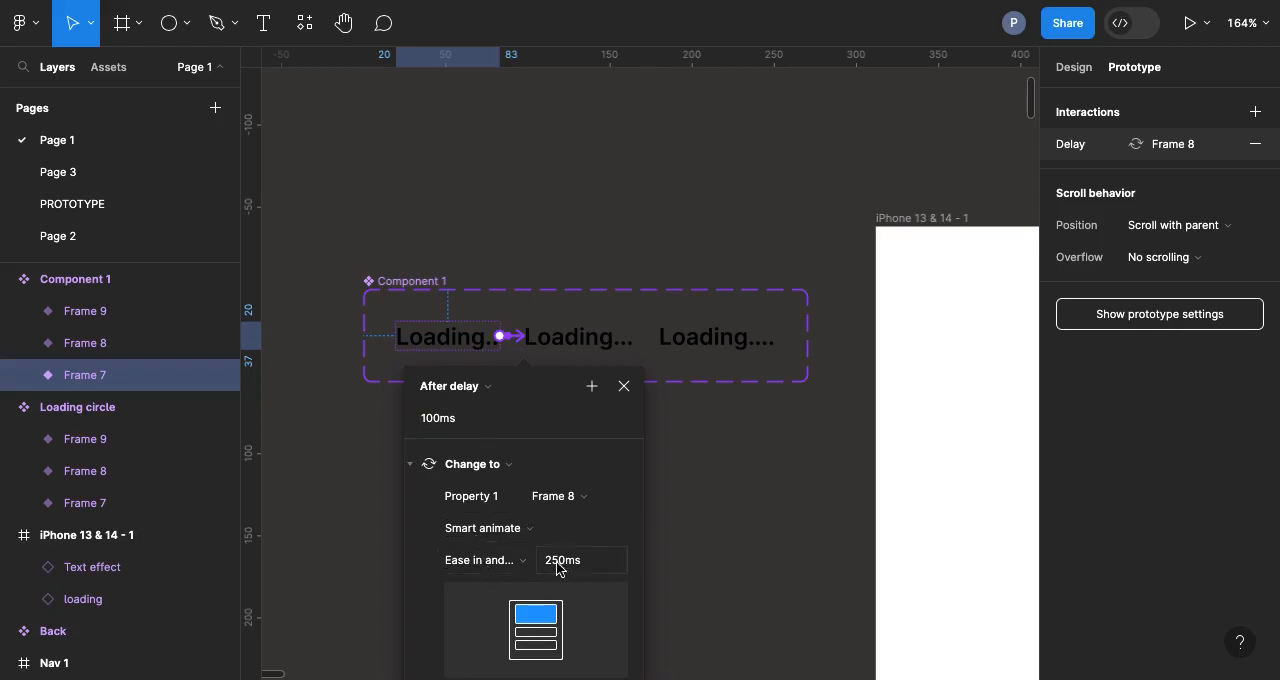
Step: Connect the "Loading..." variant to the "Loading...." variant with an After delay trigger of 100 ms
left_click(578, 336)
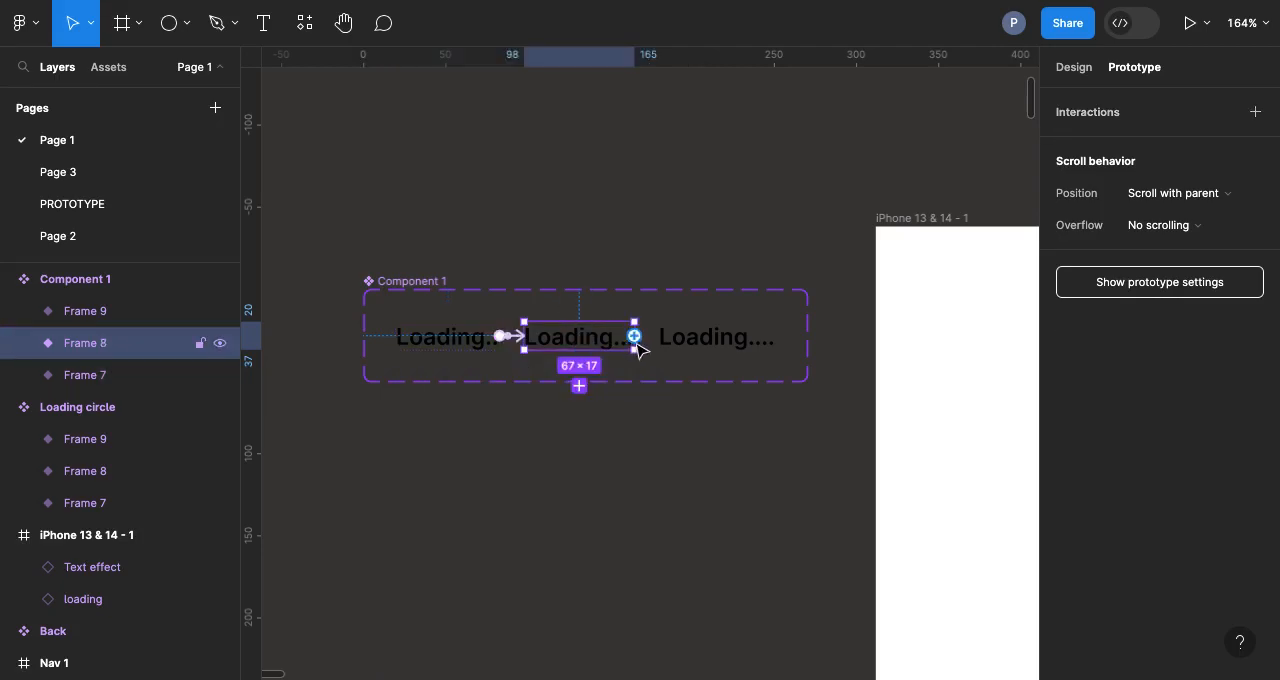
left_click_drag(636, 337, 664, 336)
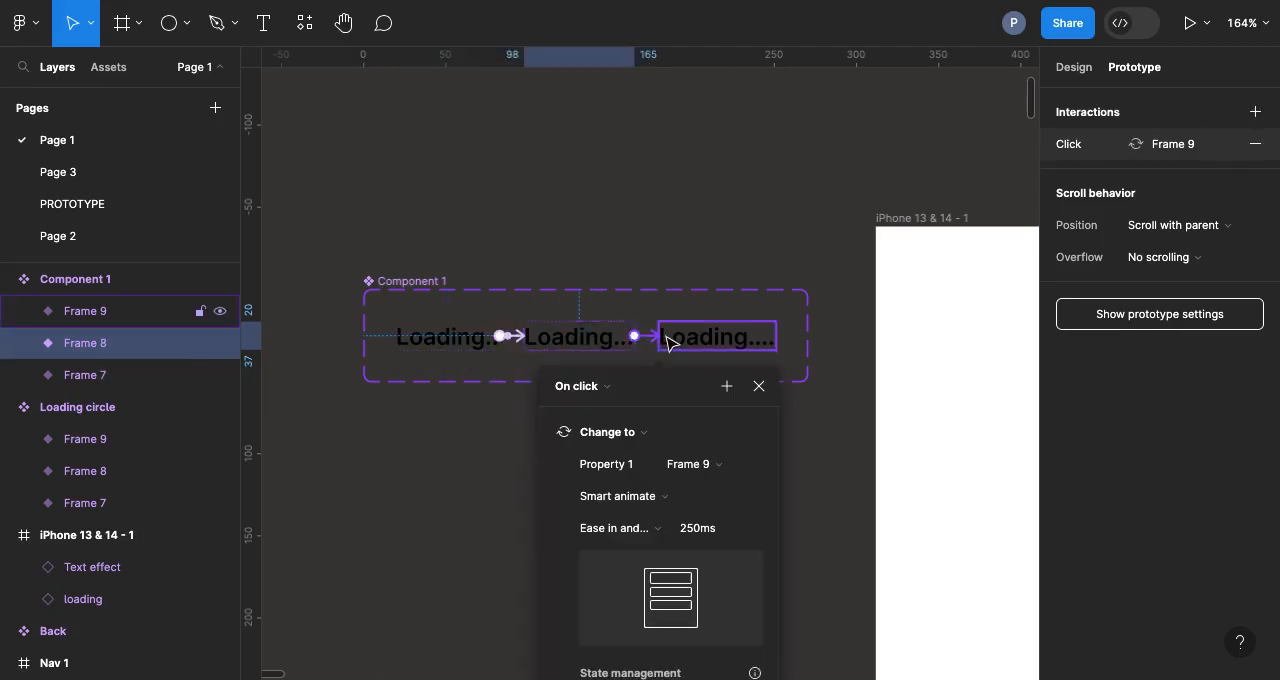
left_click(580, 384)
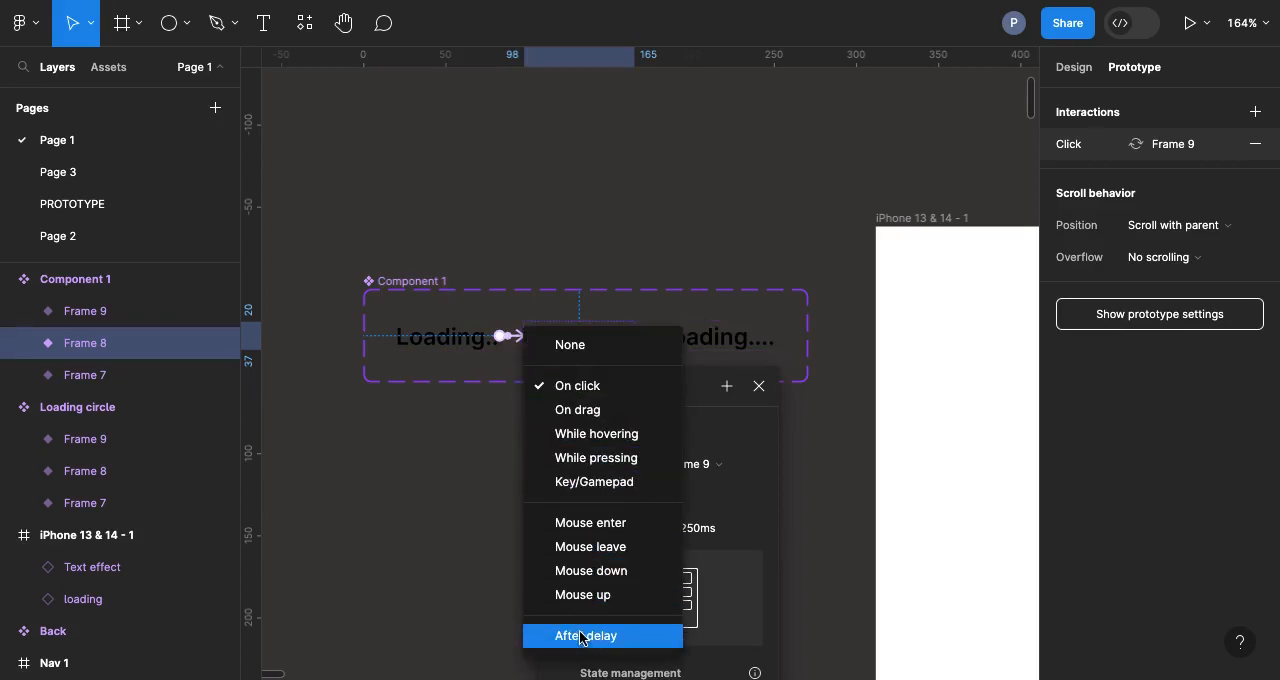
left_click(578, 636)
left_click(565, 427)
type("1")
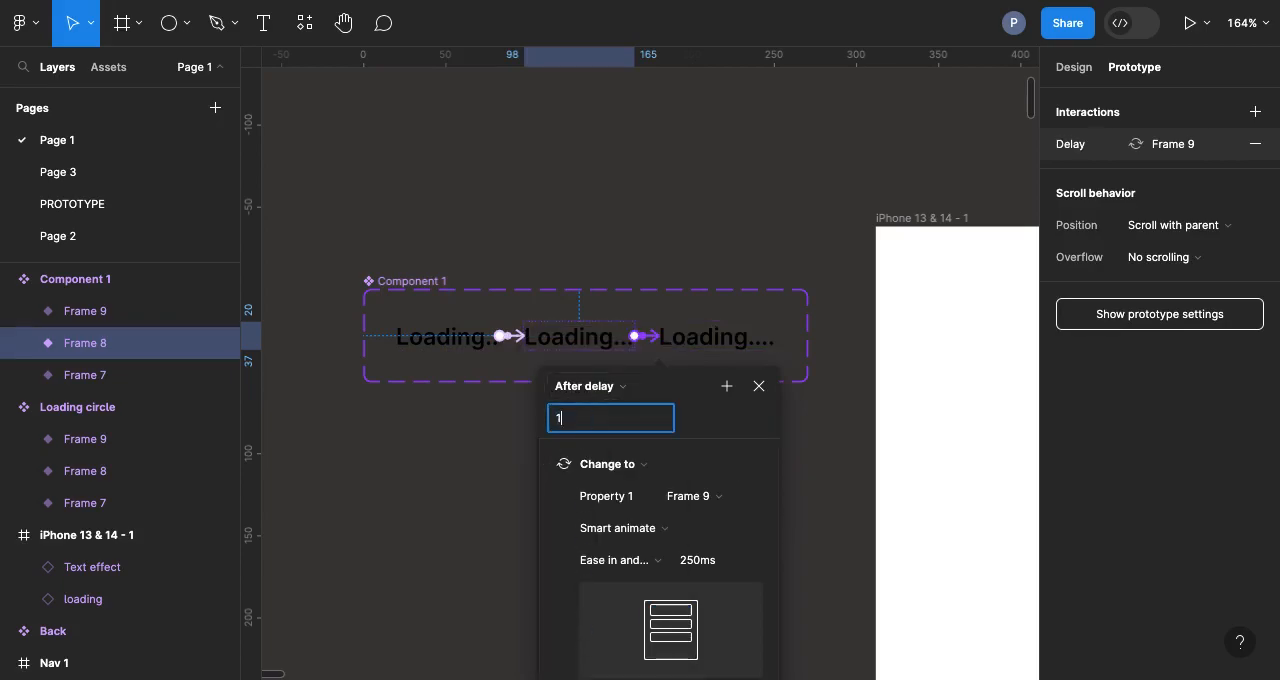
type("00")
key("Return")
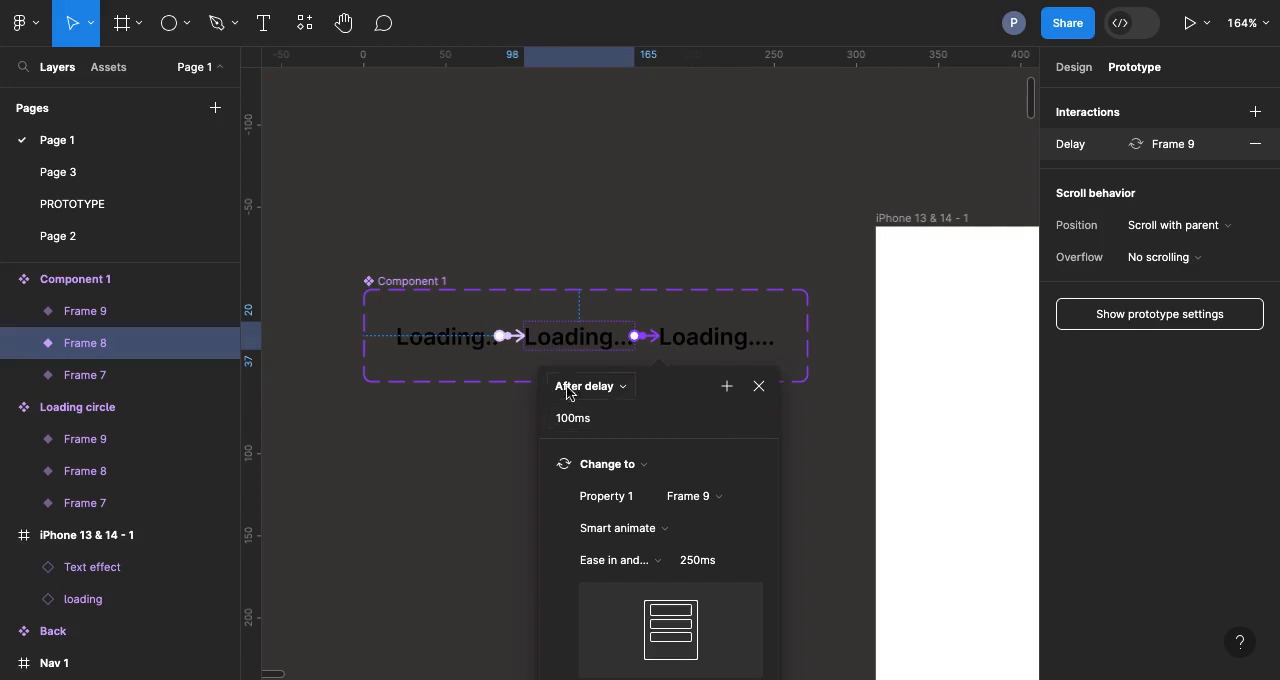
Step: Connect the "Loading...." variant back to the first "Loading.." variant with an After delay trigger of 10 ms
scroll(552, 352, "down", 2)
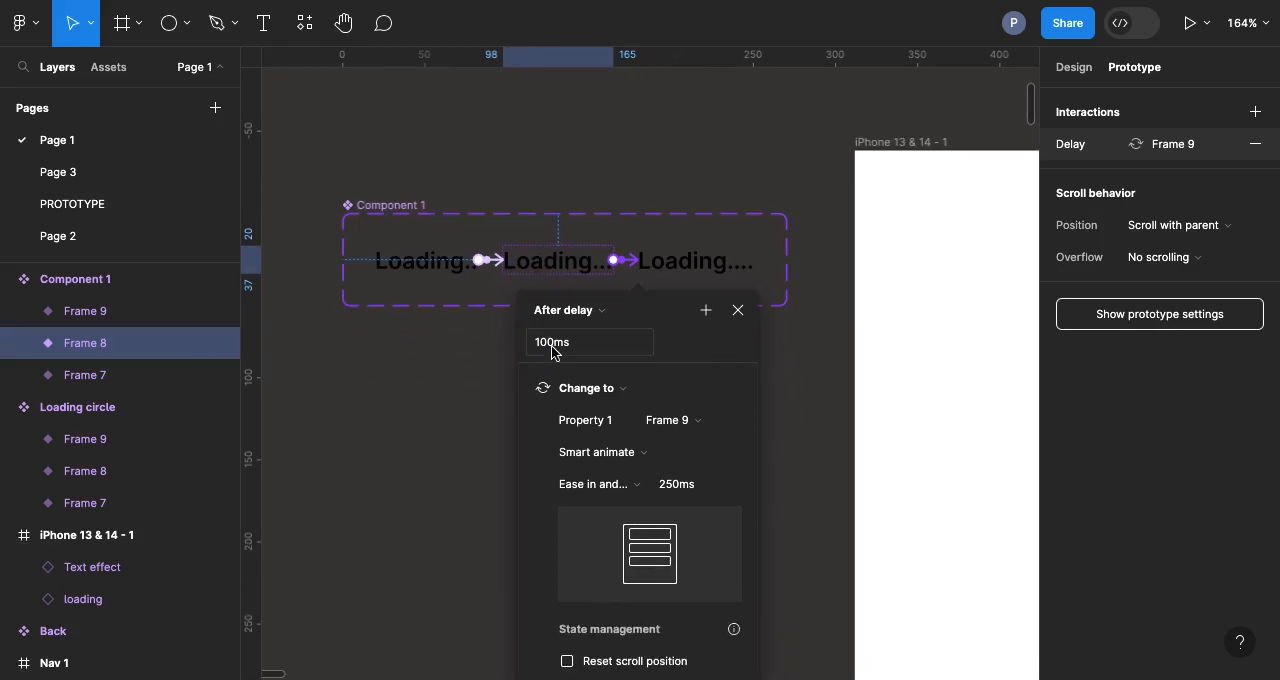
left_click(716, 261)
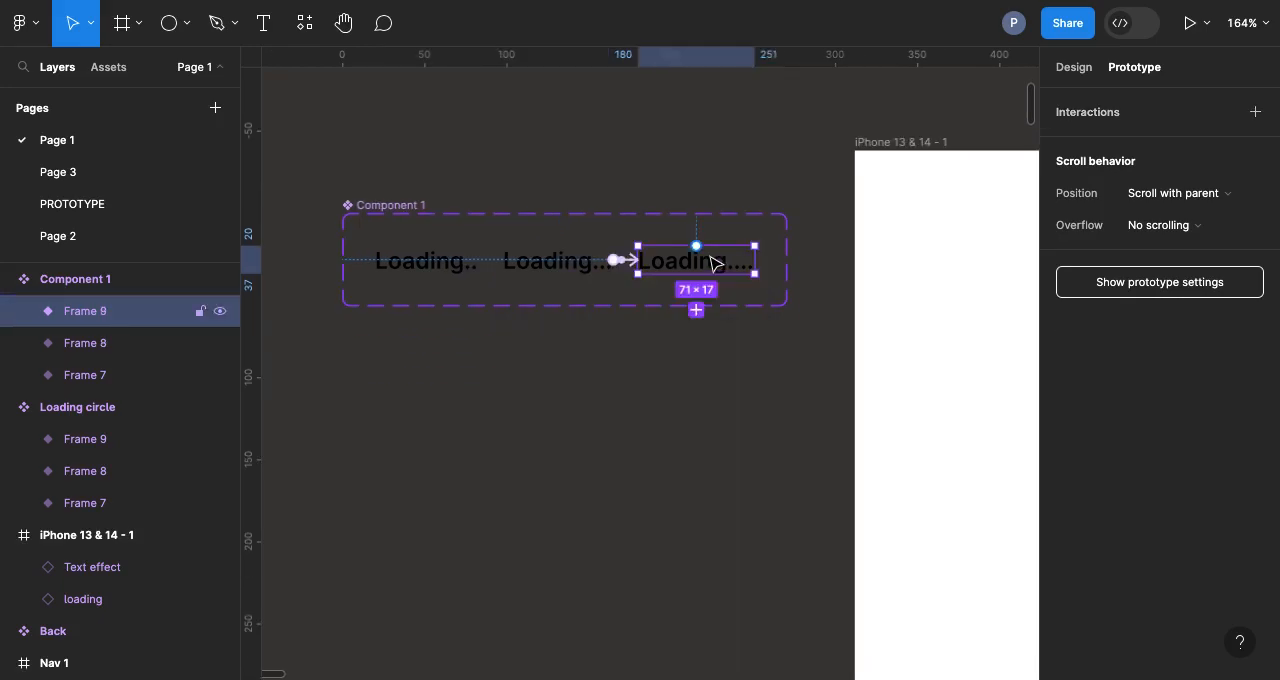
left_click_drag(754, 260, 445, 270)
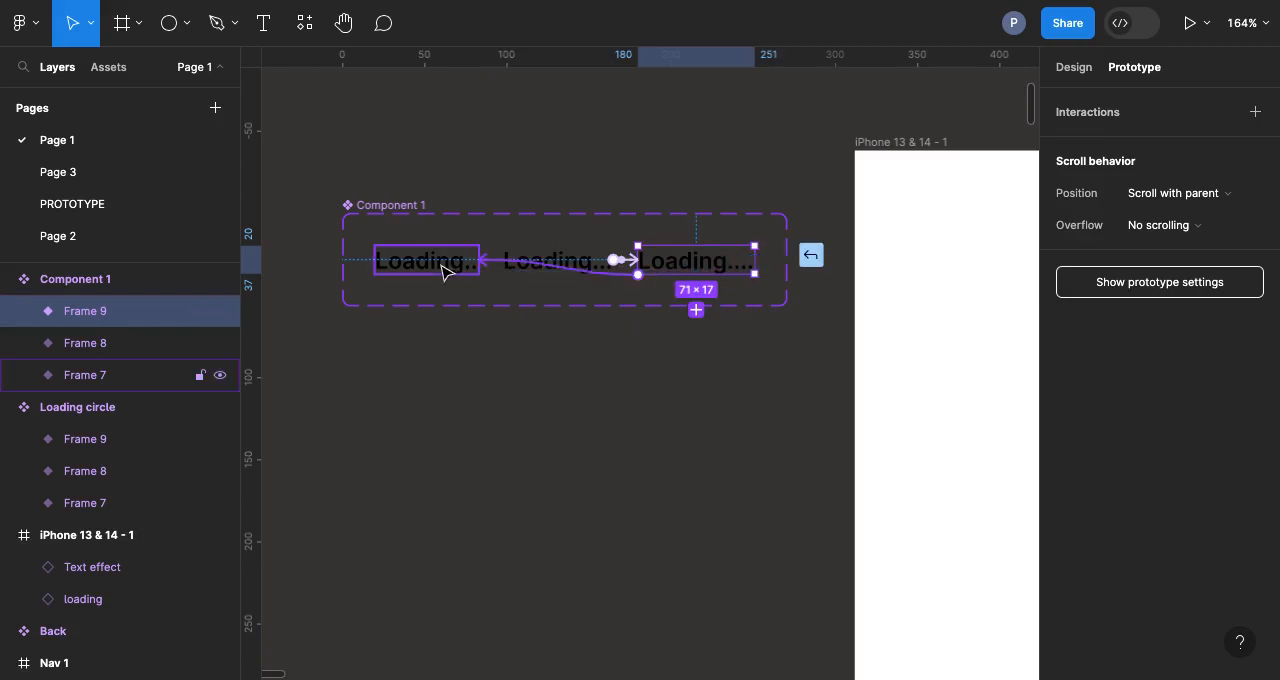
left_click(412, 316)
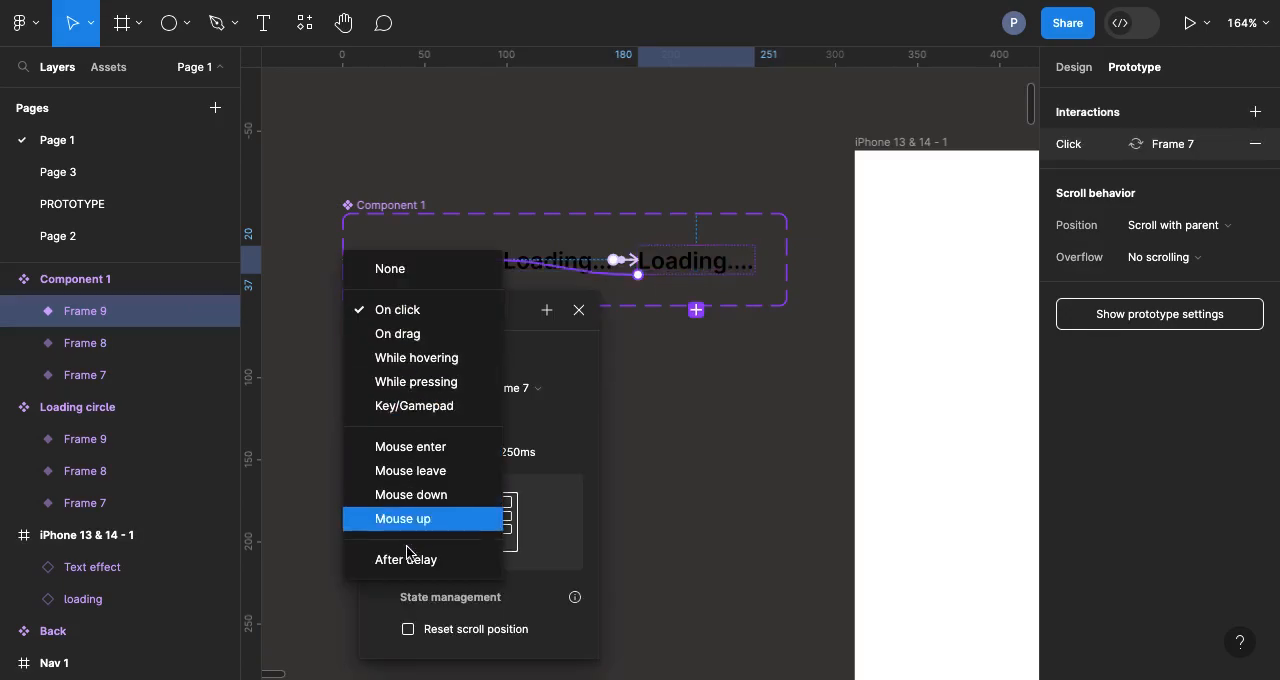
left_click(406, 560)
left_click(379, 350)
type("100")
key("Return")
Step: Rename the Component 1 set as "Text Loading"
left_click(414, 207)
double_click(411, 205)
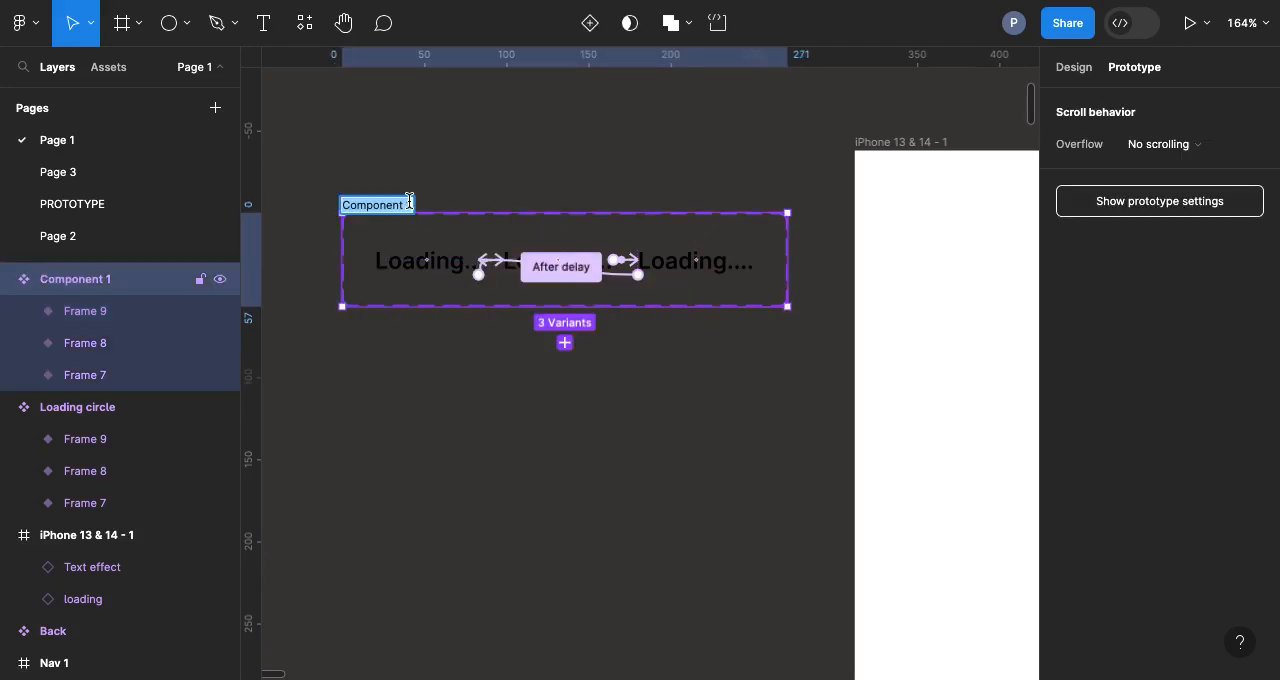
type("Text Lo")
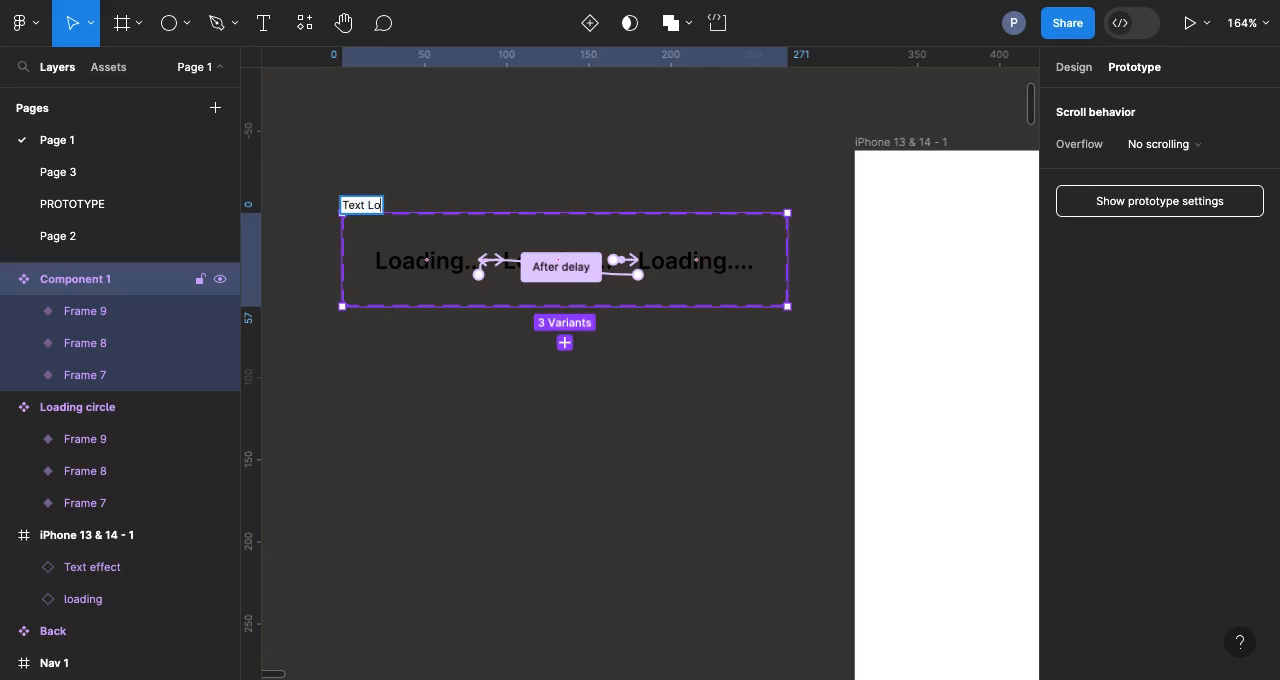
type("ading")
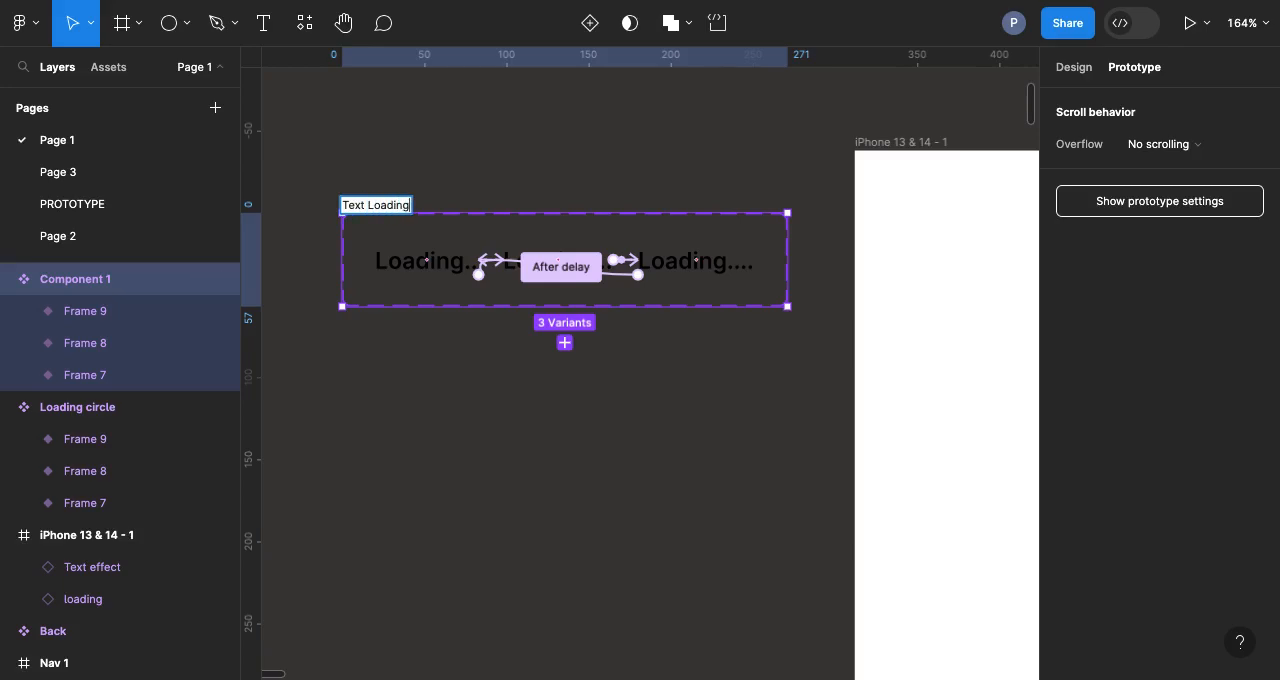
key("Return")
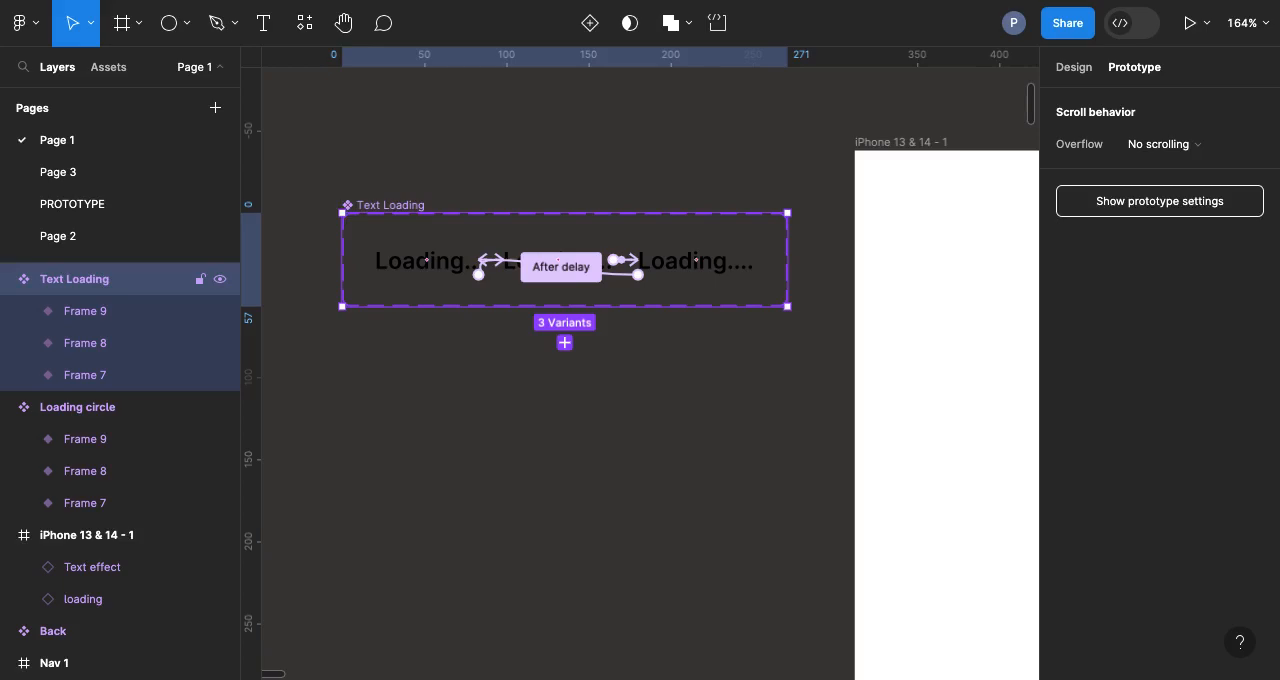
left_click(487, 110)
Step: Move the Text Loading component set directly beneath the Loading circle set, aligned with its left edge
scroll(487, 110, "down", 5)
scroll(486, 118, "up", 3)
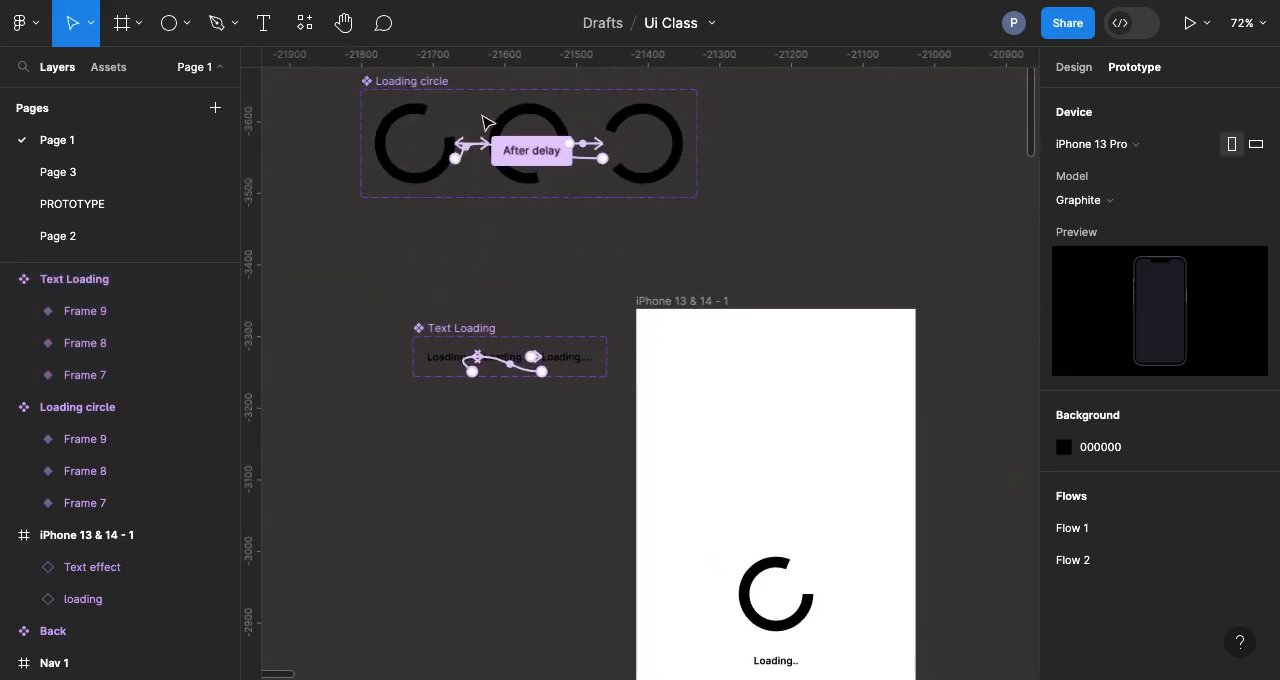
left_click_drag(430, 333, 378, 234)
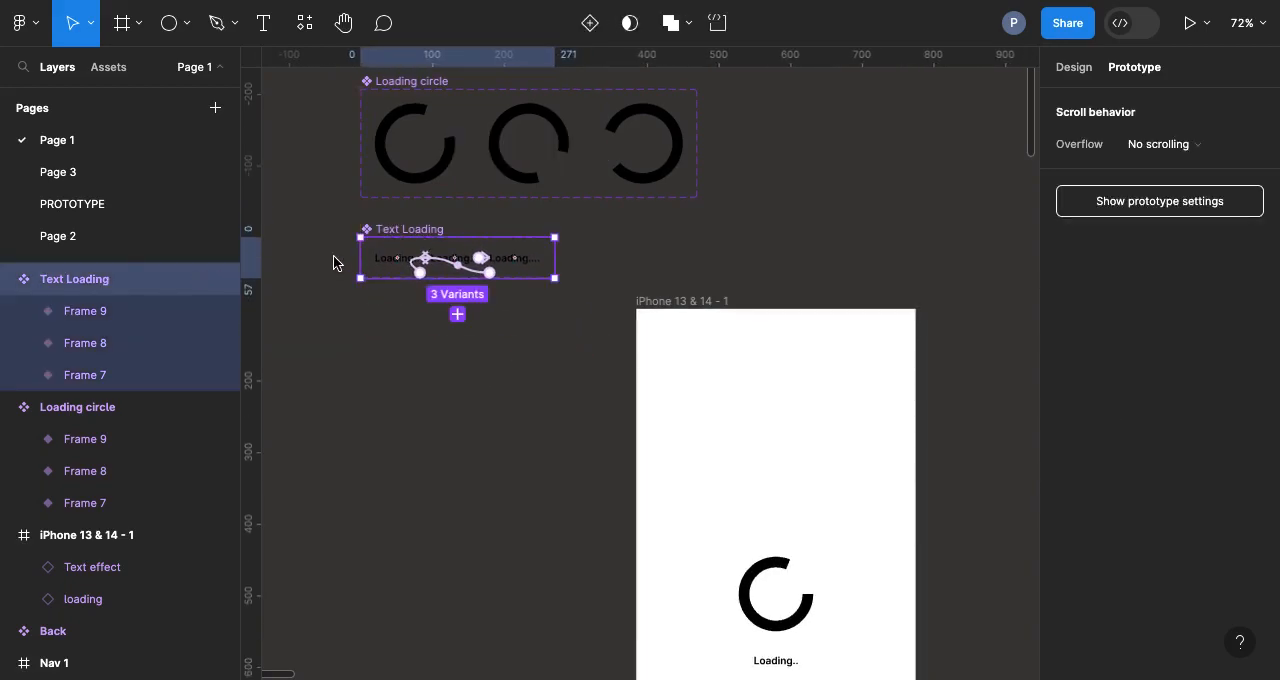
Step: Place one instance each of the local components Loading circle and Text Loading on the empty canvas beside the iPhone frame
left_click(112, 69)
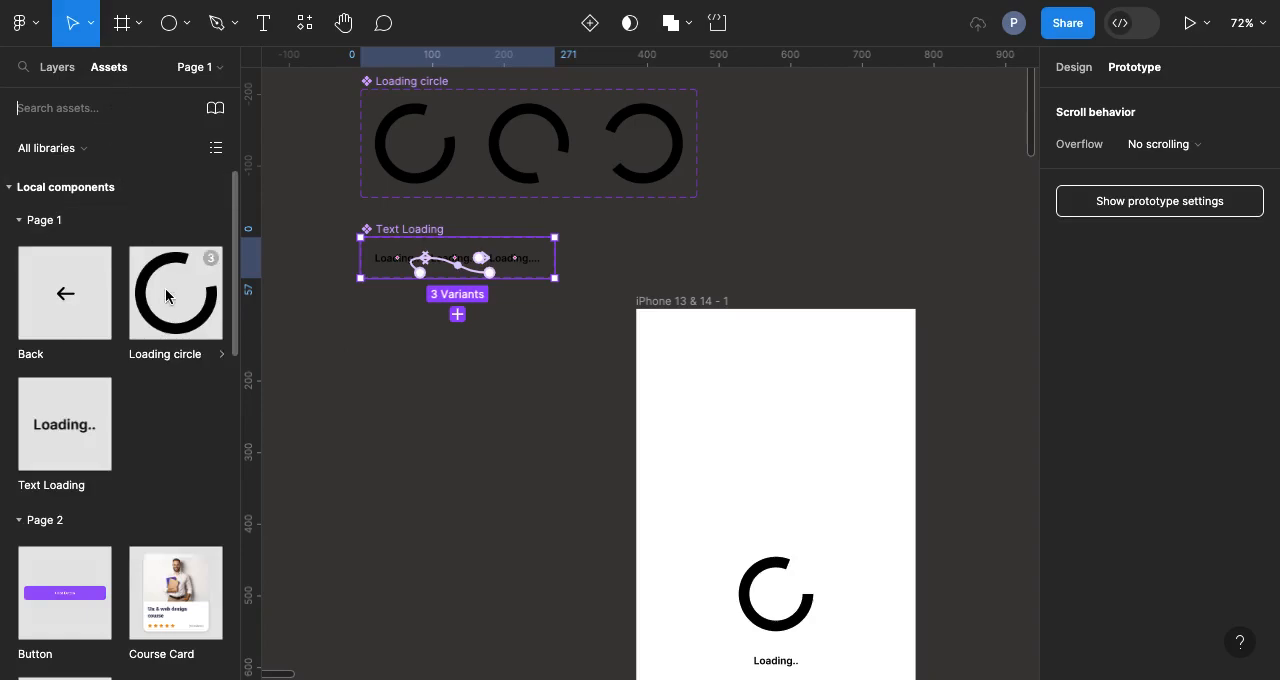
left_click_drag(281, 356, 457, 472)
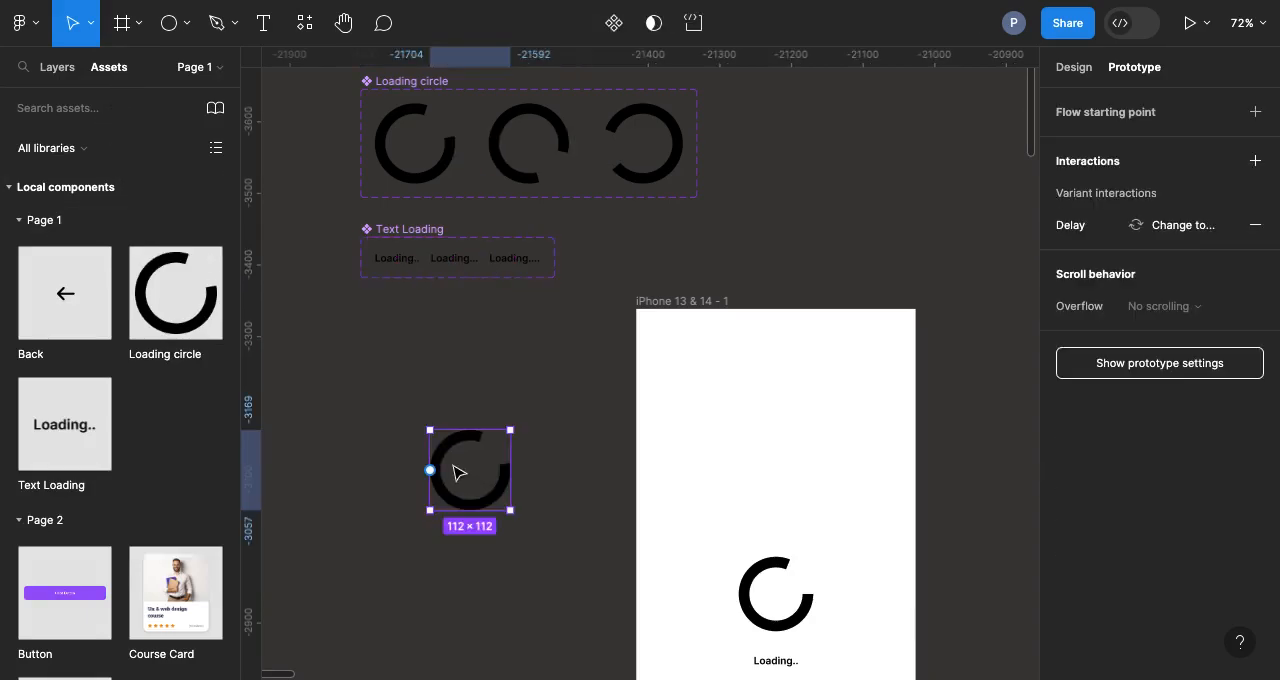
left_click_drag(67, 425, 489, 569)
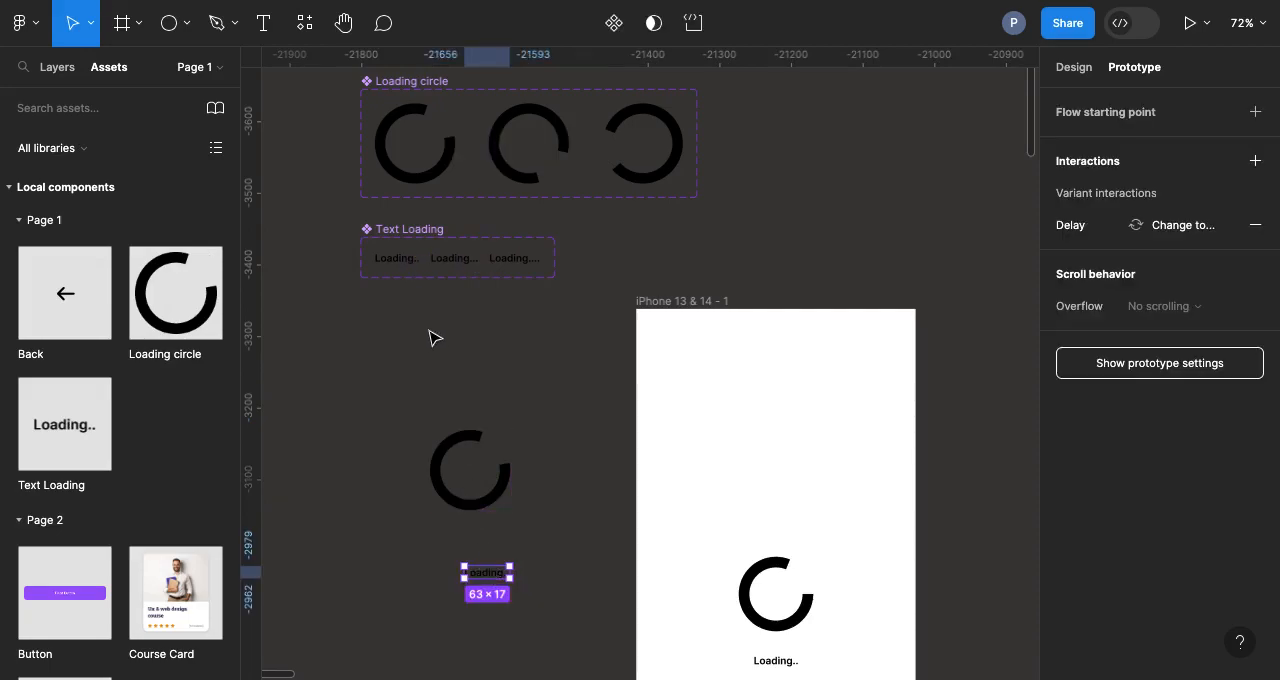
scroll(429, 254, "up", 5)
scroll(372, 320, "left", 2)
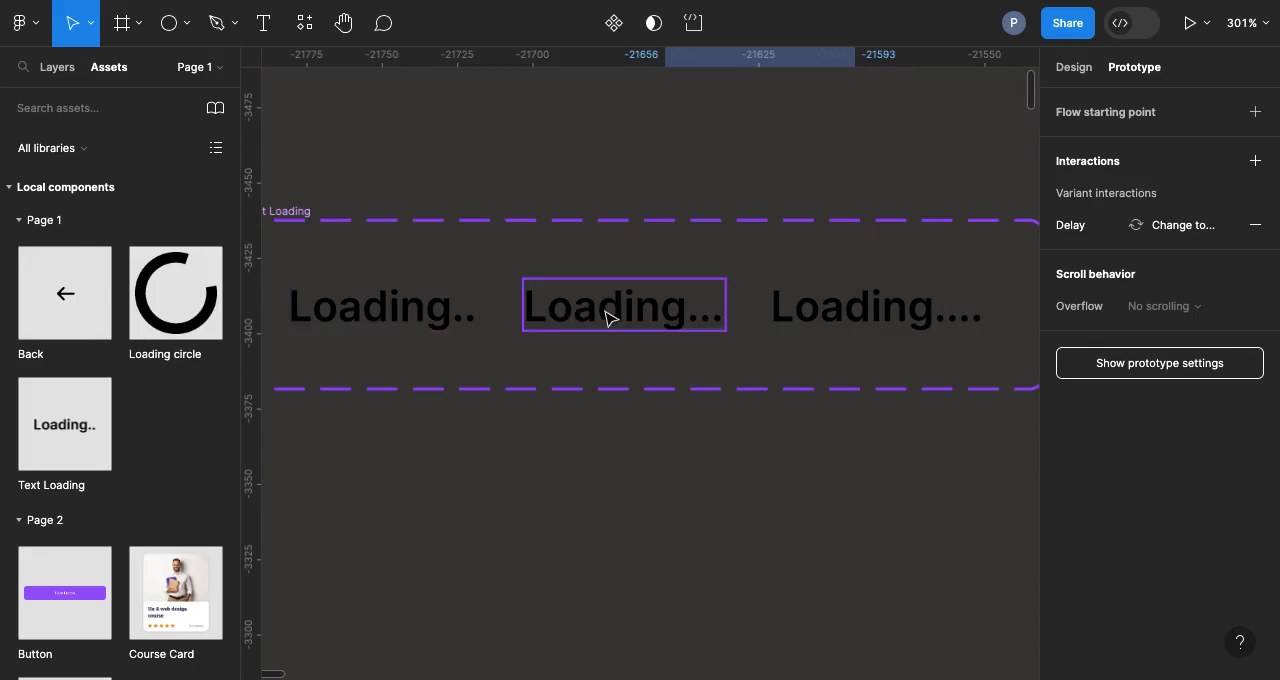
key("ctrl+Tab")
scroll(562, 316, "down", 10)
scroll(562, 317, "right", 2)
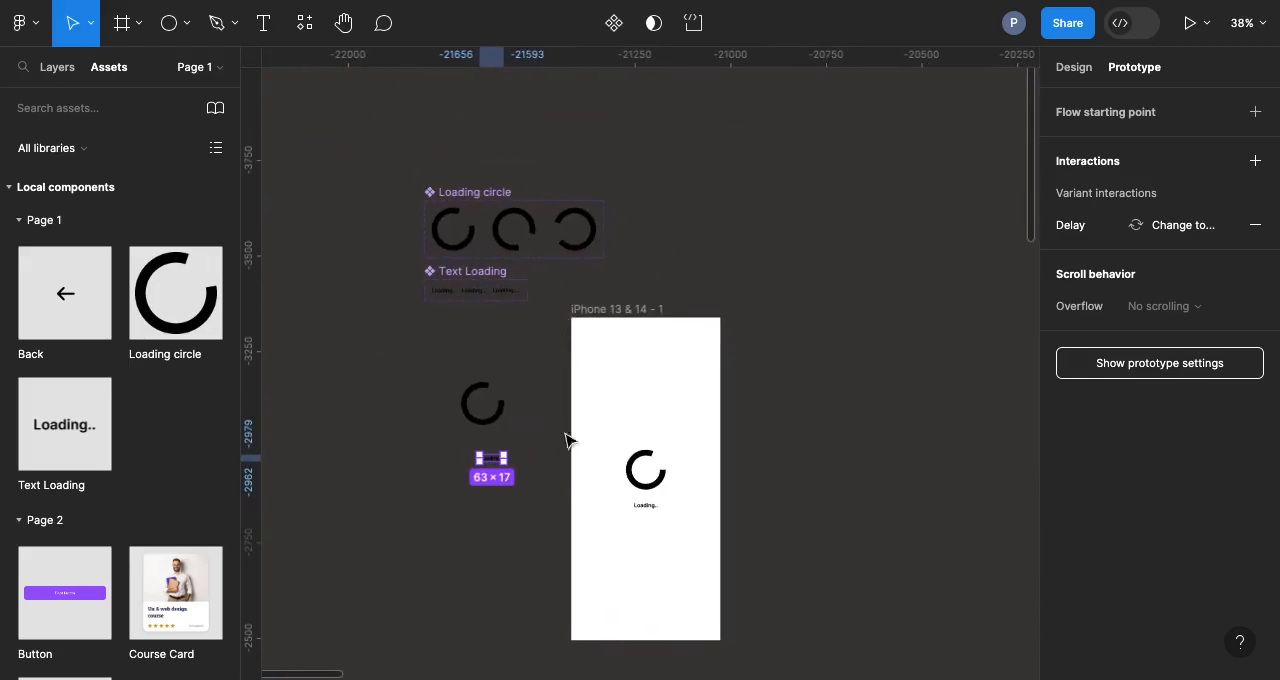
Step: Move the existing spinner and loading text together out of the iPhone 13 & 14 - 1 frame onto the canvas on its far side
left_click_drag(554, 434, 700, 527)
left_click_drag(665, 469, 866, 463)
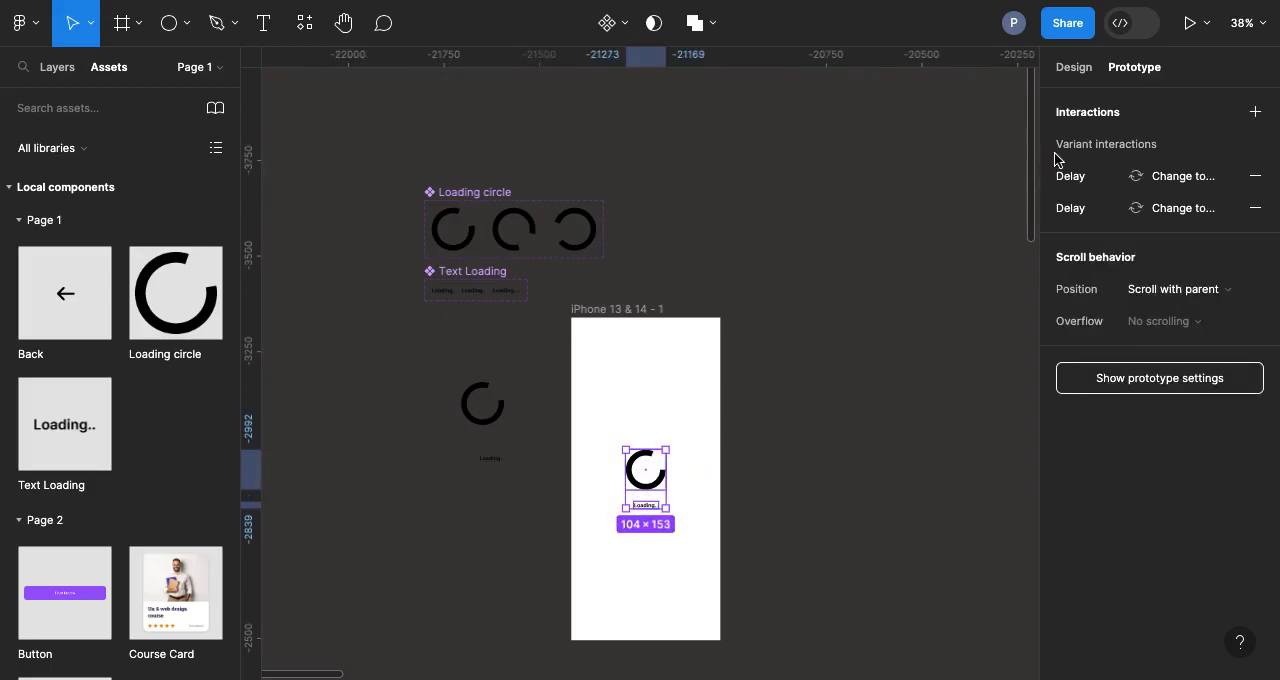
left_click(1075, 74)
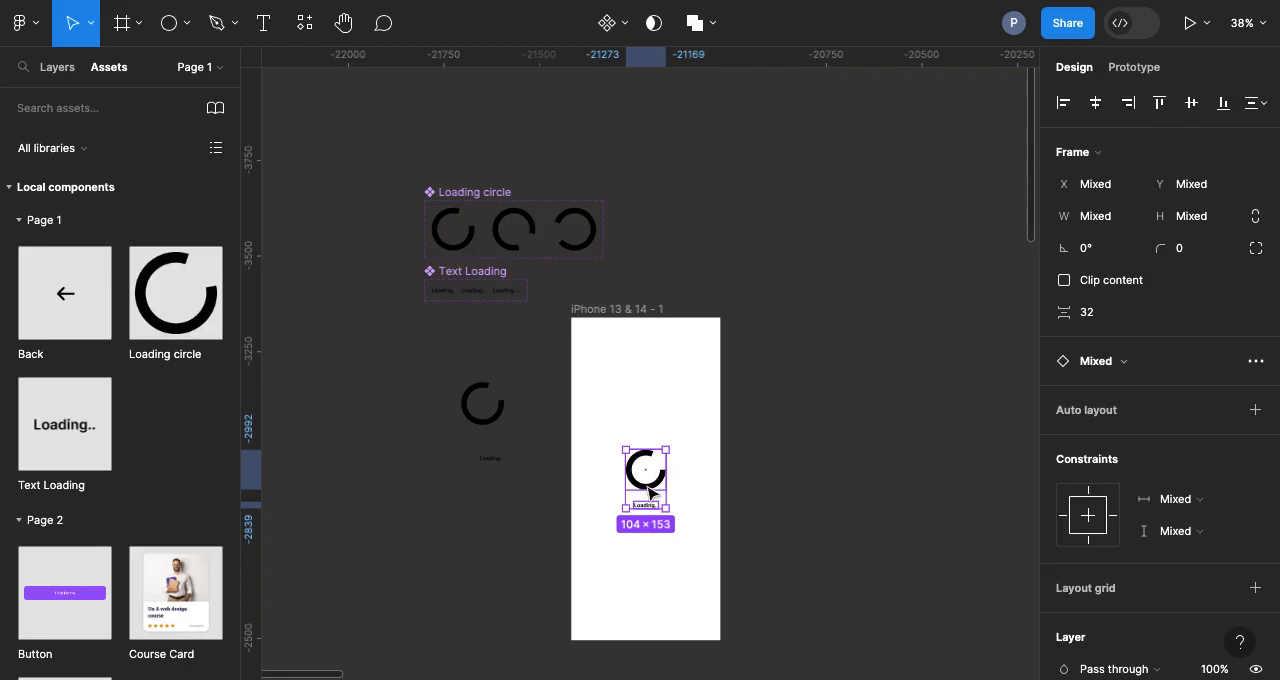
left_click_drag(648, 488, 826, 473)
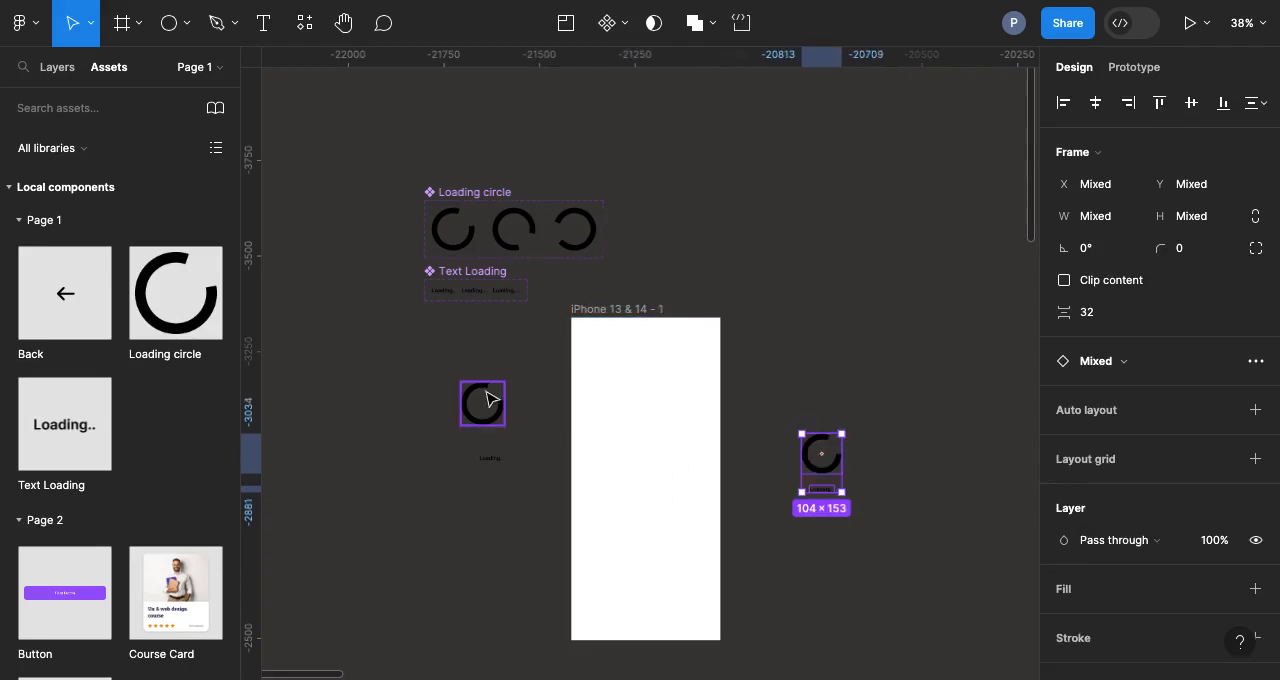
Step: Move the new Loading circle and Text Loading instances into the iPhone frame, centred horizontally with the text below the circle
left_click_drag(482, 408, 645, 463)
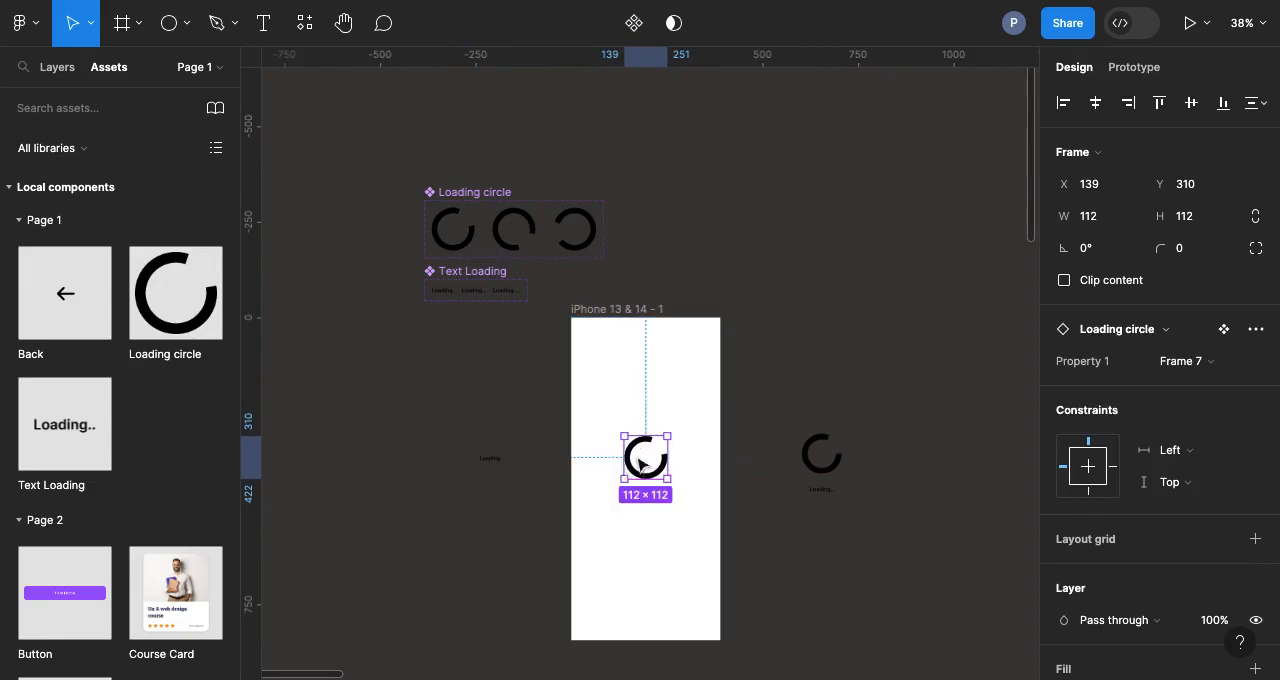
left_click(497, 464)
left_click_drag(497, 464, 651, 503)
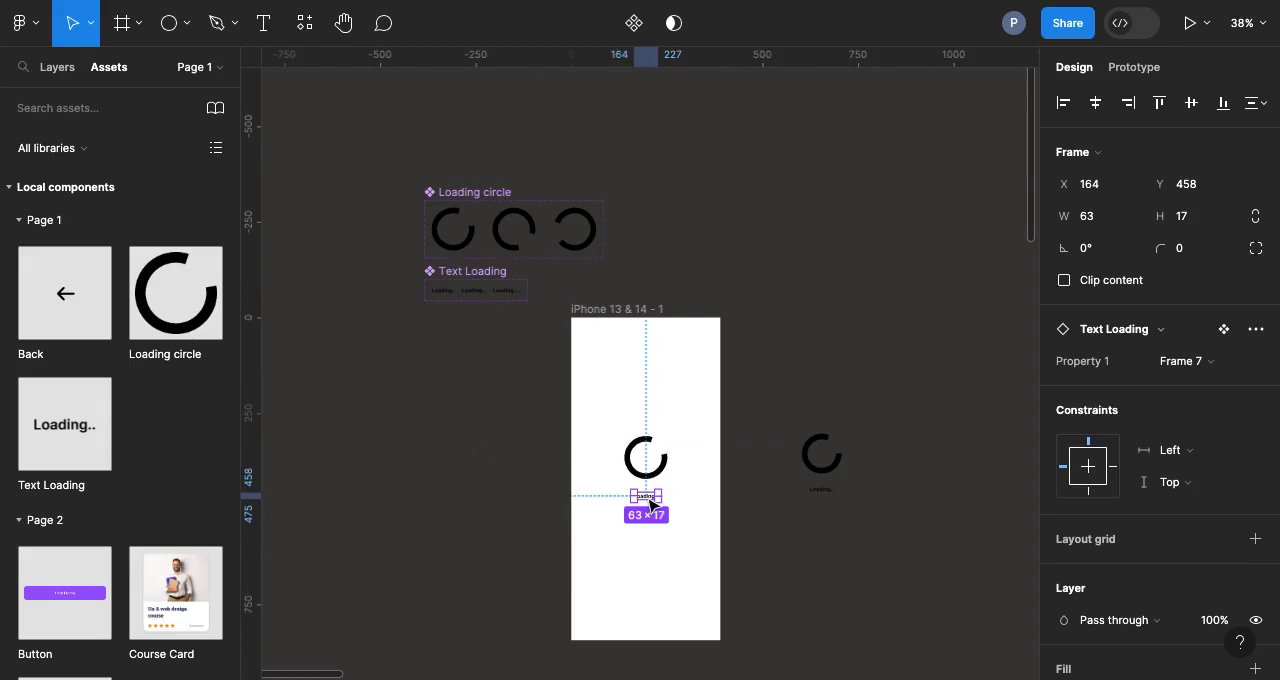
left_click(652, 478, "shift")
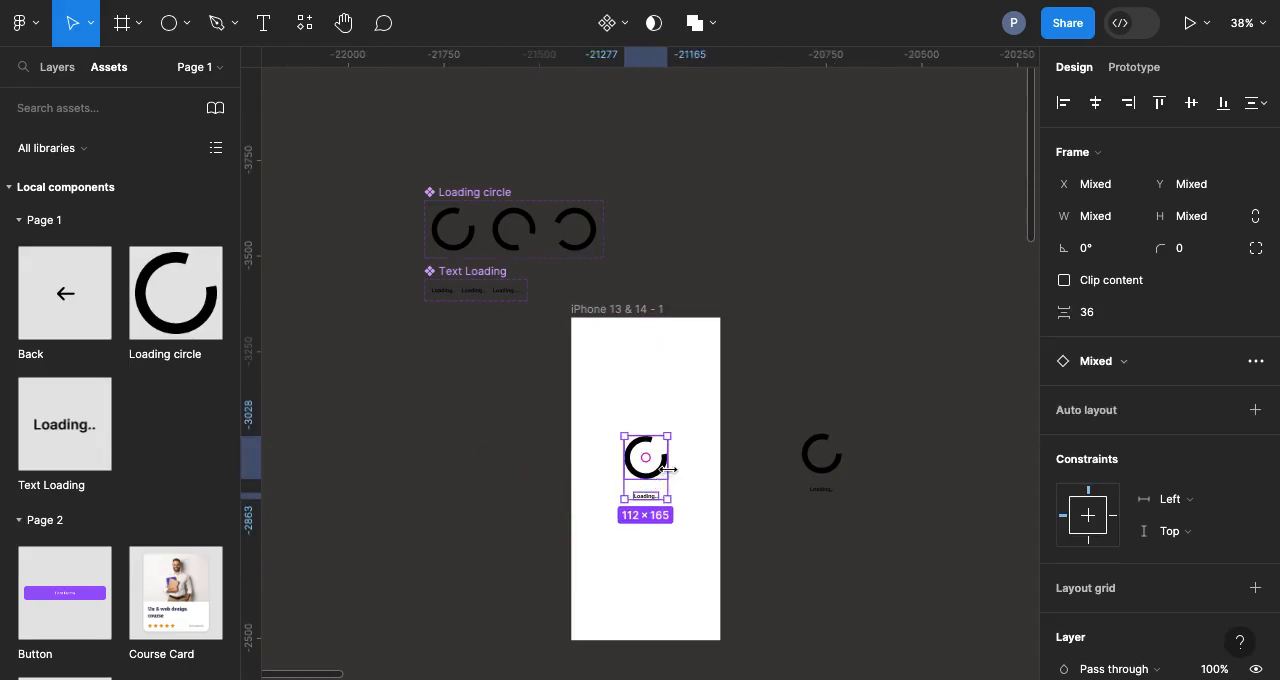
Step: Inspect the assembled loading screen up close and view it in the prototype preview
scroll(655, 482, "up", 5, "ctrl")
left_click(330, 458)
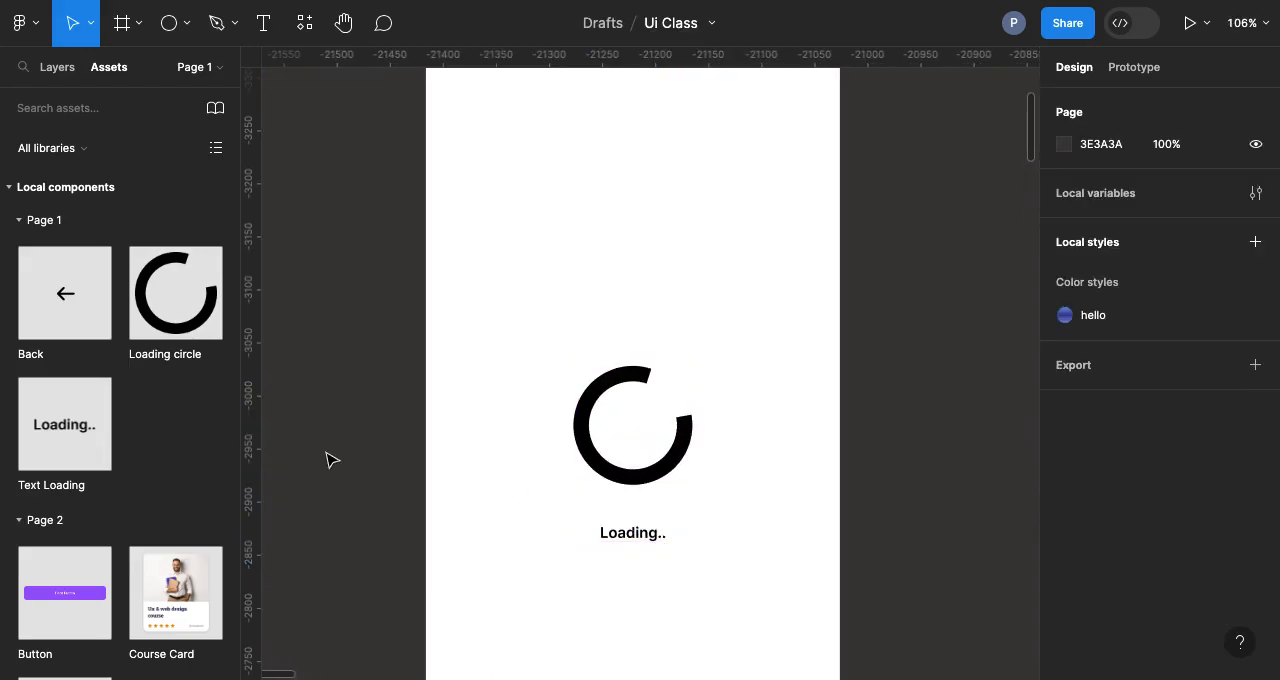
key("ctrl+Tab")
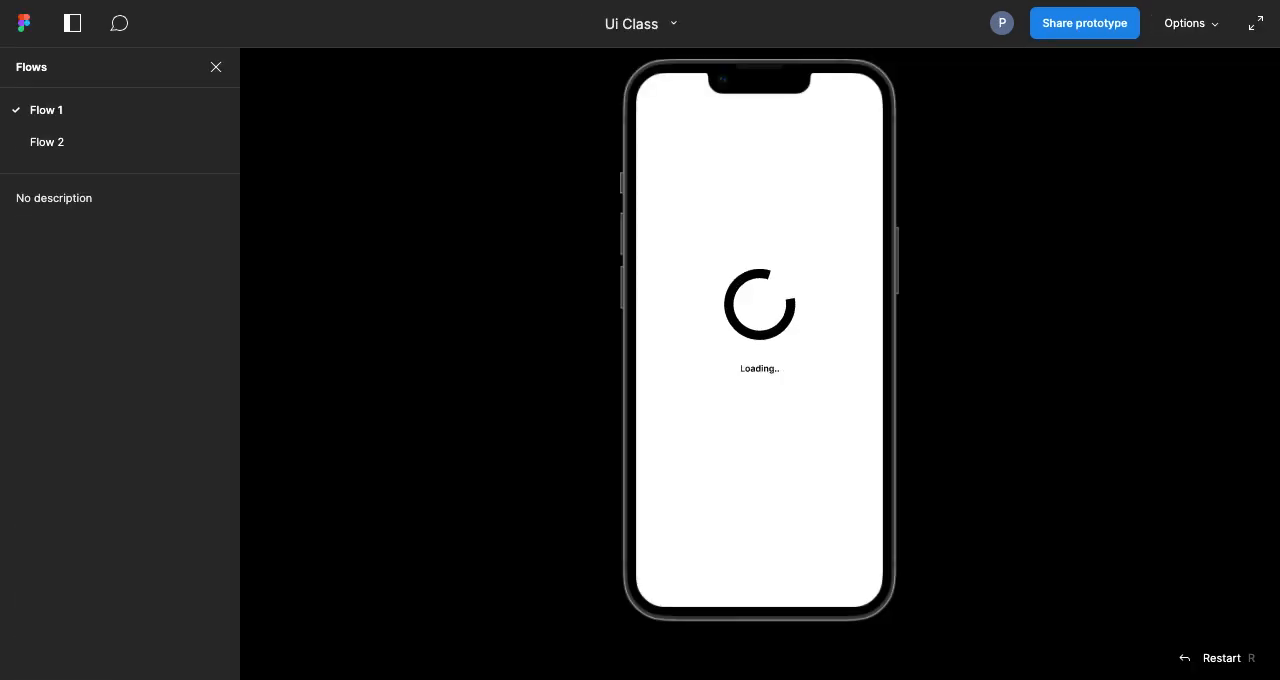